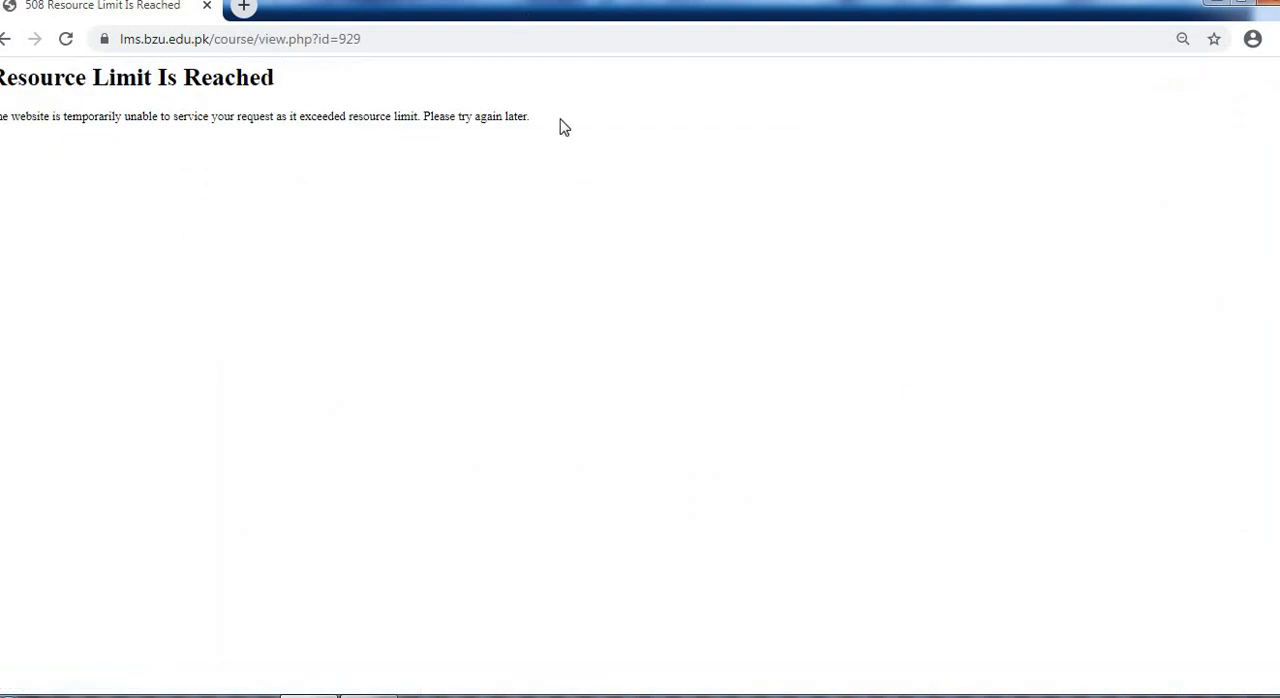
# Open the Programming Languages for Mathematicians course page and turn on its editing mode
pyautogui.click(4, 42)
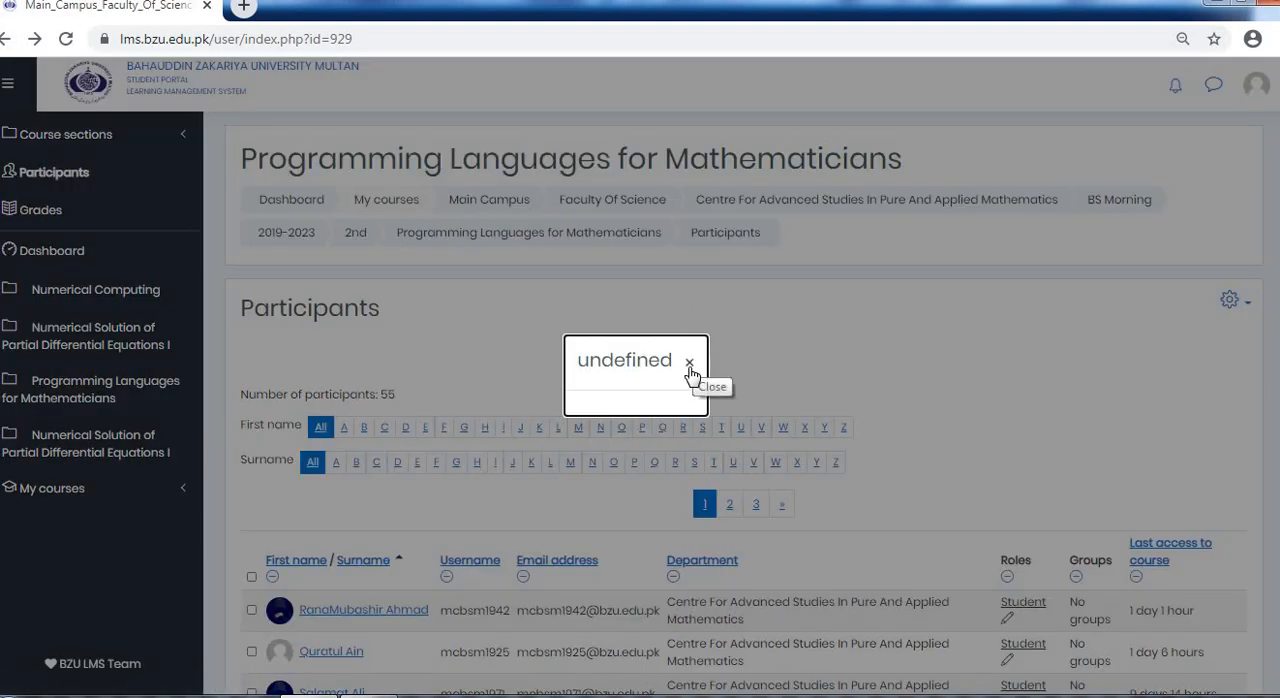
pyautogui.click(694, 364)
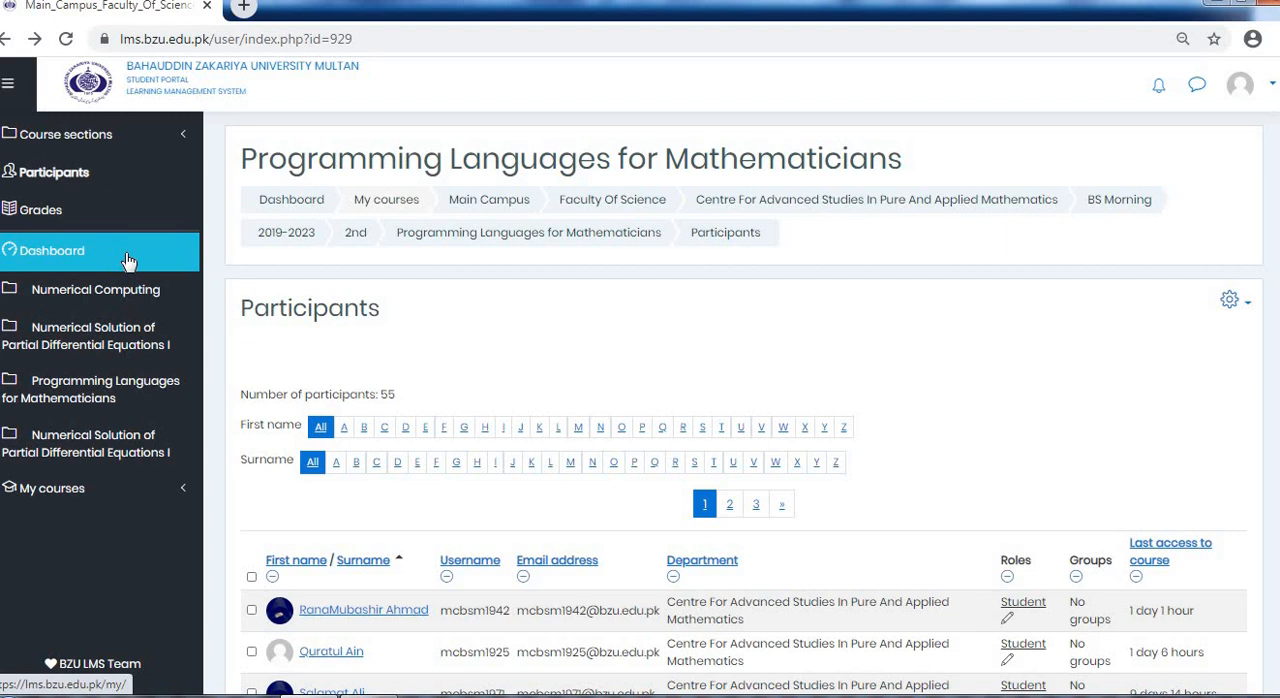
pyautogui.click(97, 390)
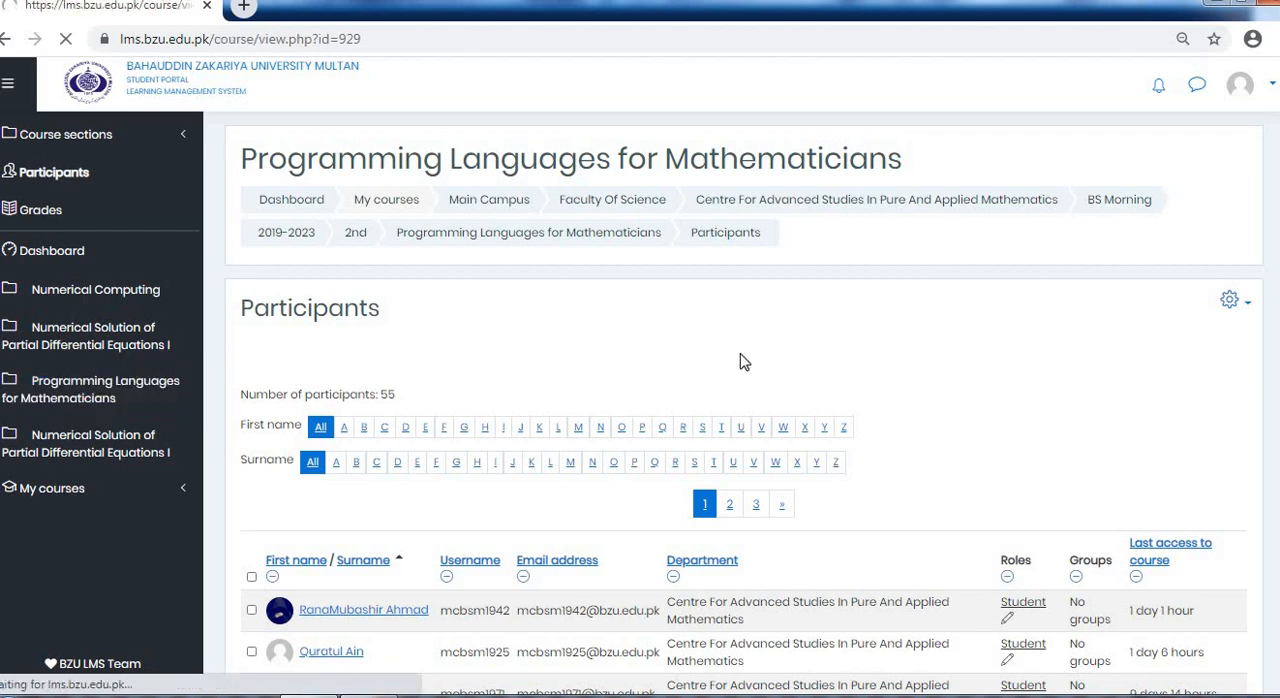
pyautogui.scroll(-1, 609, 360)
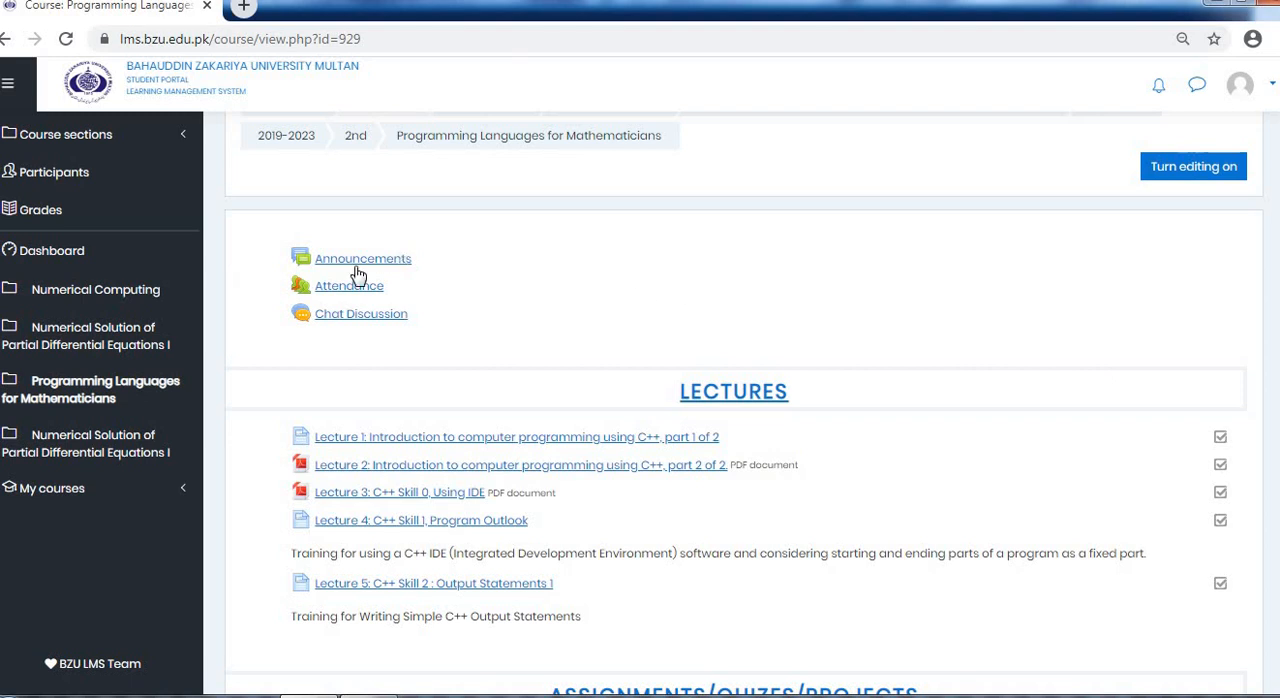
pyautogui.scroll(1, 1003, 273)
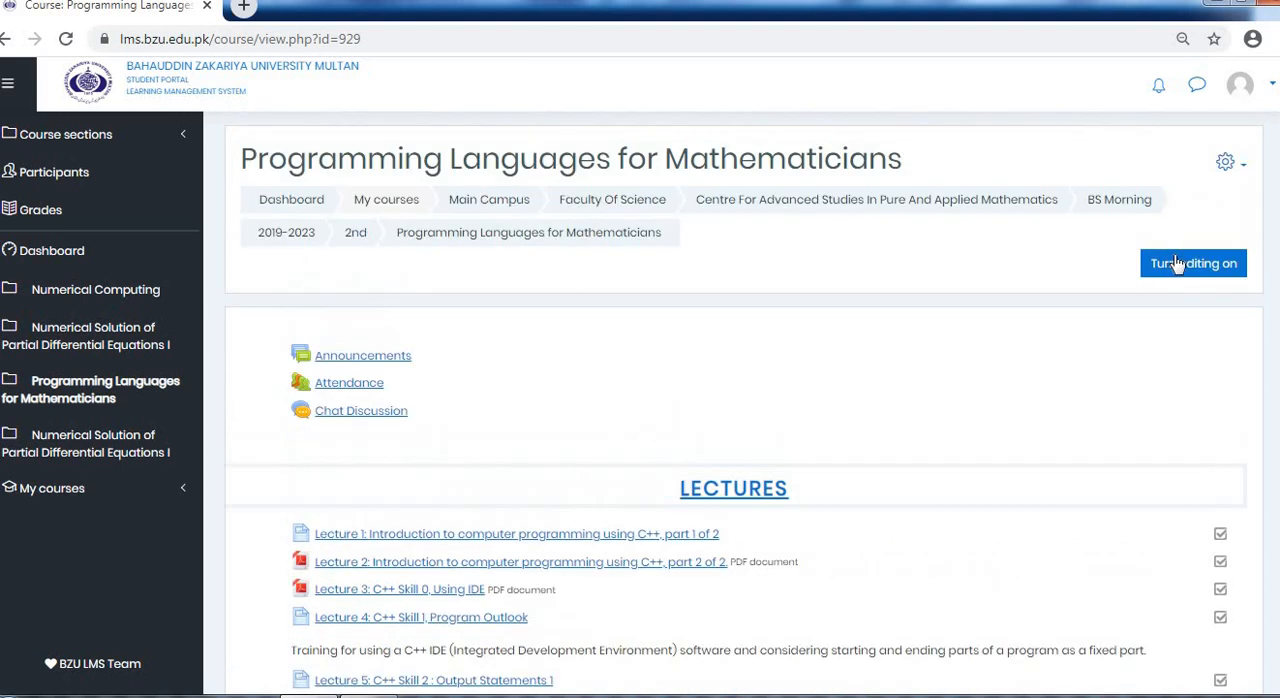
pyautogui.click(1176, 268)
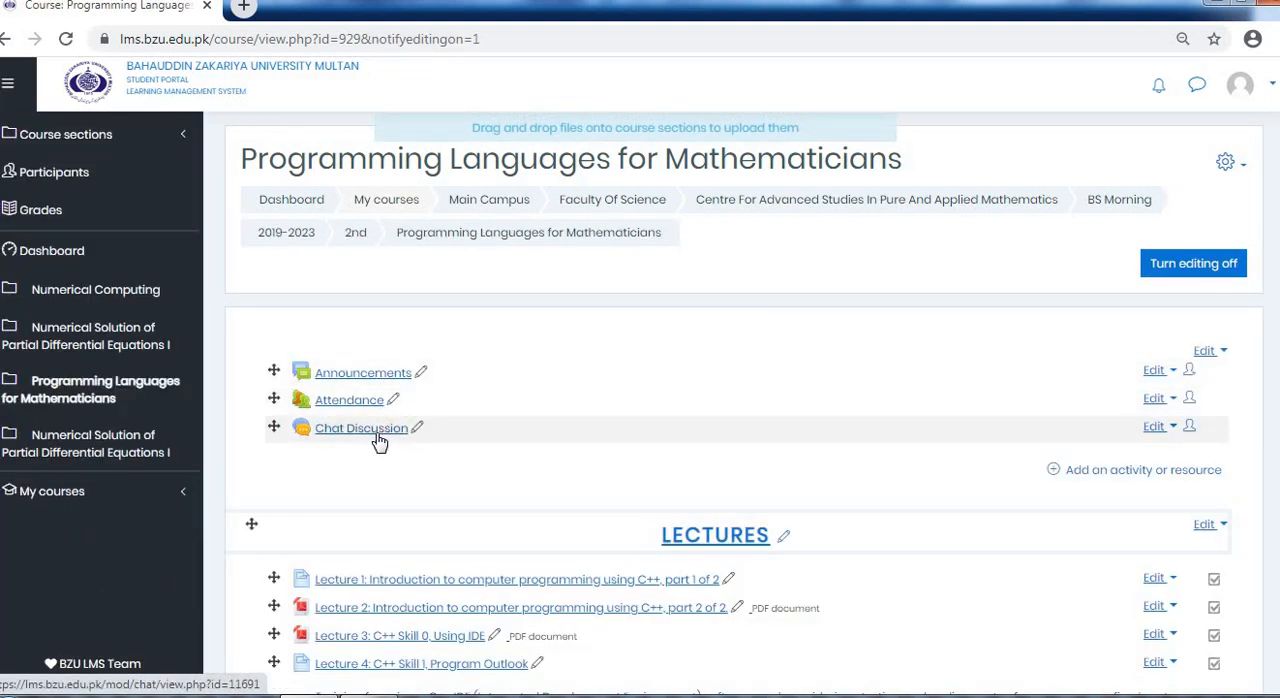
# Add a new Page resource to the course's general section above LECTURES and name it "Course Contents"
pyautogui.scroll(-1, 1158, 382)
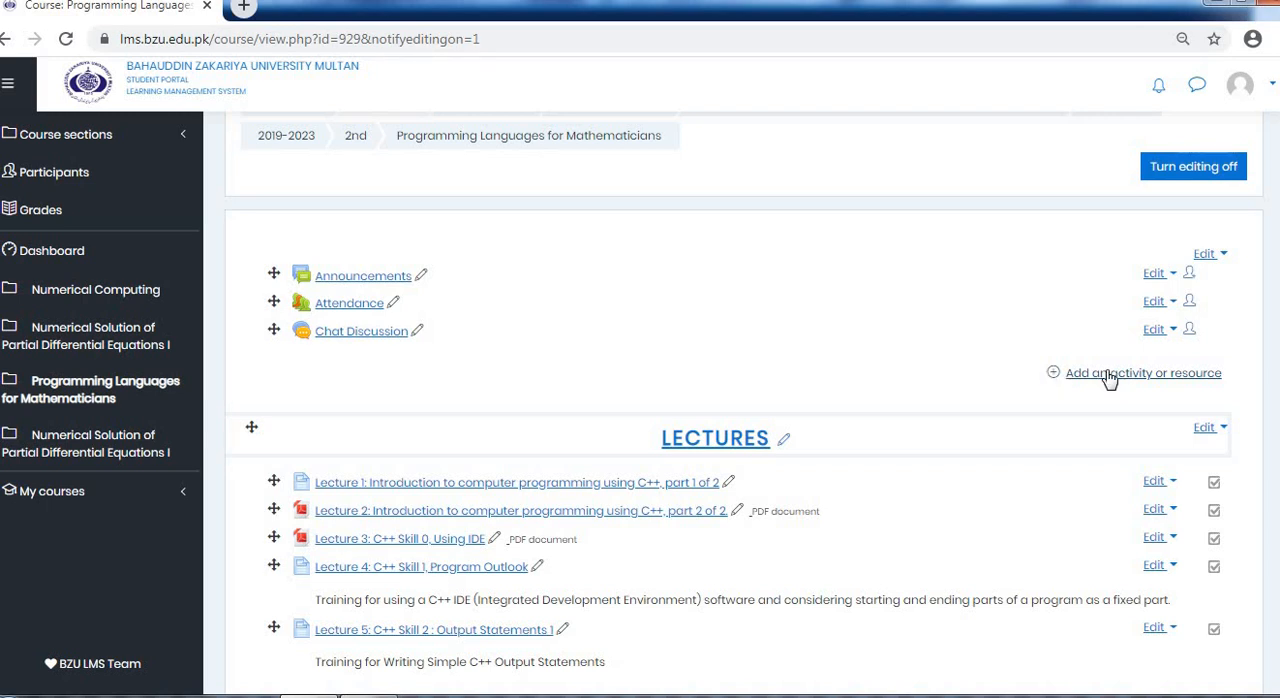
pyautogui.scroll(-3, 1102, 383)
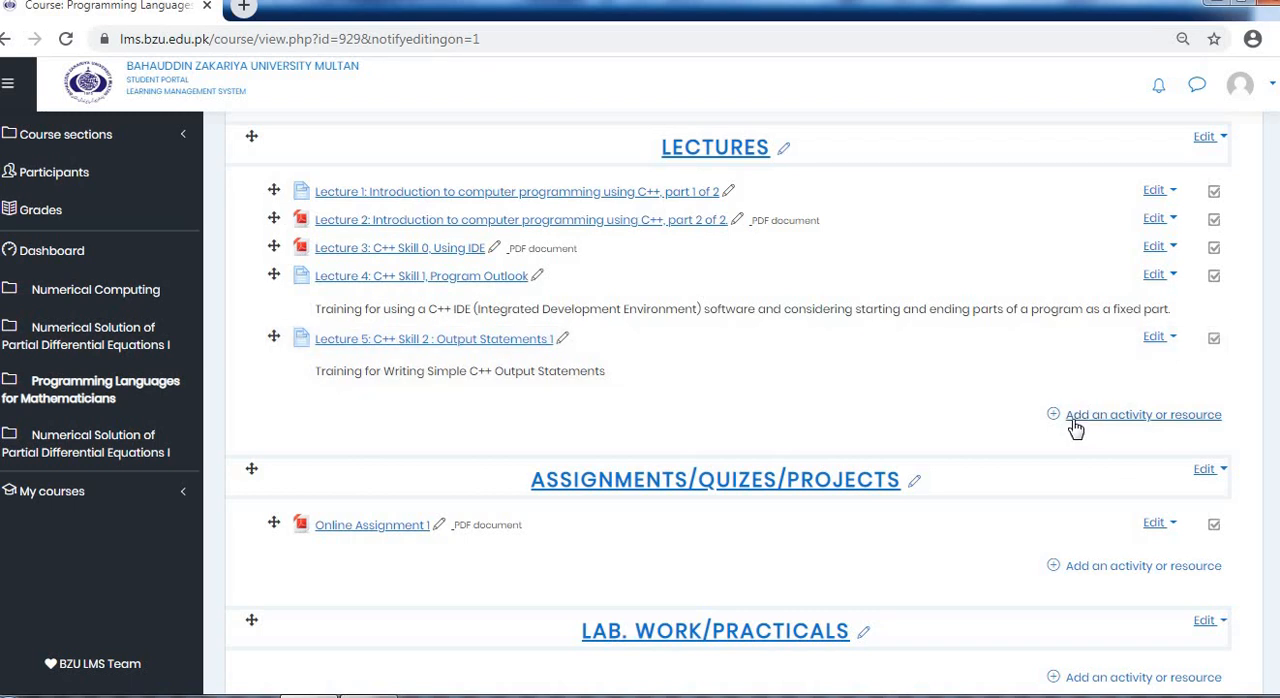
pyautogui.scroll(4, 1073, 430)
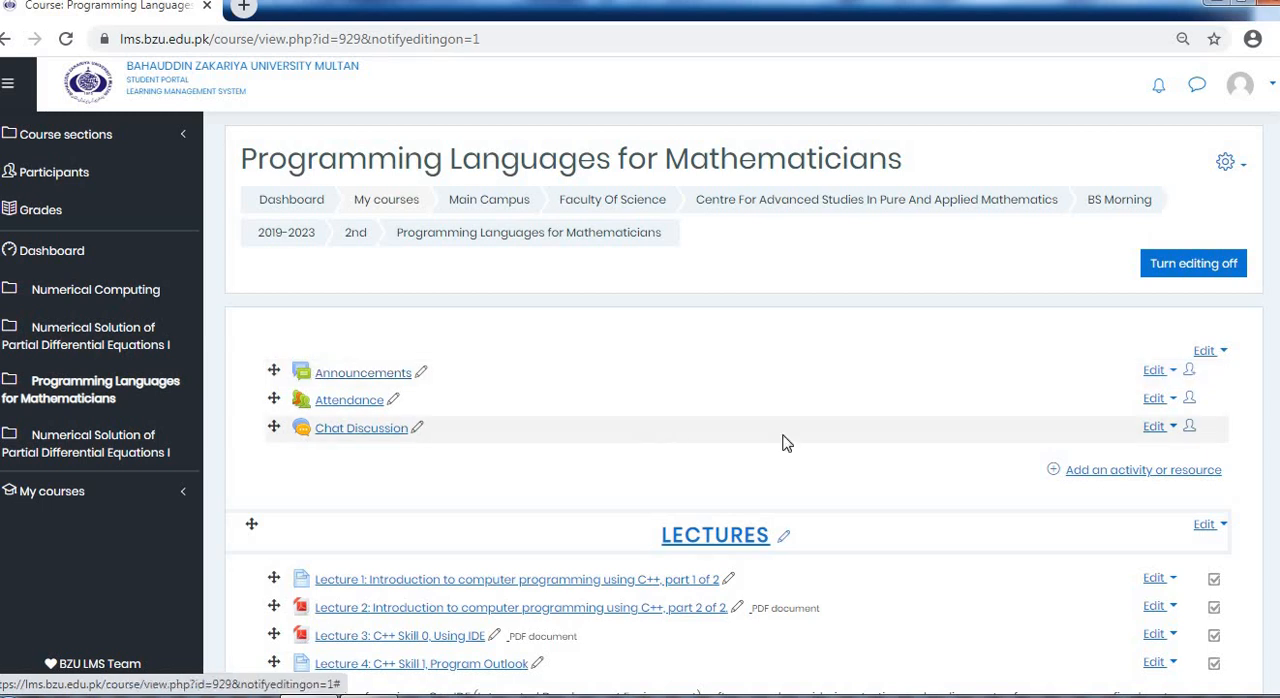
pyautogui.click(1188, 472)
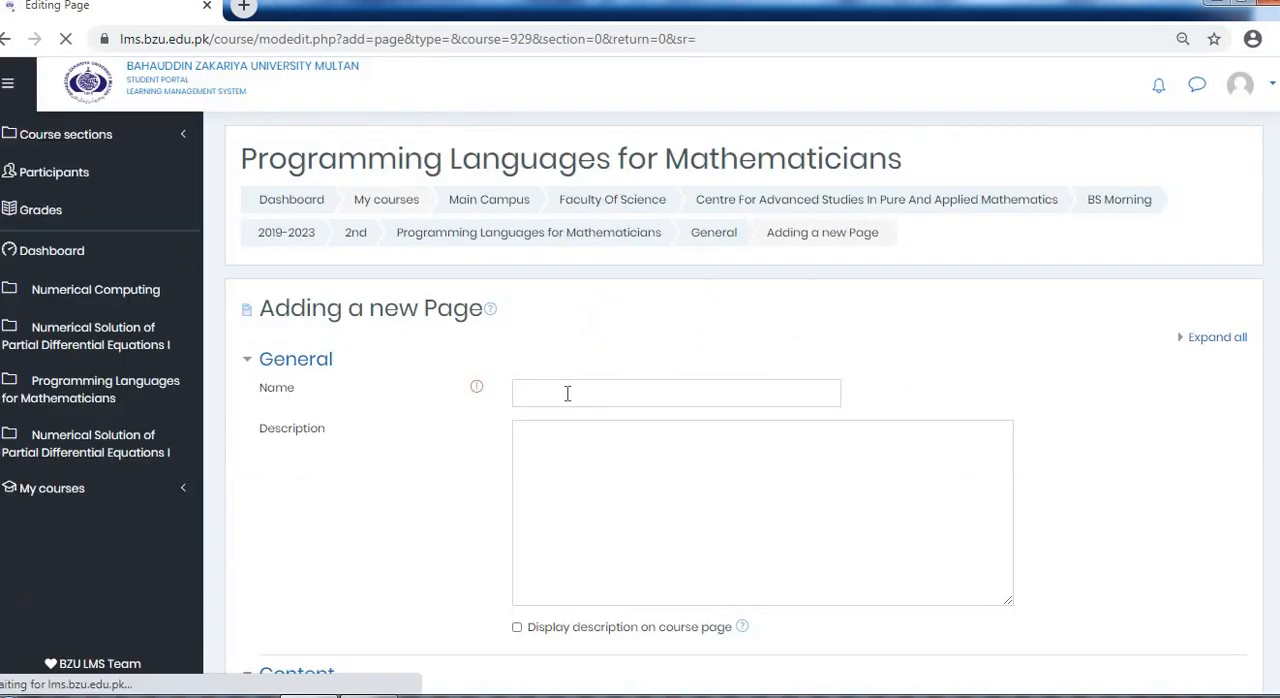
pyautogui.click(567, 393)
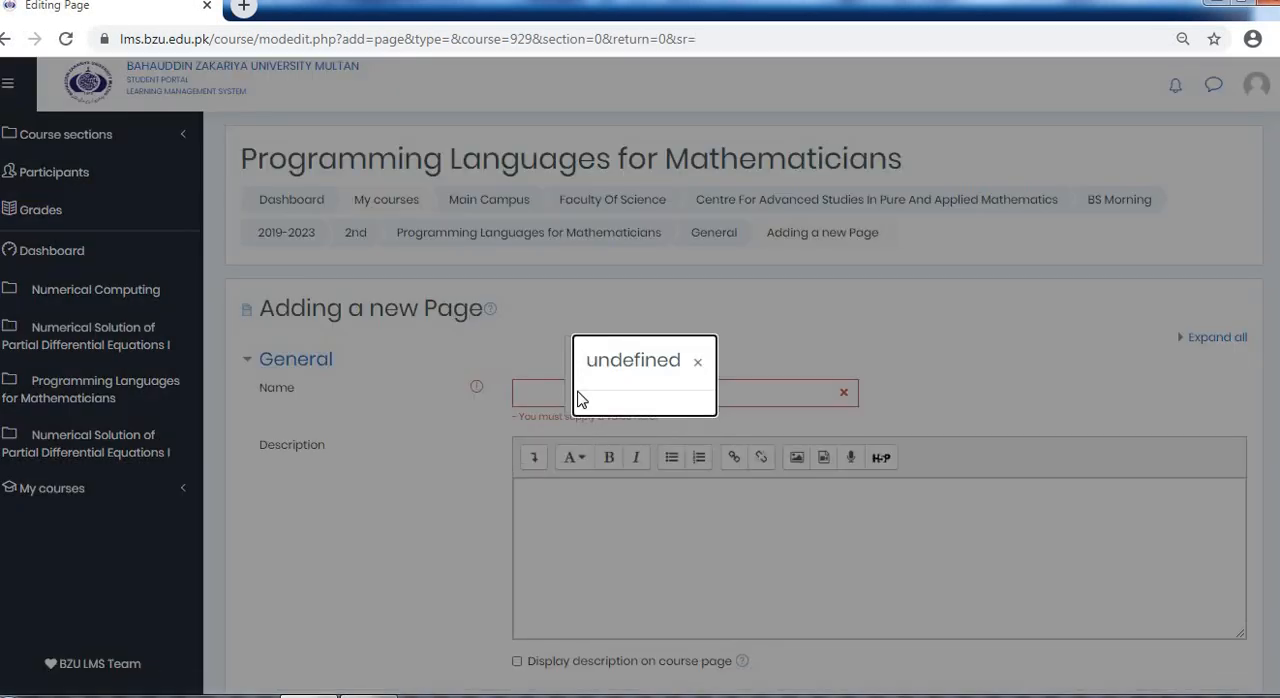
pyautogui.click(697, 362)
pyautogui.click(655, 398)
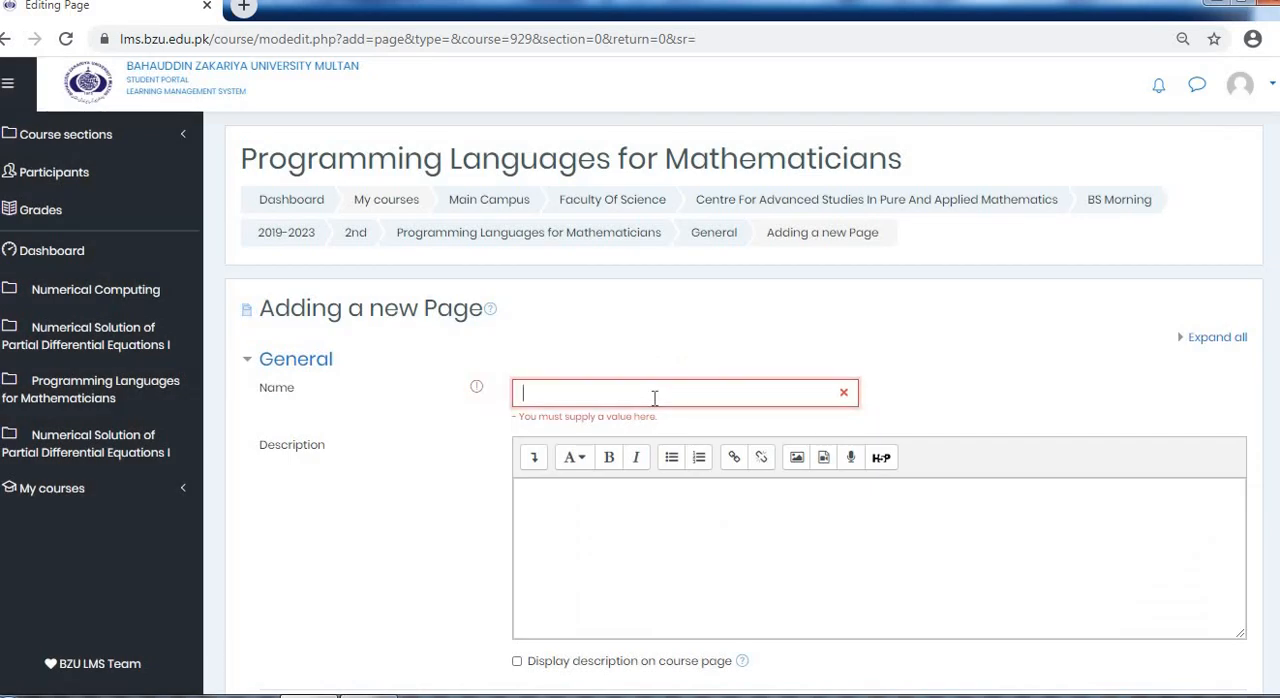
pyautogui.write('Course Contents')
# Enter the description "Topic 1, Topic 2, Topic 3," with "Topic 4." on a second line, and enable displaying it on the course page
pyautogui.click(641, 483)
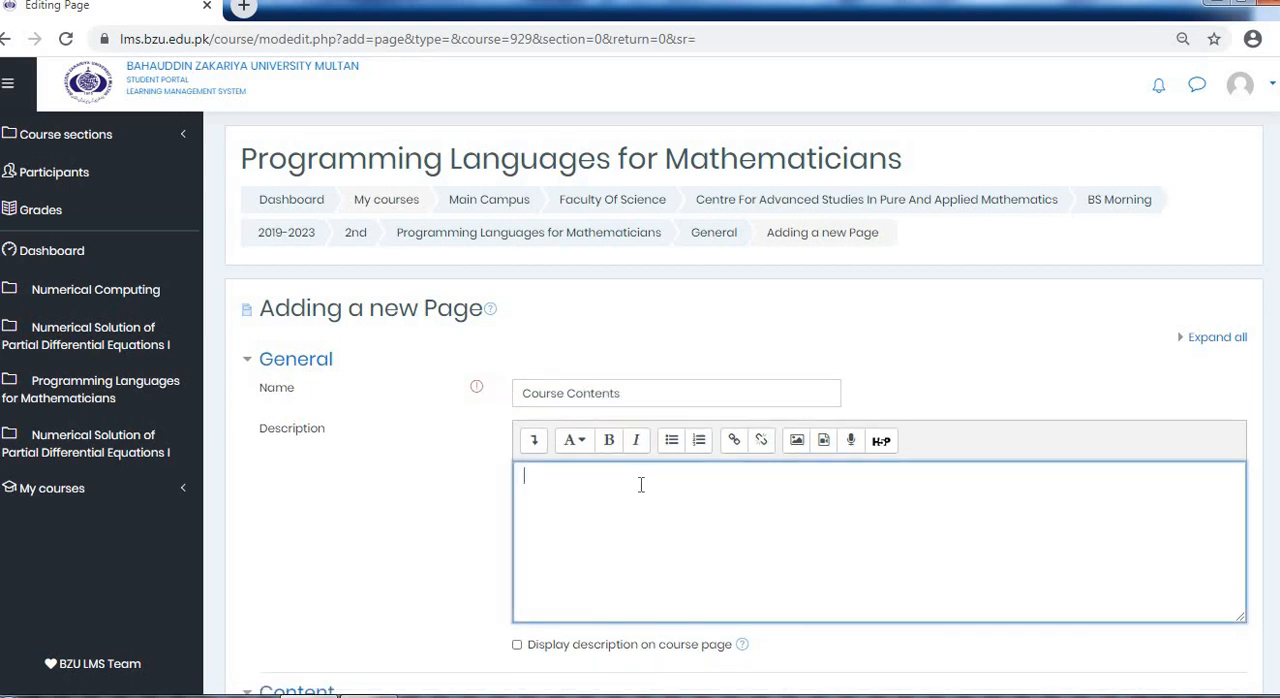
pyautogui.write('TO')
pyautogui.press('BackSpace')
pyautogui.write('opic 1, Topic 2, Topic 3,')
pyautogui.press('Return')
pyautogui.write('Topic 4,')
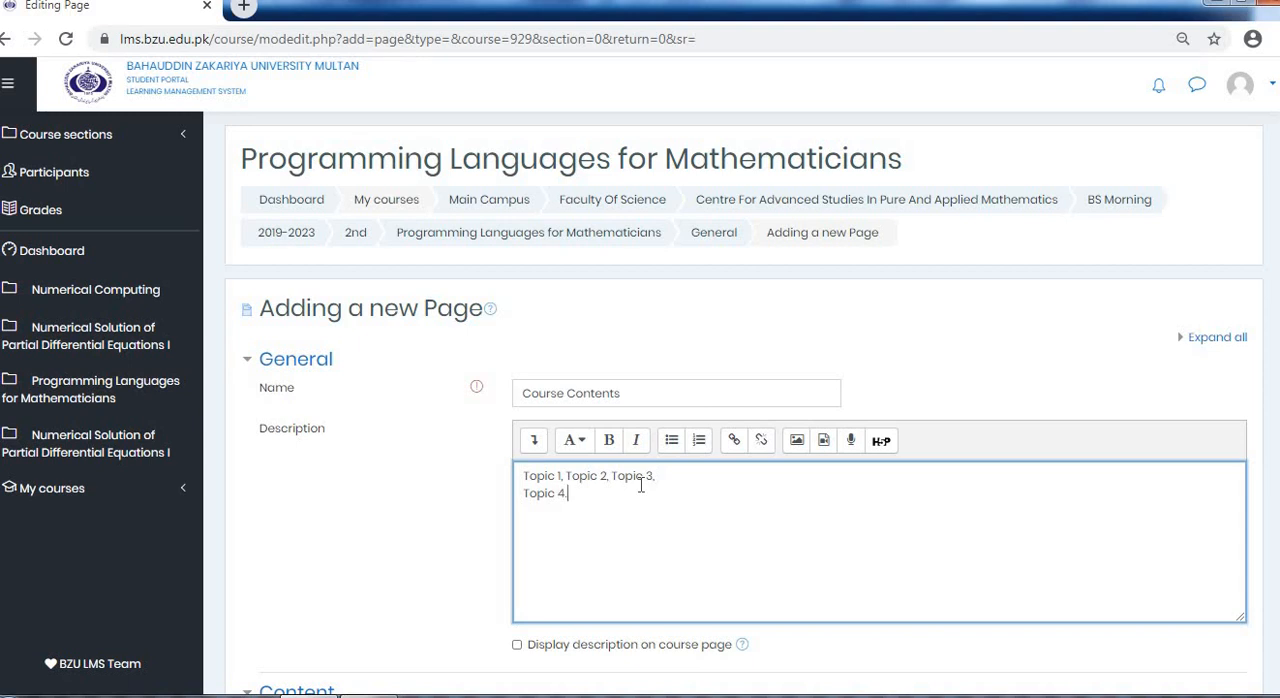
pyautogui.scroll(-2, 641, 486)
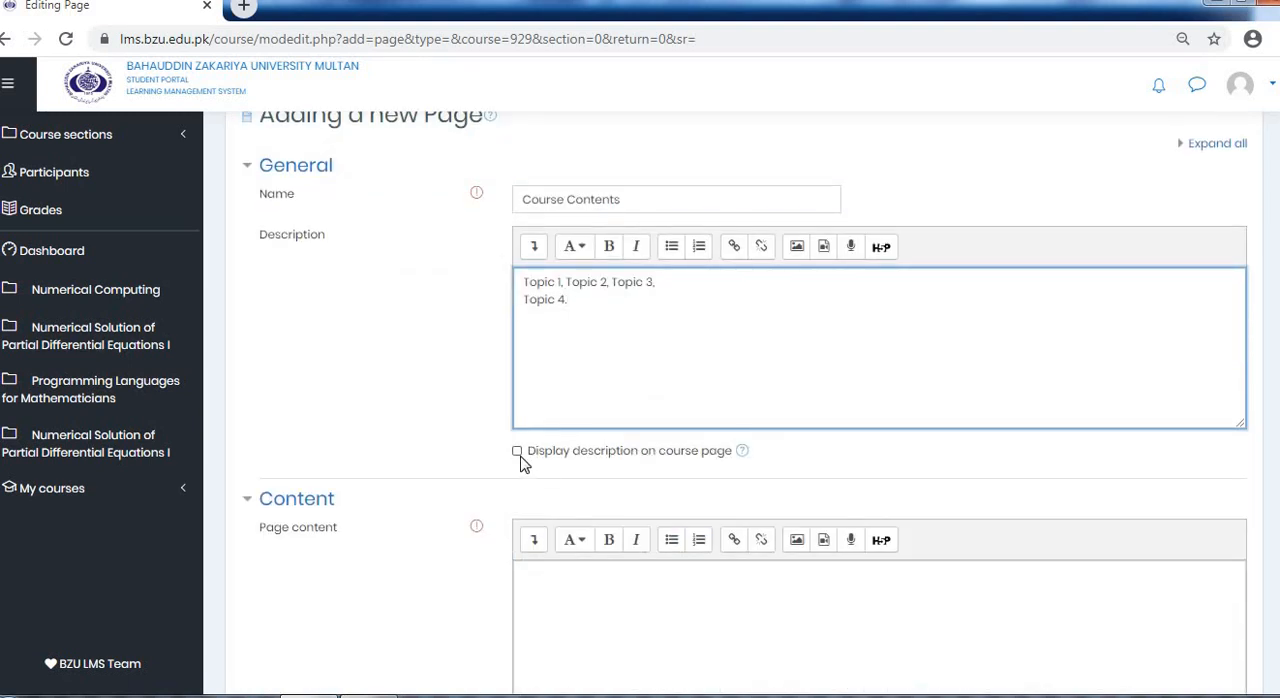
pyautogui.click(517, 451)
# Copy the page name "Course Contents" into the Page content editor
pyautogui.scroll(-1, 530, 470)
pyautogui.click(563, 489)
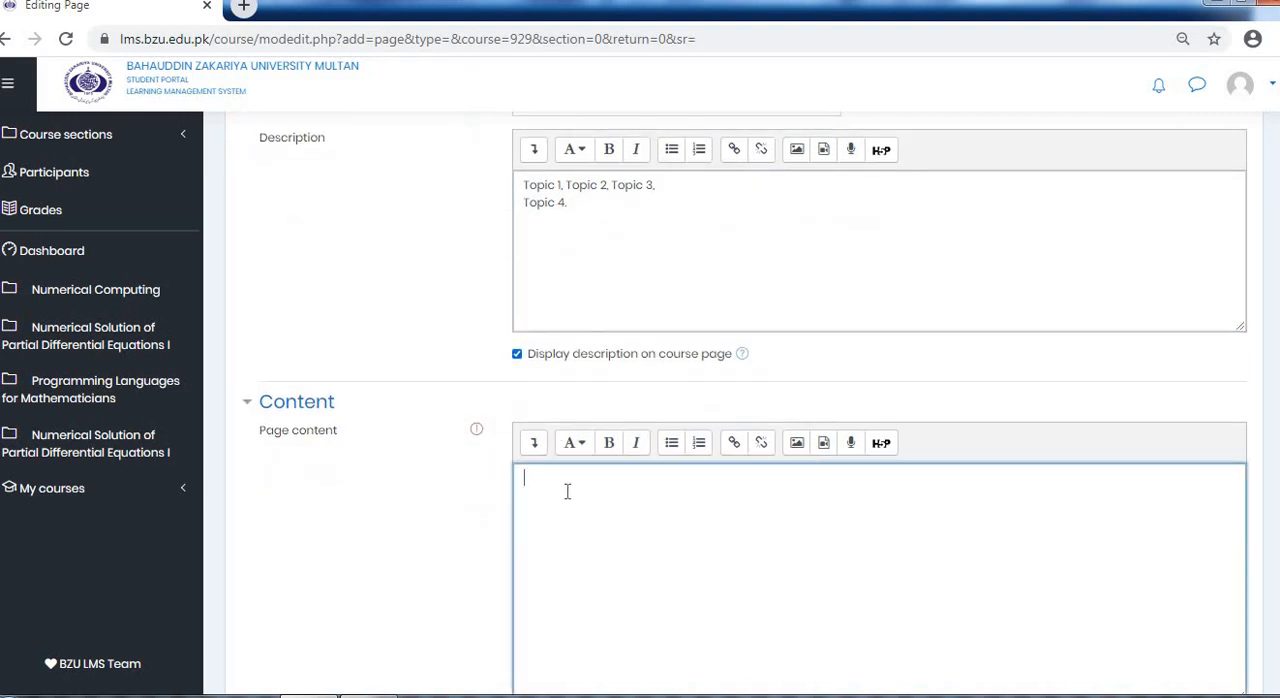
pyautogui.scroll(3, 570, 470)
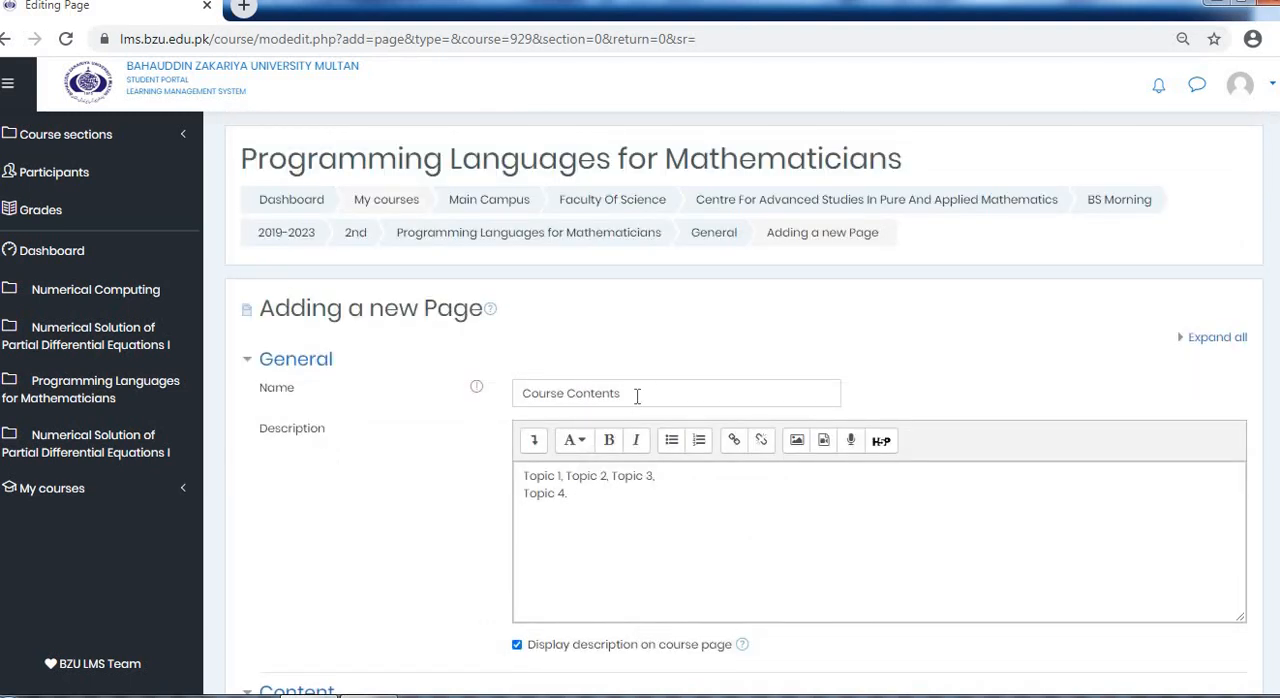
pyautogui.moveTo(634, 395); pyautogui.dragTo(524, 390)
pyautogui.hotkey('ctrl', 'c')
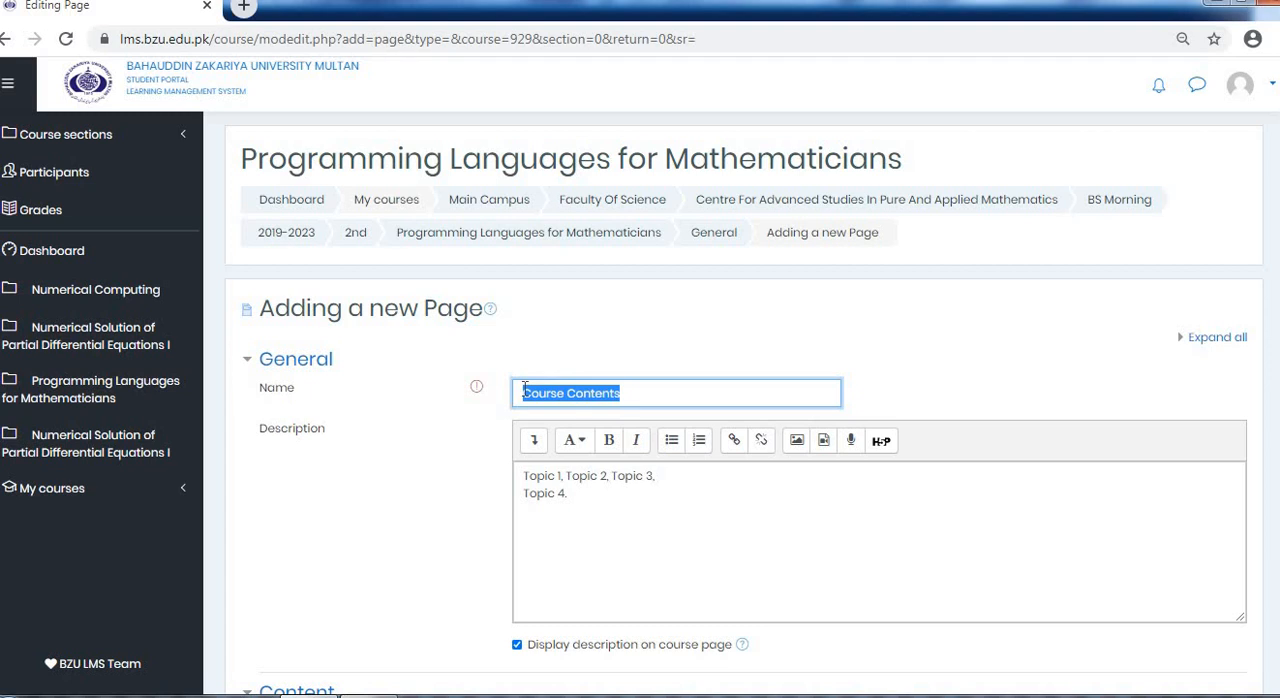
pyautogui.scroll(-4, 566, 475)
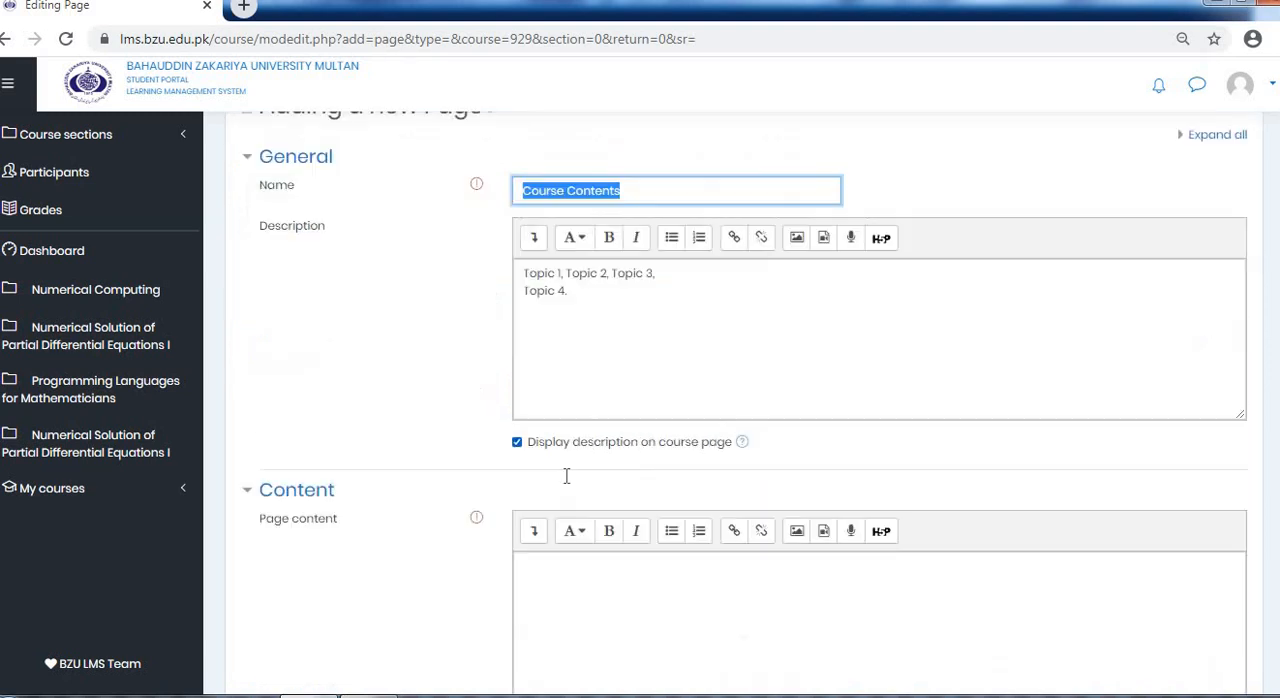
pyautogui.click(586, 392)
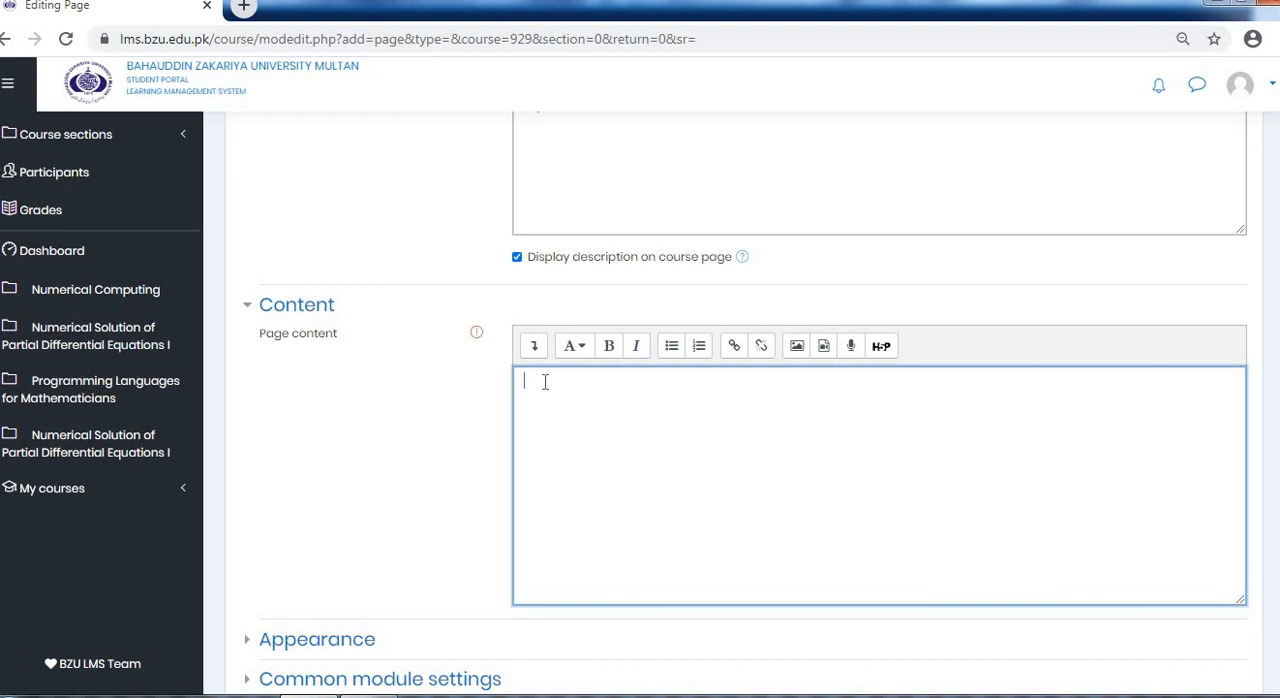
pyautogui.hotkey('ctrl', 'v')
# Review the completed page form, save and display the page, and return to the course's General section
pyautogui.scroll(-1, 672, 450)
pyautogui.scroll(-3, 674, 447)
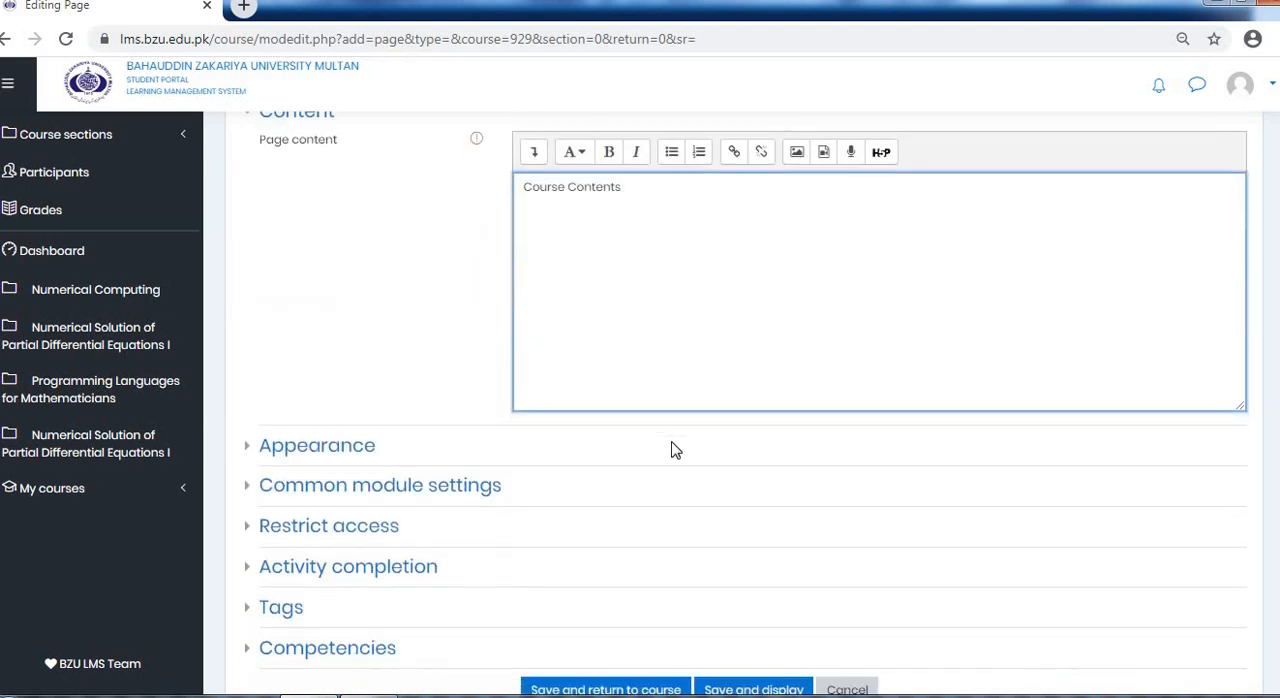
pyautogui.scroll(4, 660, 300)
pyautogui.scroll(1, 659, 322)
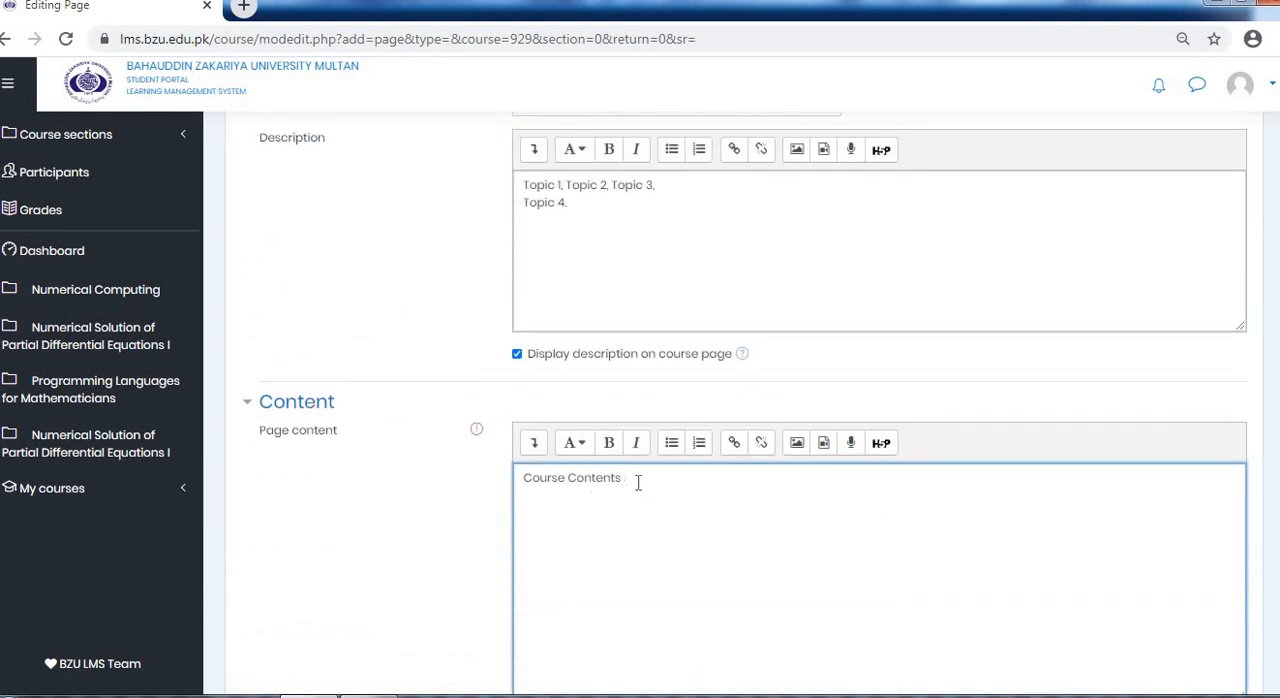
pyautogui.moveTo(635, 479); pyautogui.dragTo(522, 484)
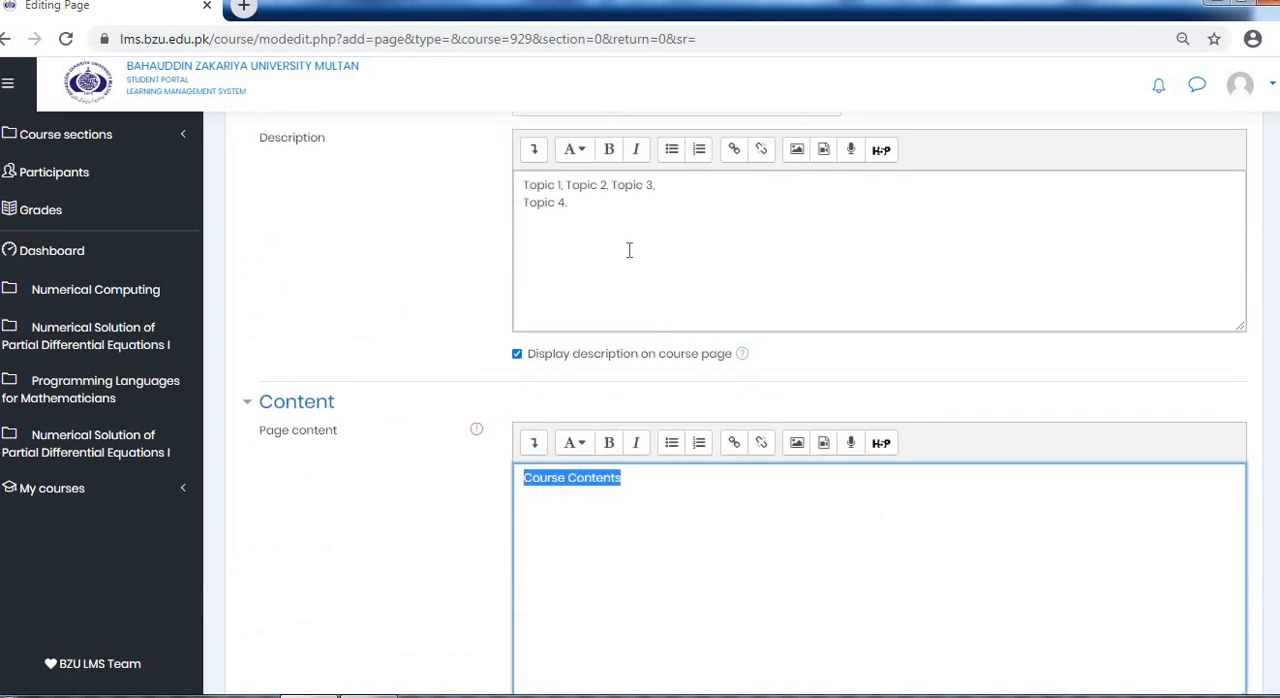
pyautogui.scroll(1, 614, 246)
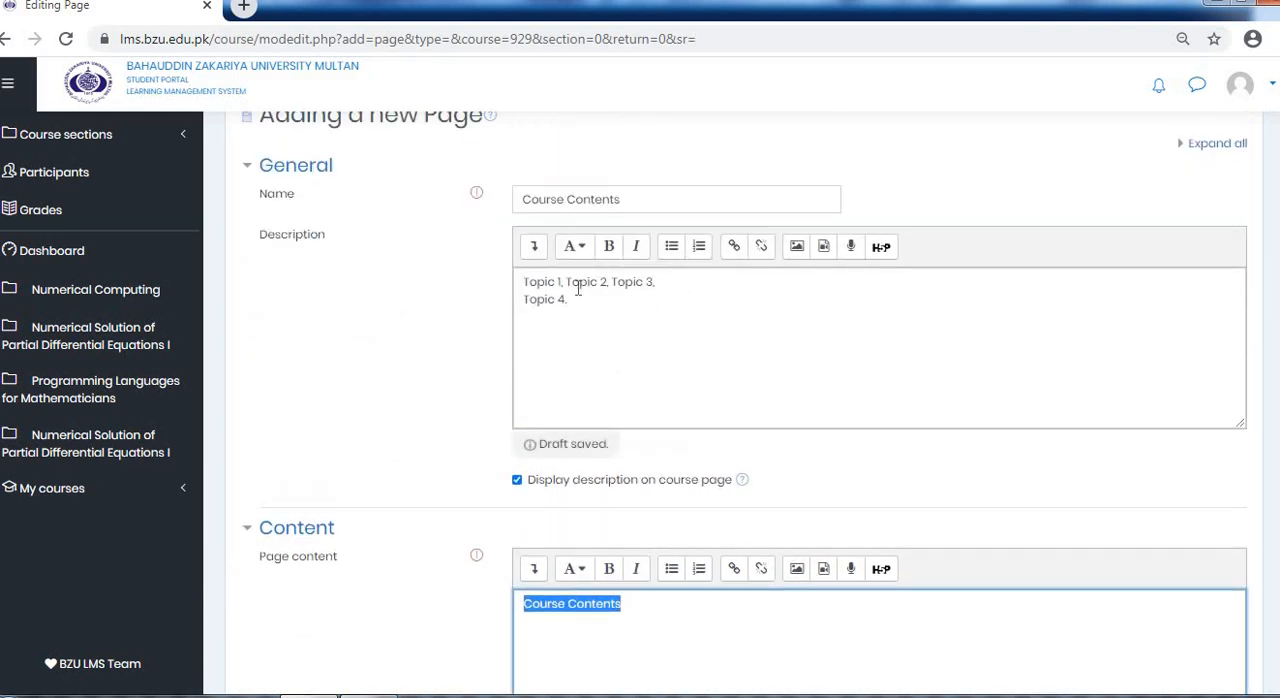
pyautogui.scroll(-5, 663, 349)
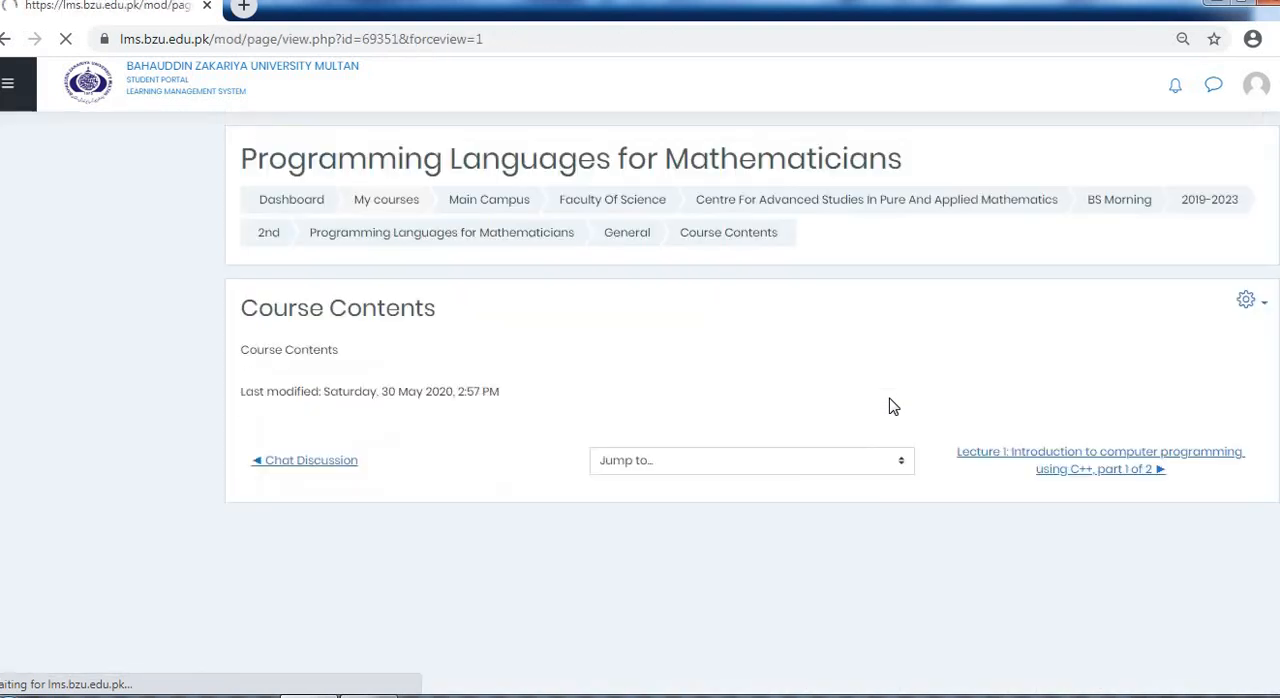
pyautogui.click(614, 234)
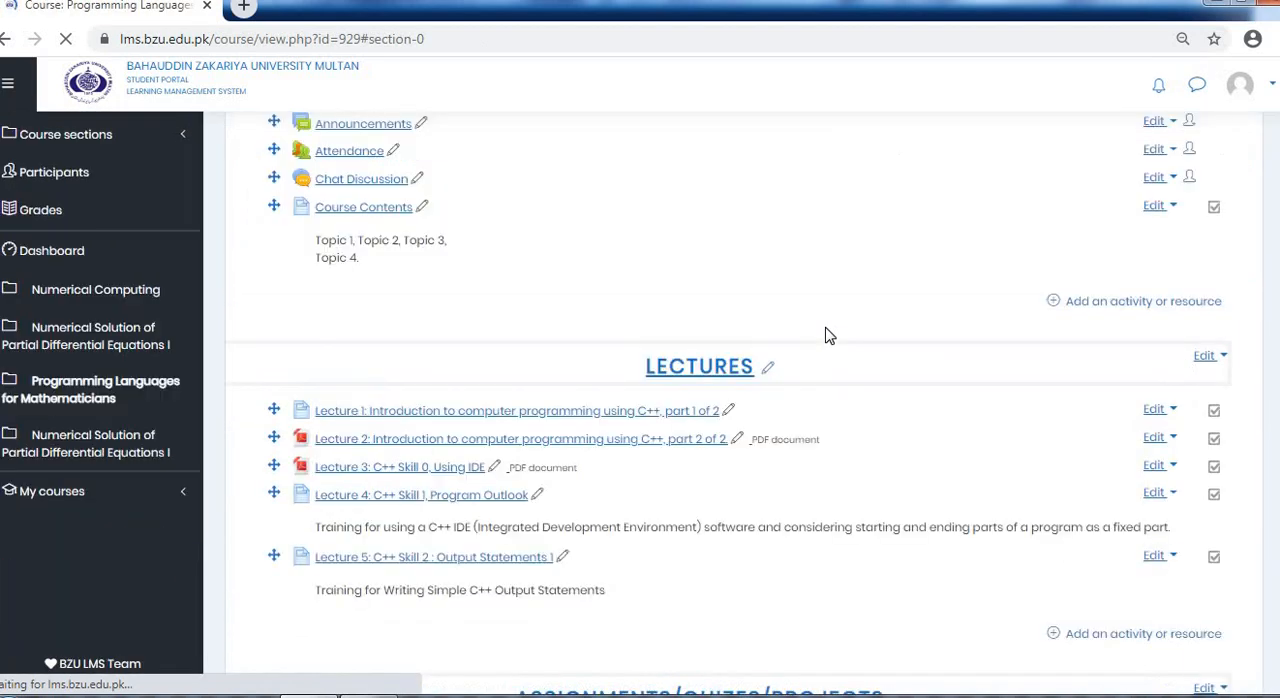
# Try to add another Page to the general section, and go back to the saved Course Contents page
pyautogui.scroll(2, 752, 400)
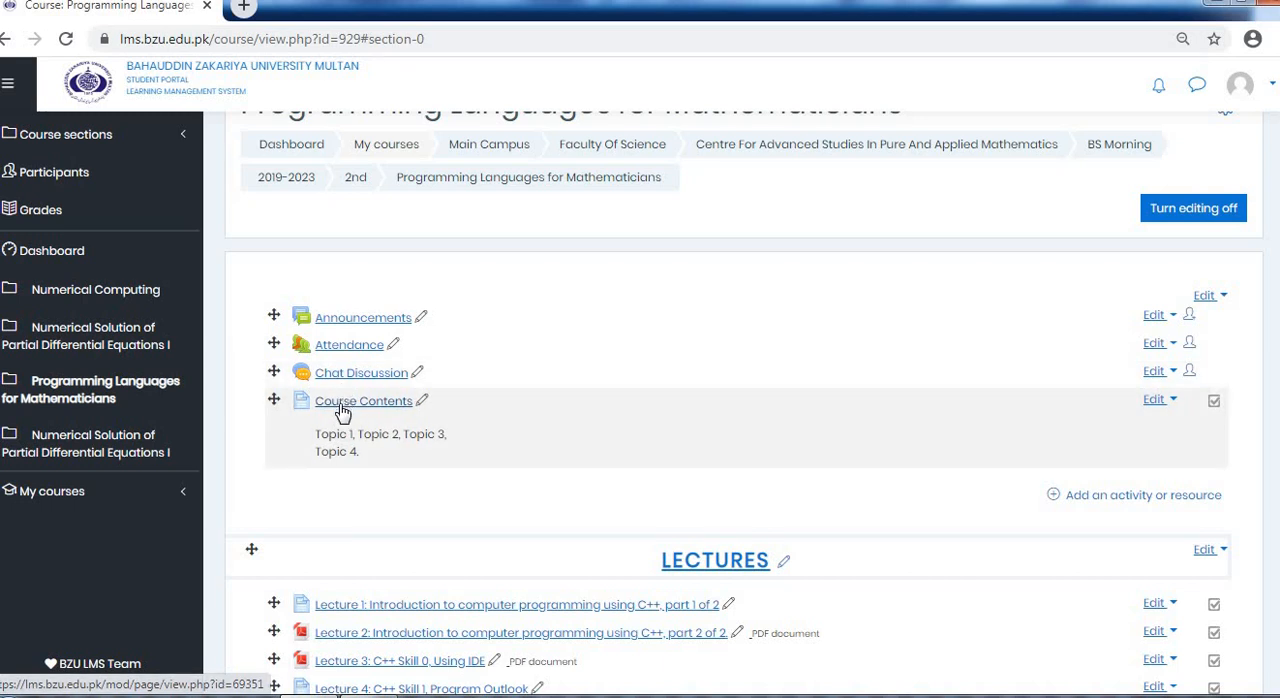
pyautogui.click(1085, 500)
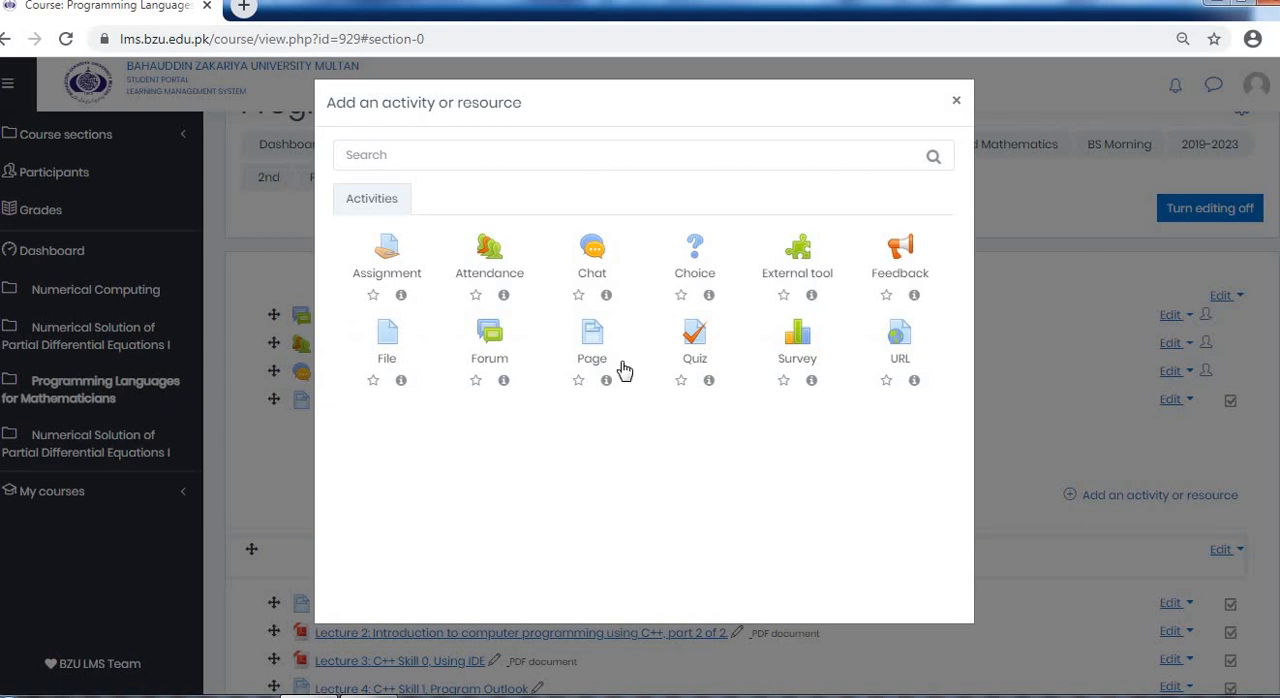
pyautogui.click(598, 347)
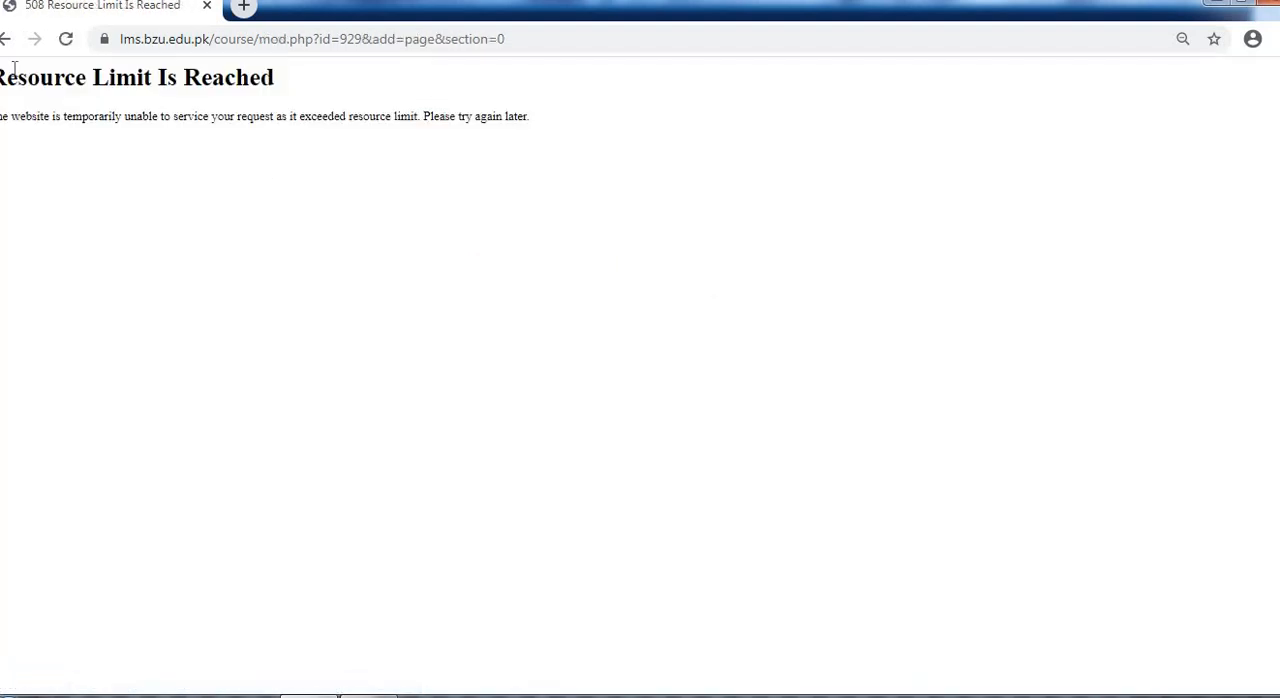
pyautogui.click(5, 38)
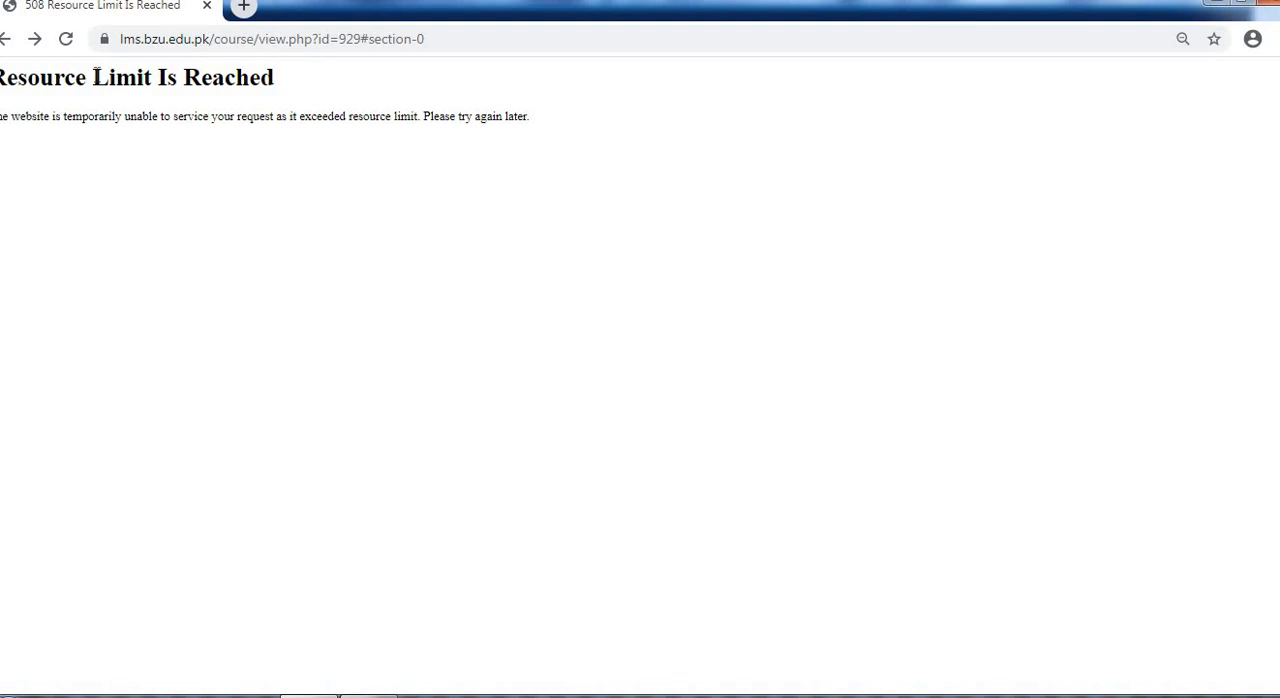
pyautogui.click(6, 44)
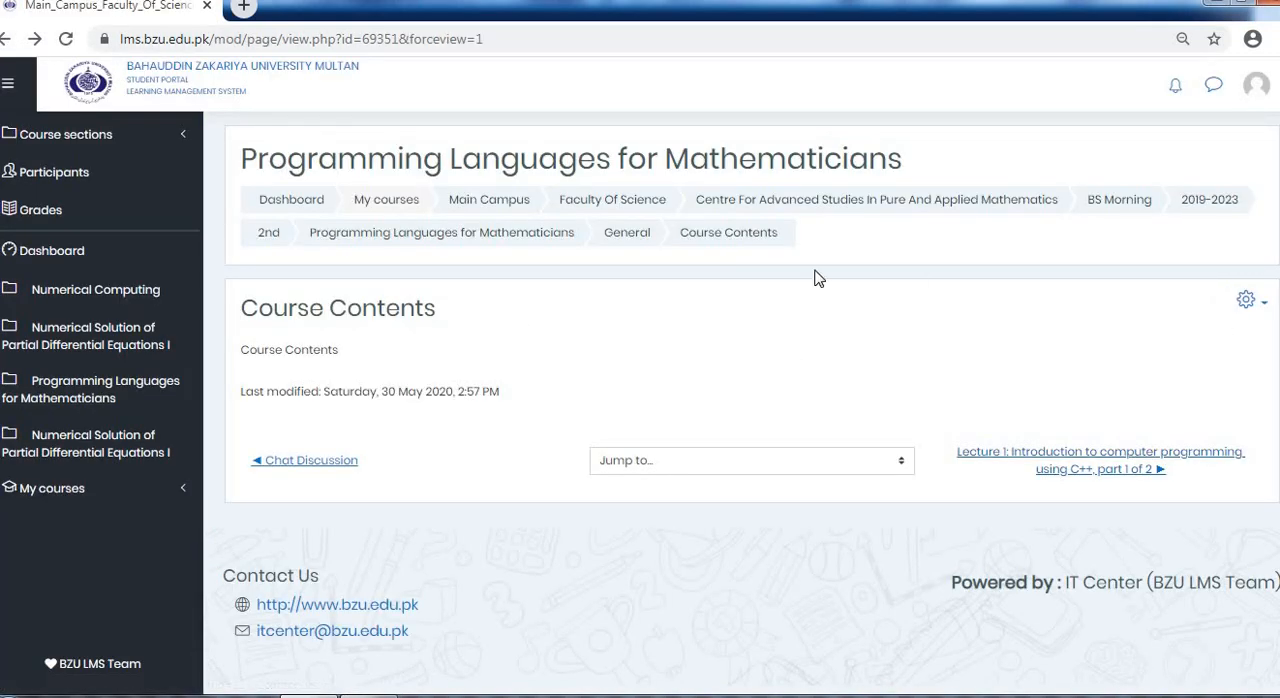
# Return to the course's General section and start adding a new Page there, dismissing the "undefined" pop-ups
pyautogui.click(627, 232)
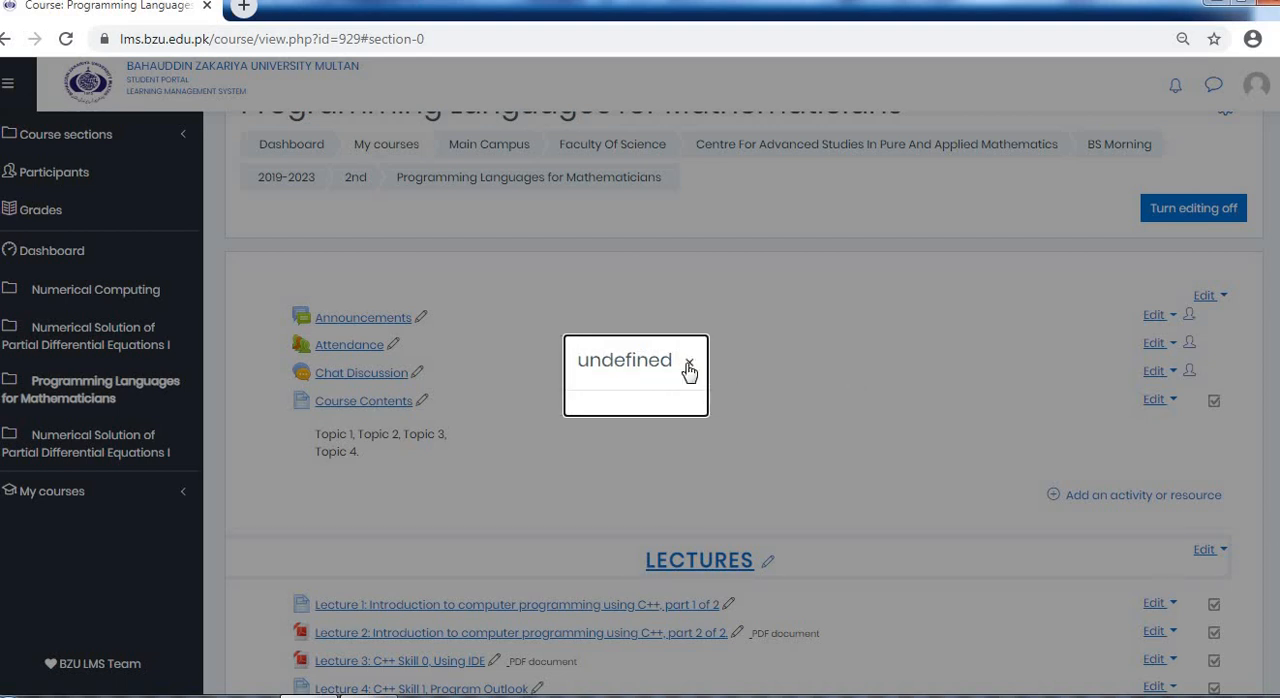
pyautogui.click(697, 362)
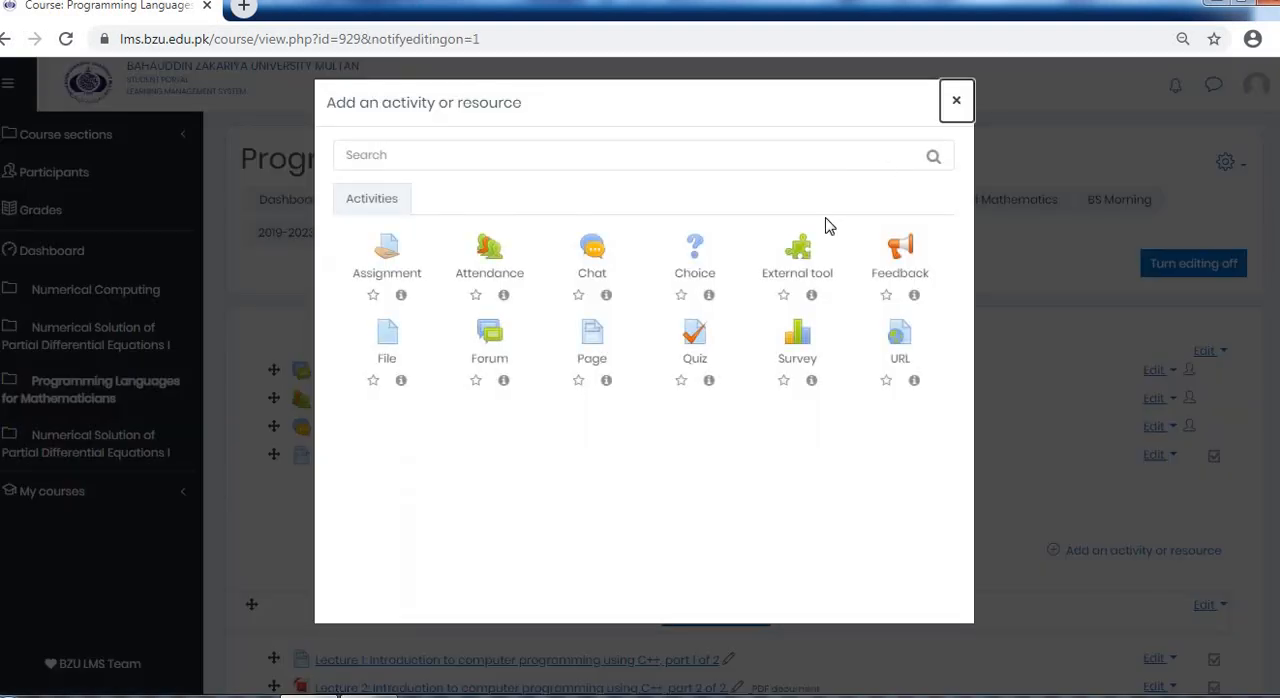
pyautogui.click(594, 350)
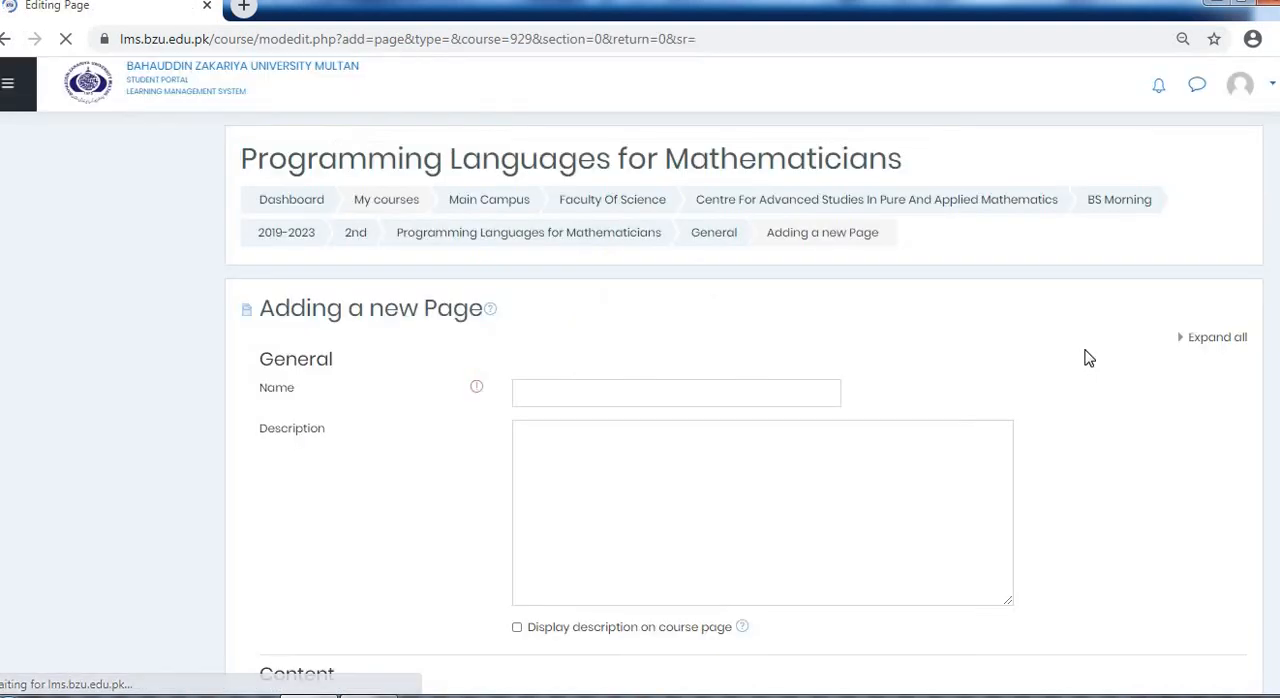
pyautogui.click(619, 386)
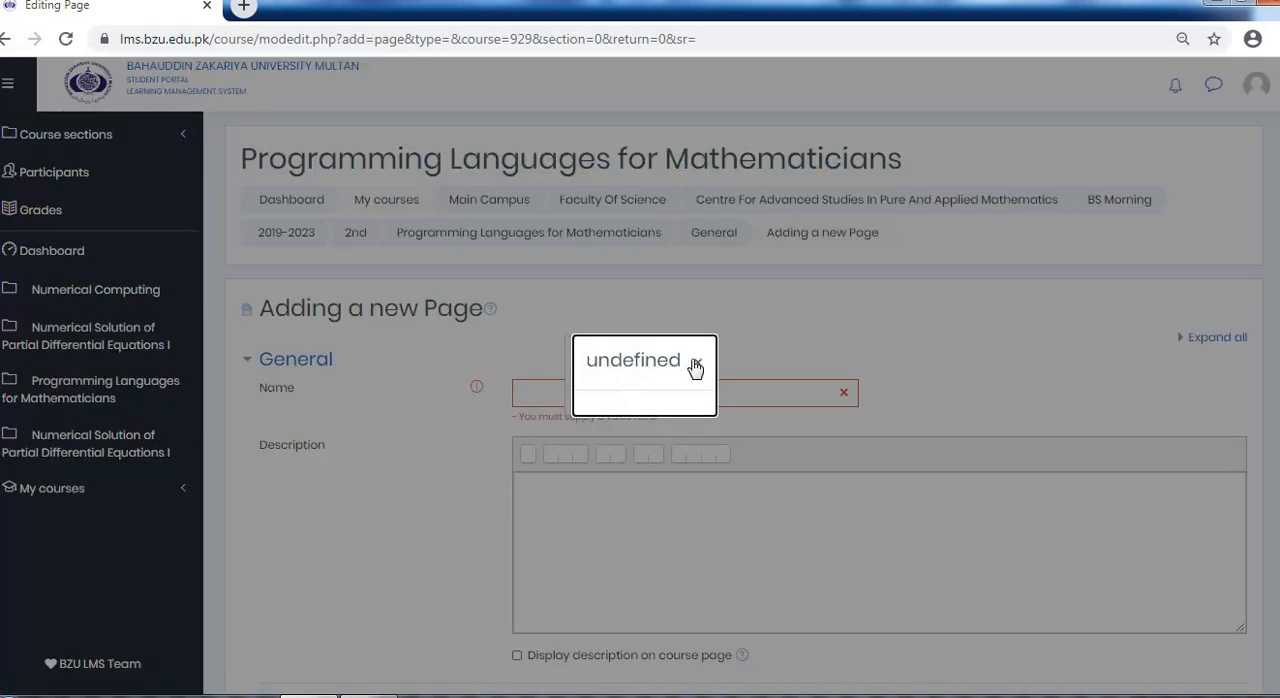
pyautogui.click(695, 368)
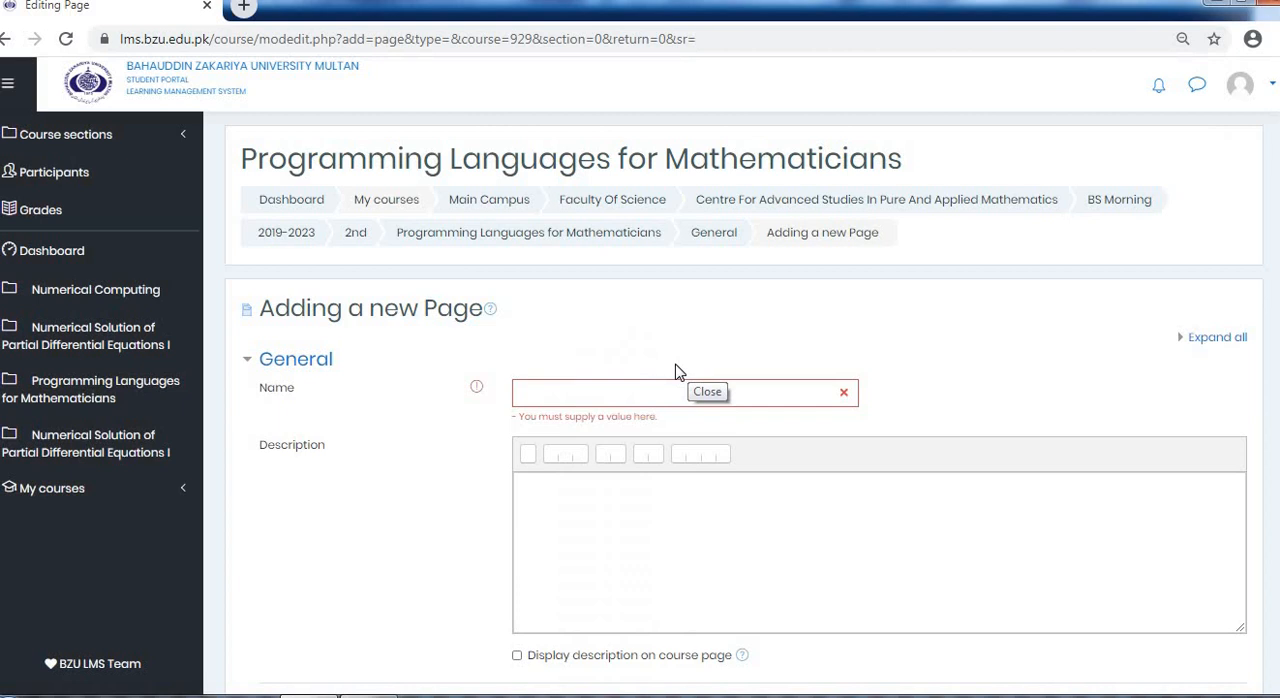
# Name the new page "Weekly Time Table"
pyautogui.click(621, 392)
pyautogui.write('Wee')
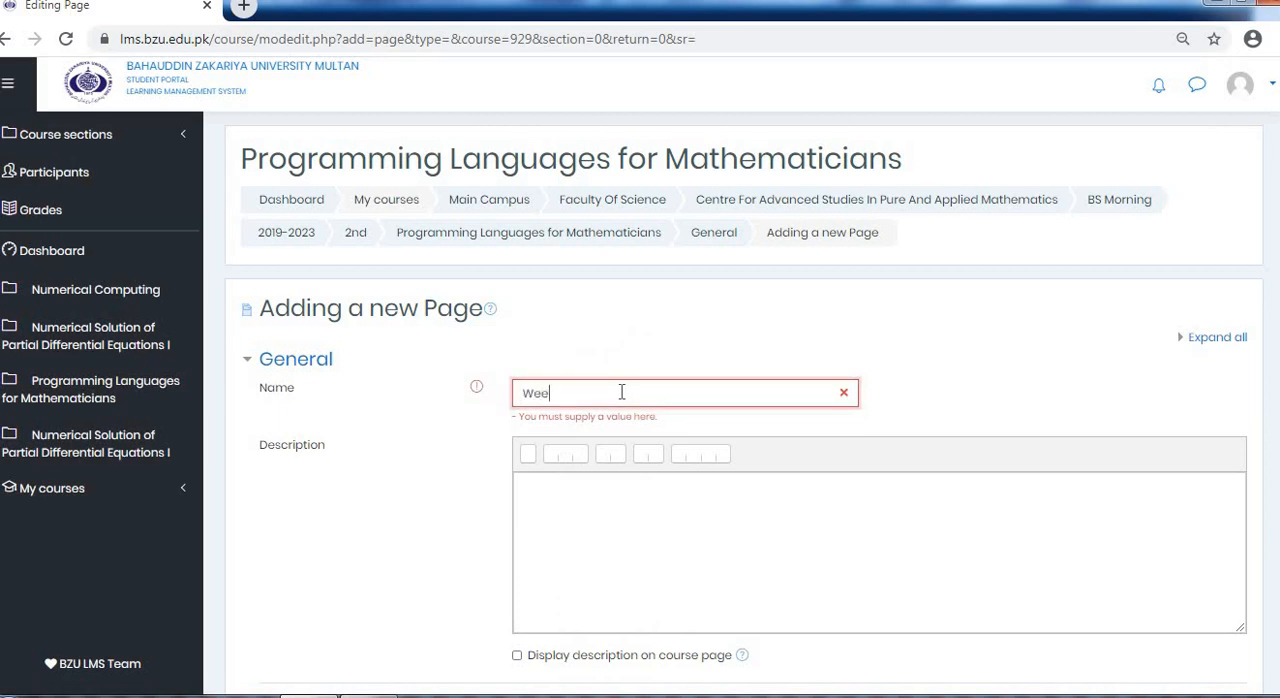
pyautogui.write('kly Time Tableq')
pyautogui.press('BackSpace')
# Enter the description "Mon 10am to 11am" with "Wed 12pm to 1pm" on a second line, and enable displaying it on the course page
pyautogui.click(607, 499)
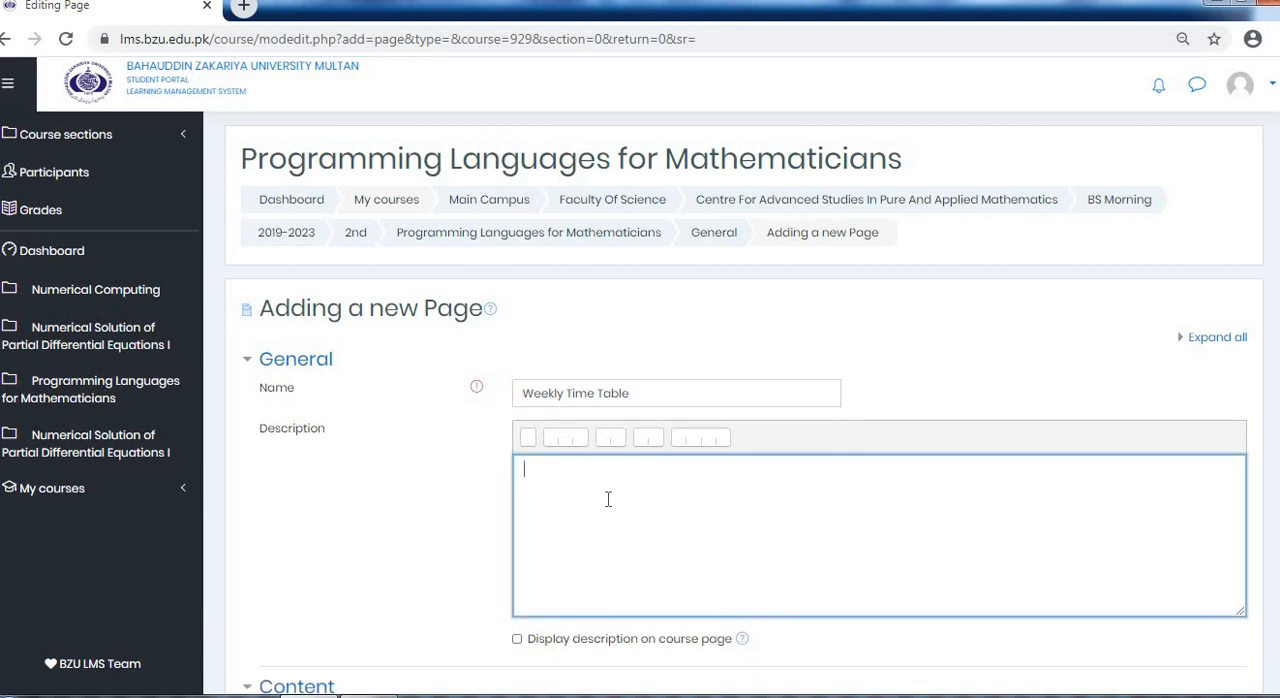
pyautogui.write('Mon 10am to 11am')
pyautogui.press('Return')
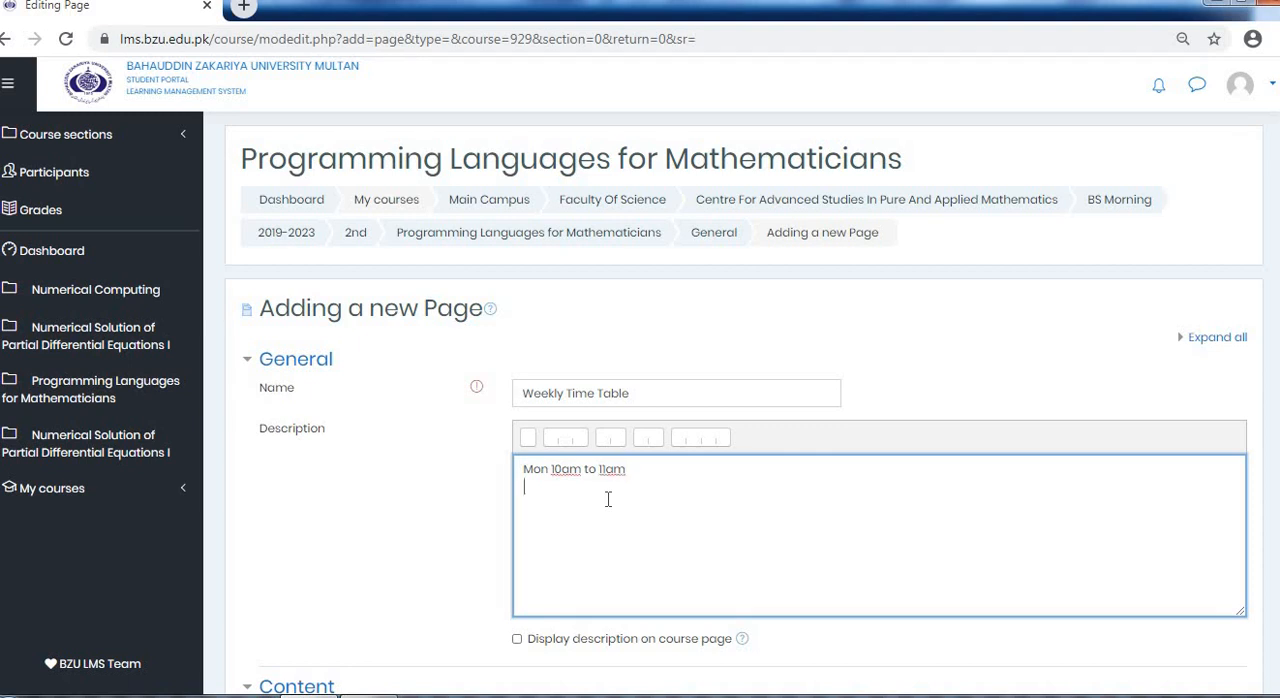
pyautogui.write('Wed 12')
pyautogui.write('pm to 1m')
pyautogui.press('BackSpace')
pyautogui.scroll(-2, 709, 489)
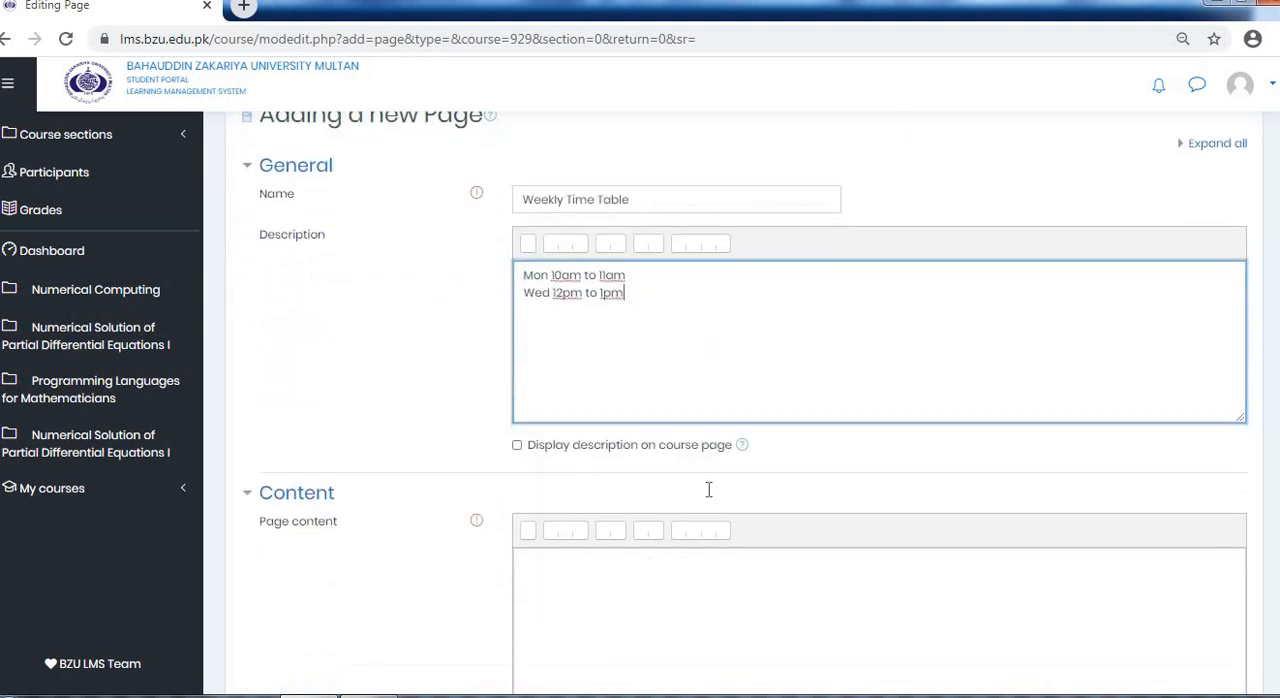
pyautogui.click(517, 446)
# Enter "Time Table" as the page content
pyautogui.click(558, 572)
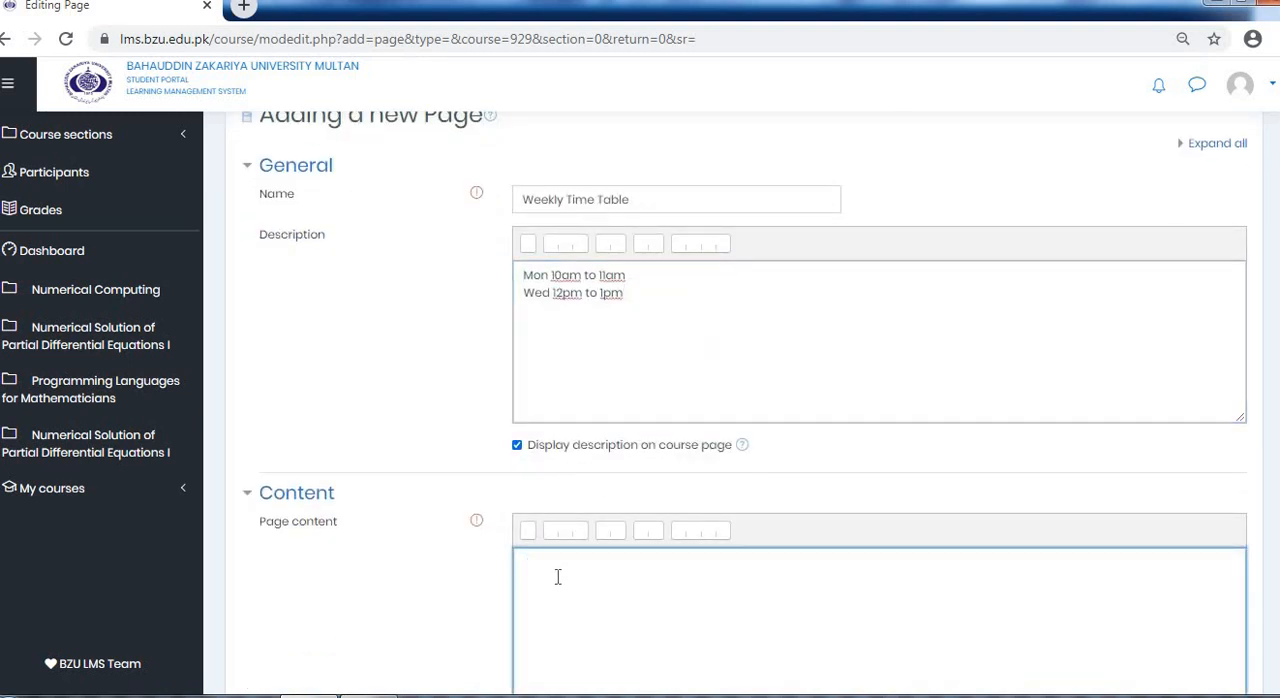
pyautogui.write('1ime Table')
pyautogui.scroll(-2, 558, 577)
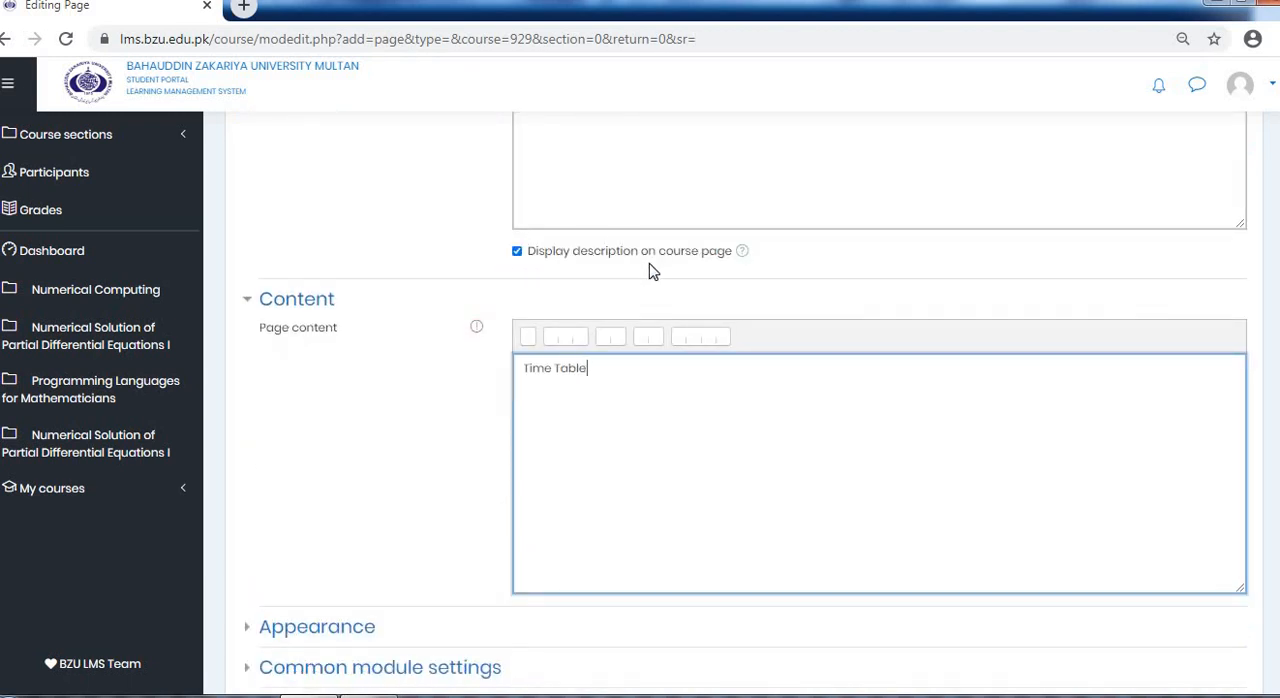
# Check the filled-in Weekly Time Table form, save and display the page, and go back to the General section
pyautogui.scroll(2, 707, 300)
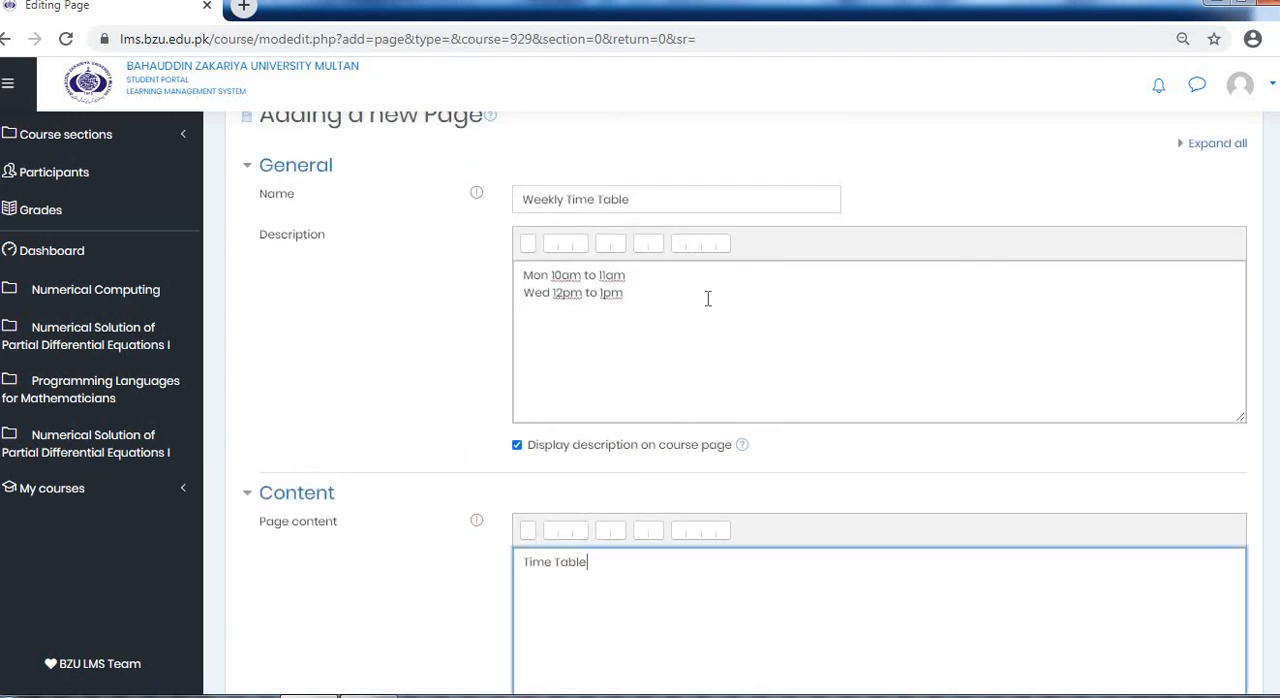
pyautogui.scroll(-2, 707, 300)
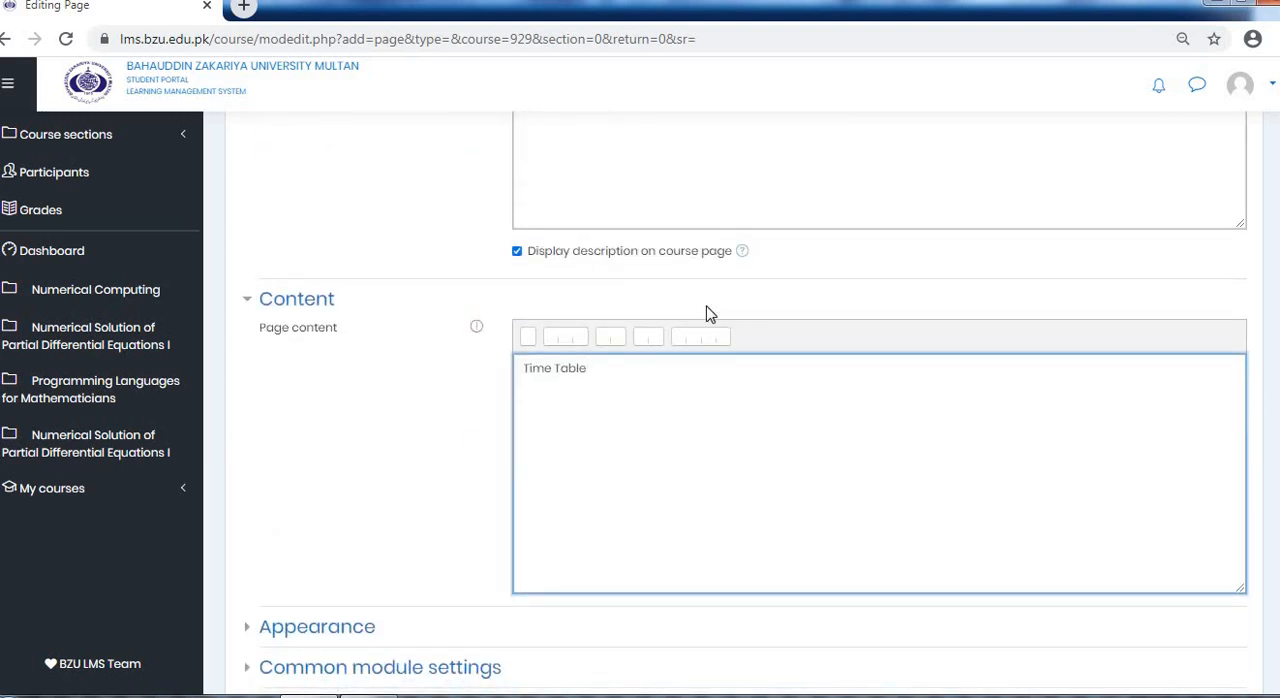
pyautogui.scroll(-3, 586, 437)
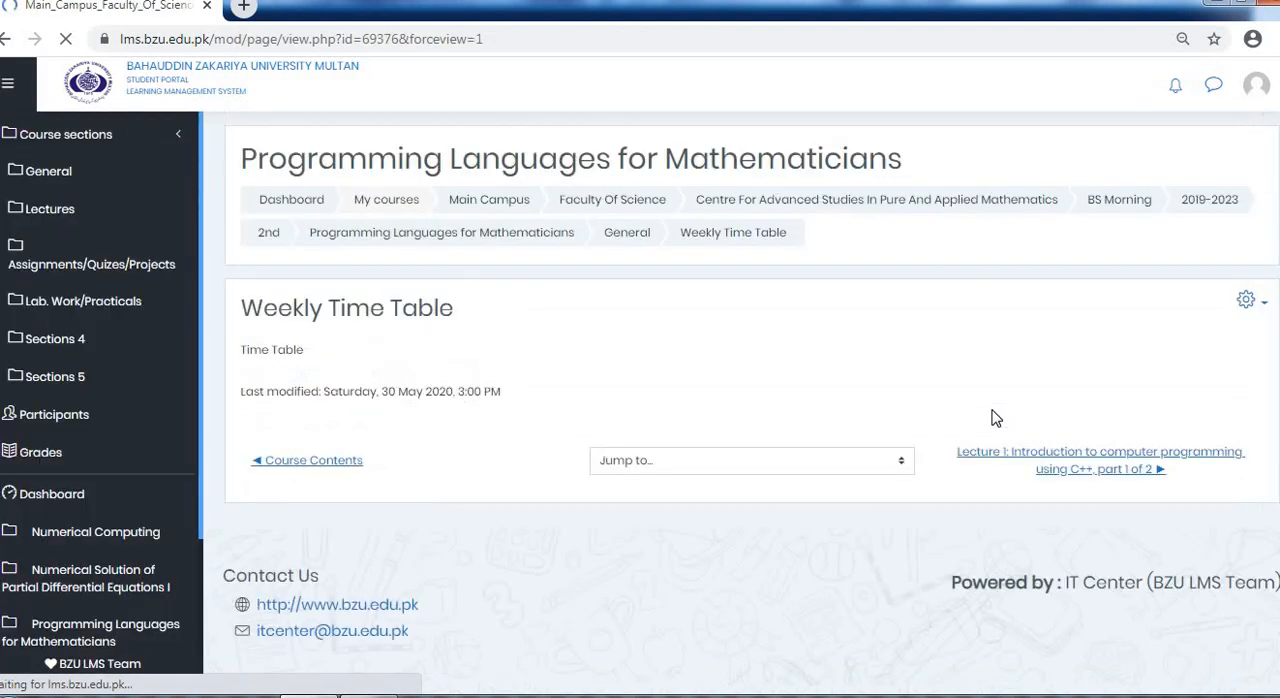
pyautogui.click(639, 245)
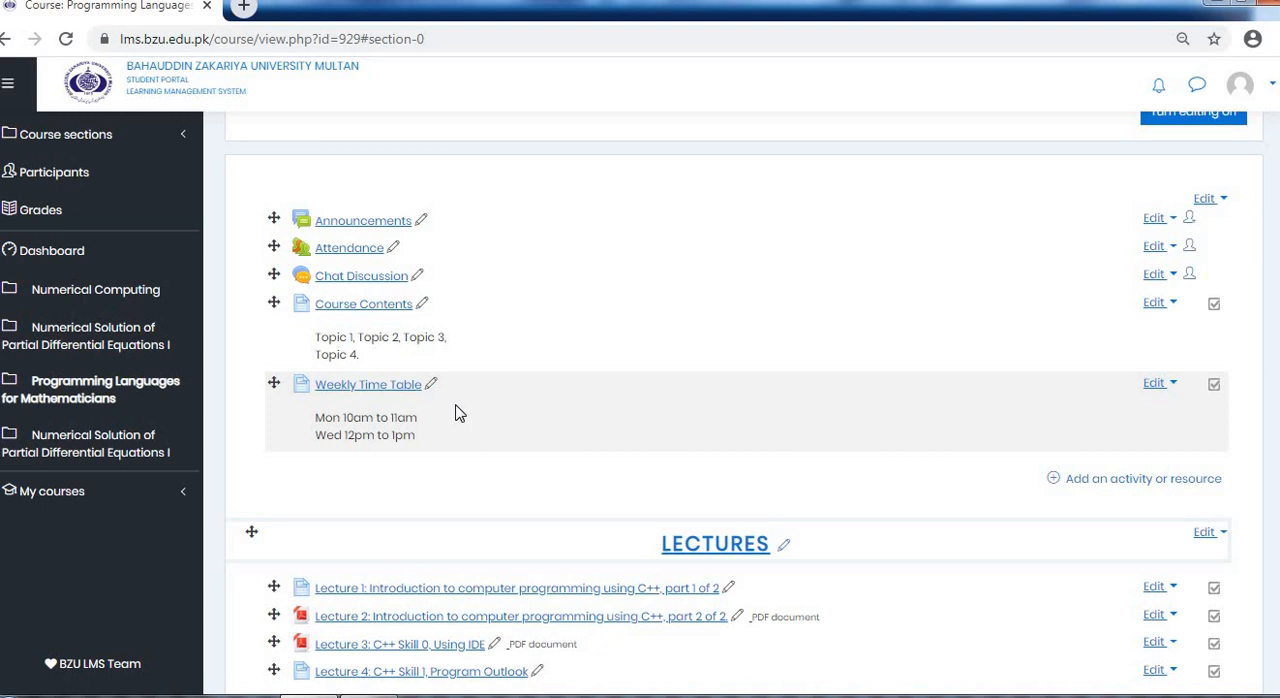
# Open the course's Attendance activity, retrying if the page does not load, and look through its list of sessions
pyautogui.click(374, 250)
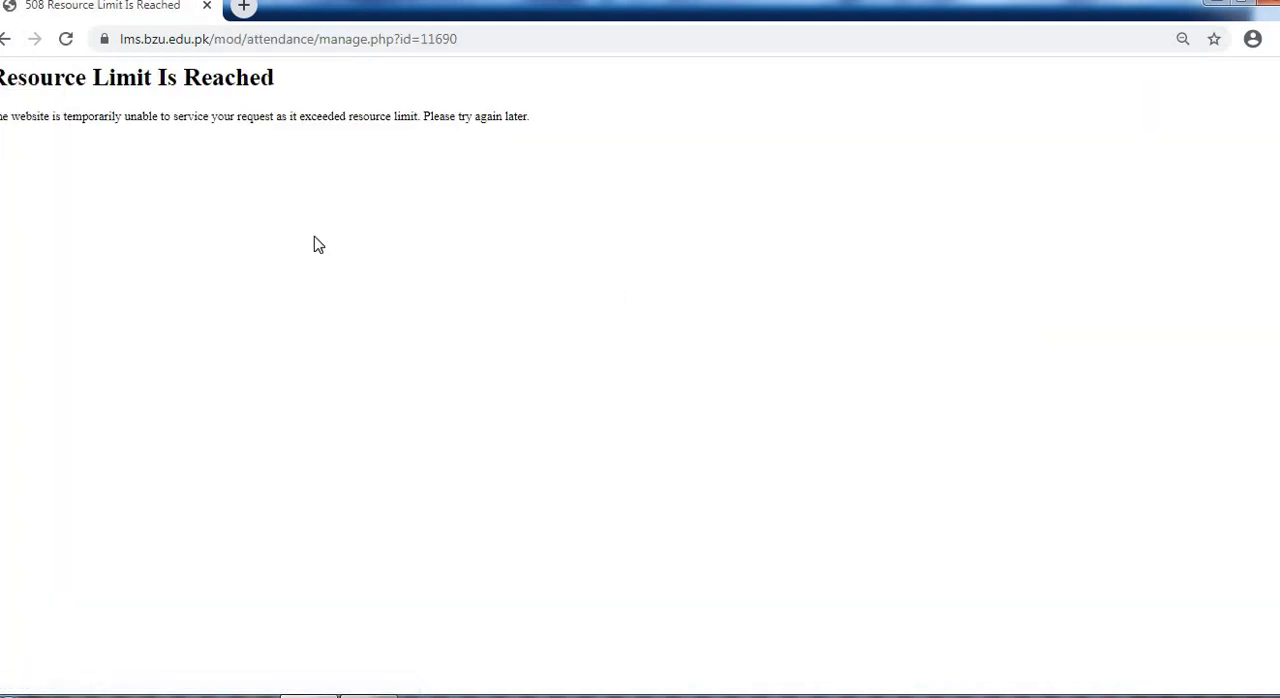
pyautogui.click(6, 39)
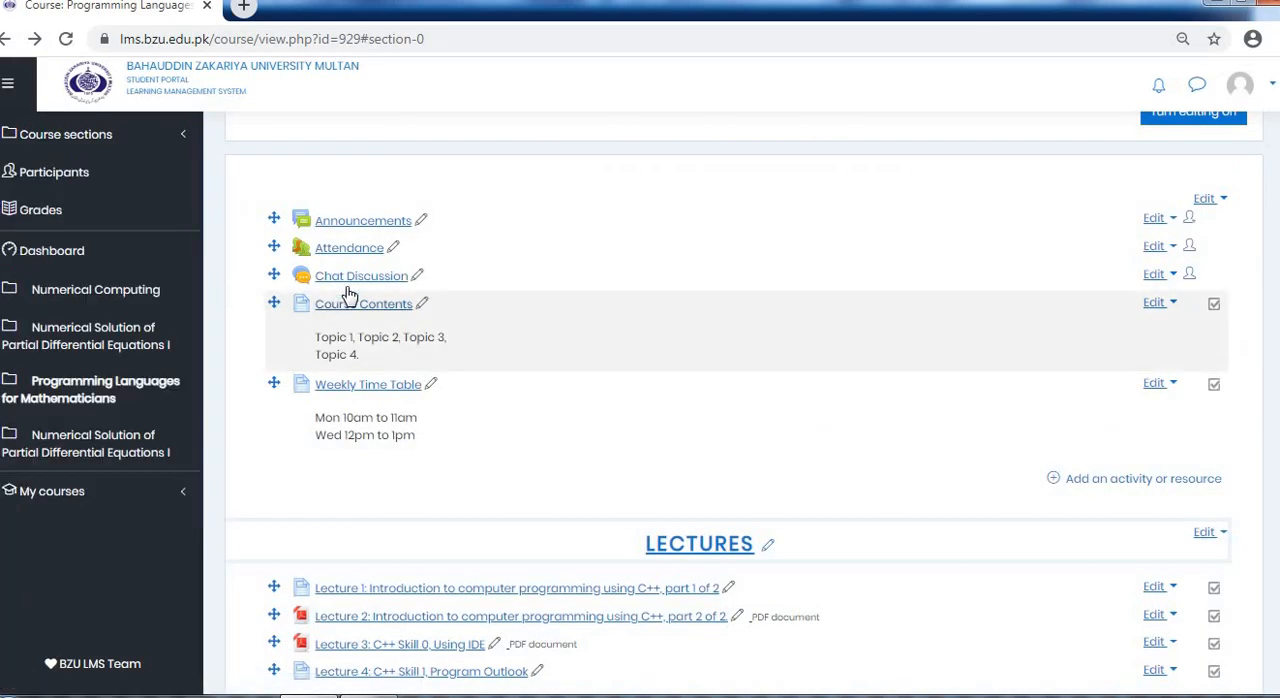
pyautogui.click(359, 256)
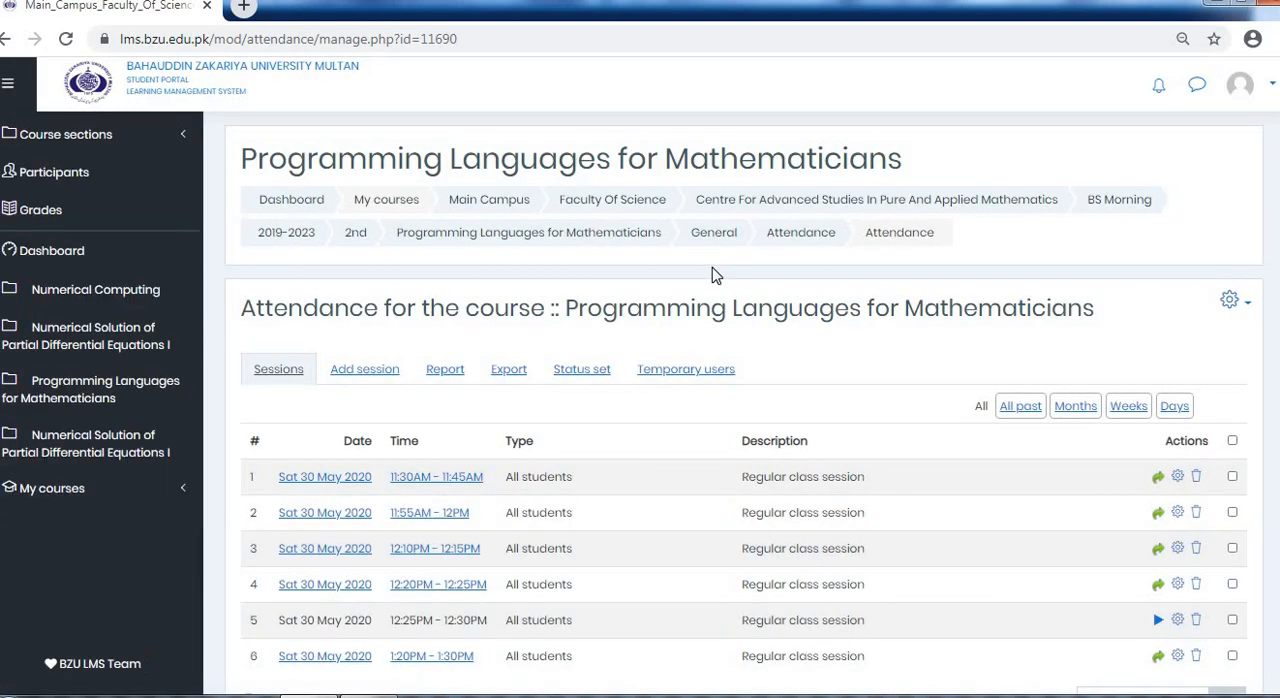
pyautogui.scroll(-1, 712, 275)
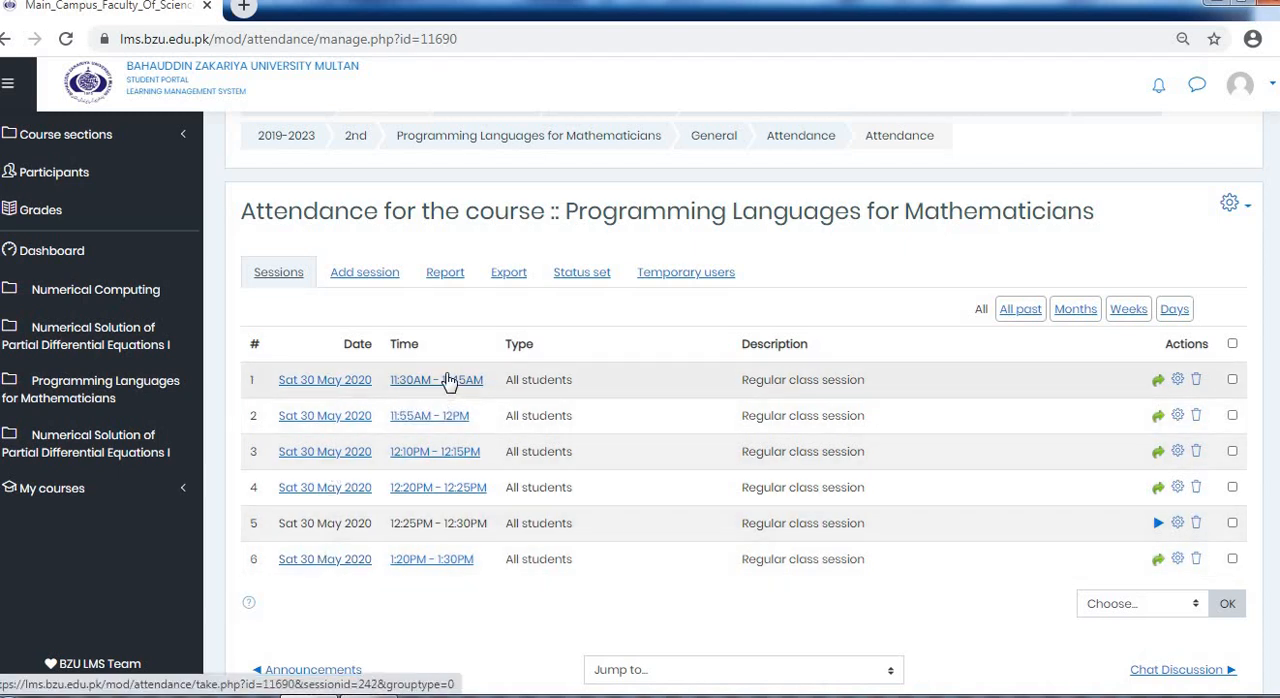
pyautogui.scroll(-1, 658, 578)
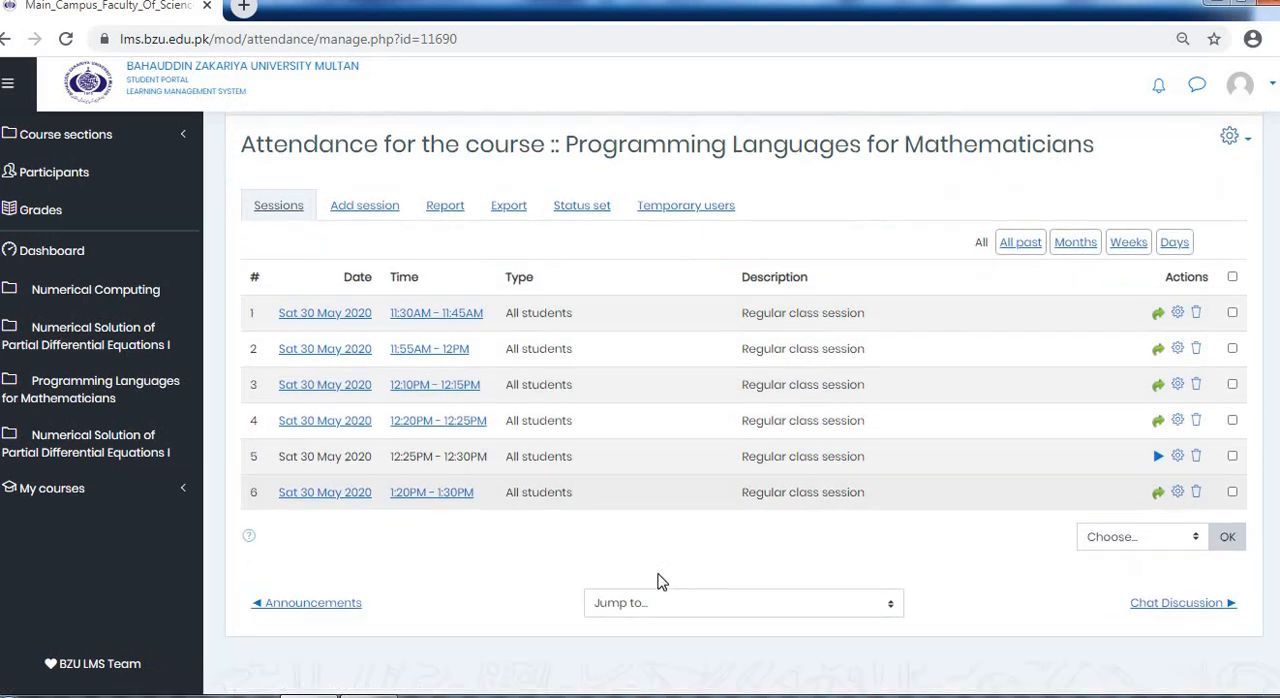
pyautogui.scroll(1, 480, 480)
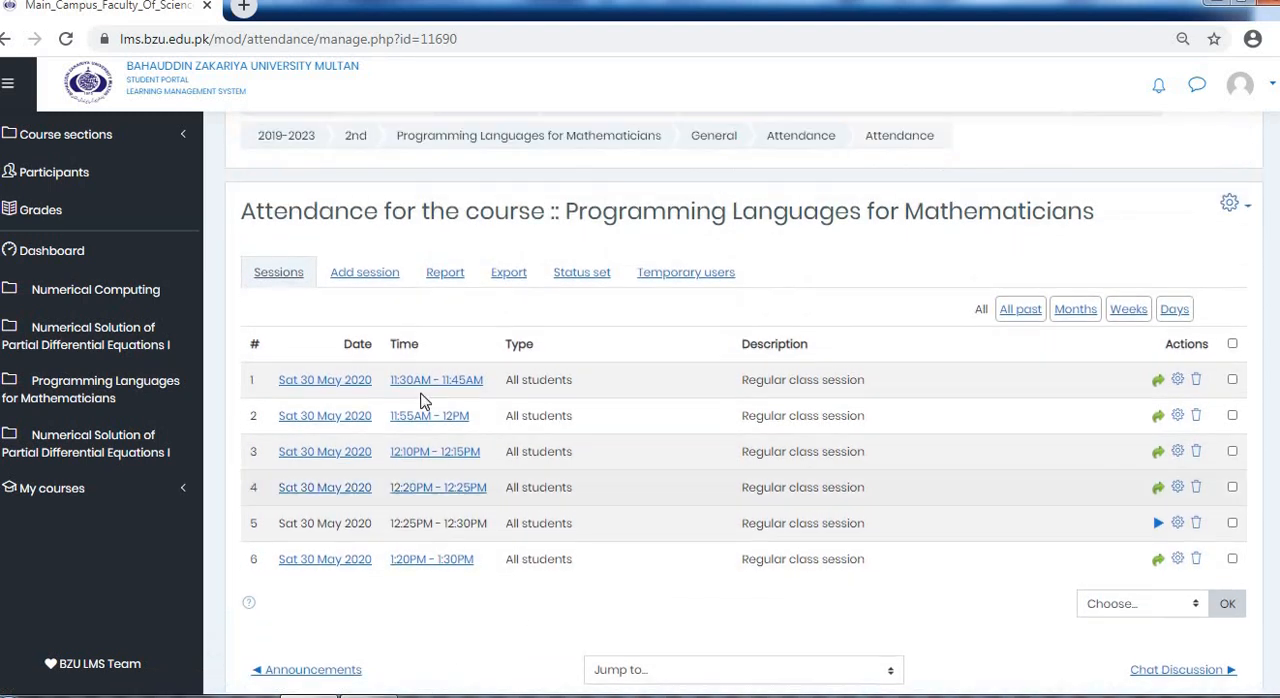
# Start a new attendance session for 30 May 2020 and set its time from 15:00 to 15:10
pyautogui.click(377, 283)
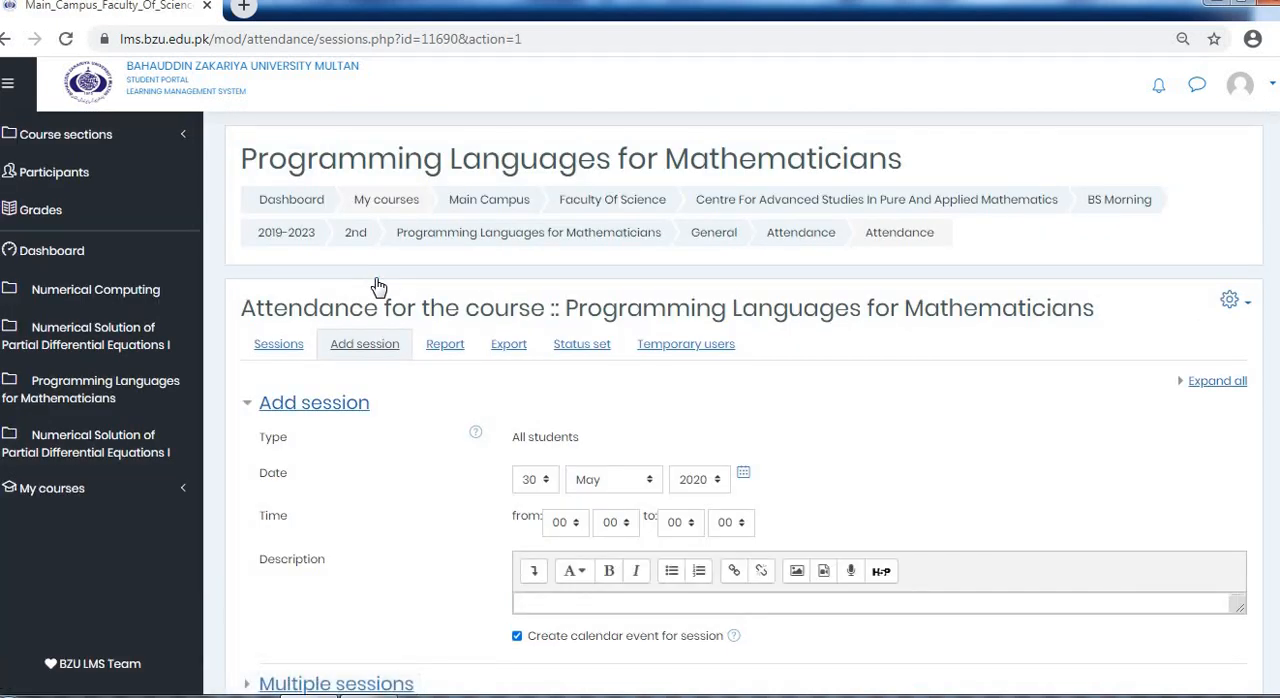
pyautogui.scroll(-1, 378, 287)
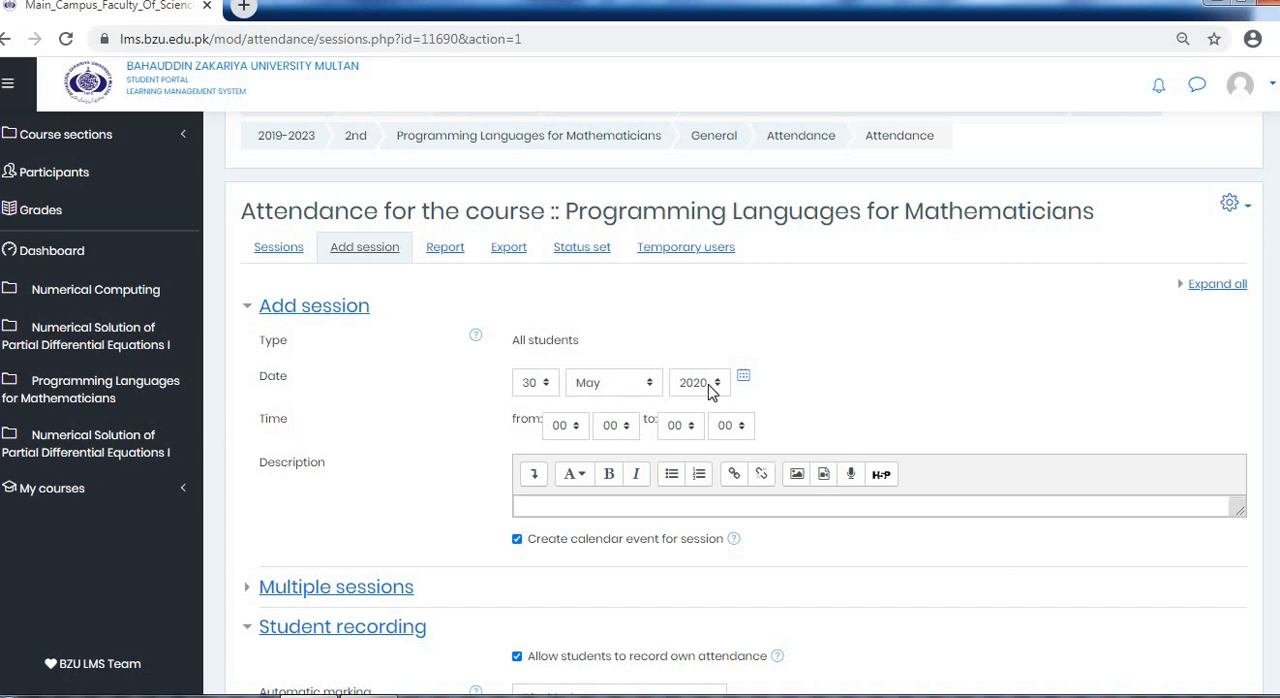
pyautogui.click(574, 427)
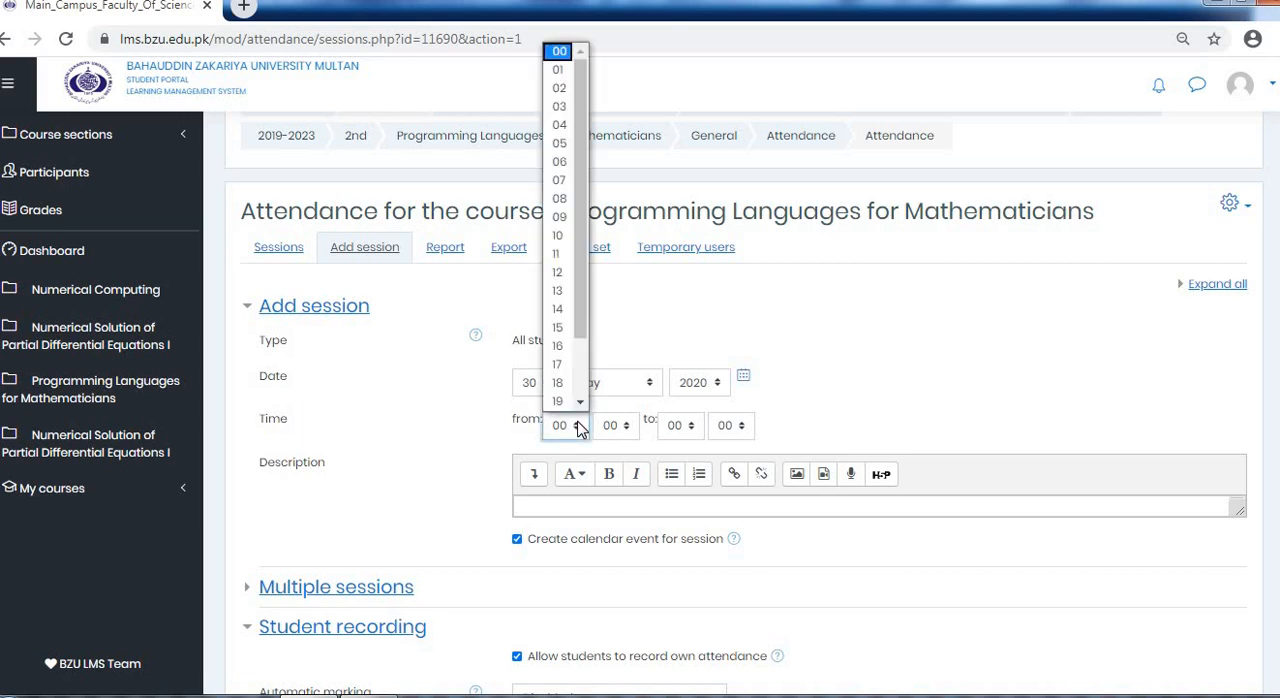
pyautogui.click(562, 327)
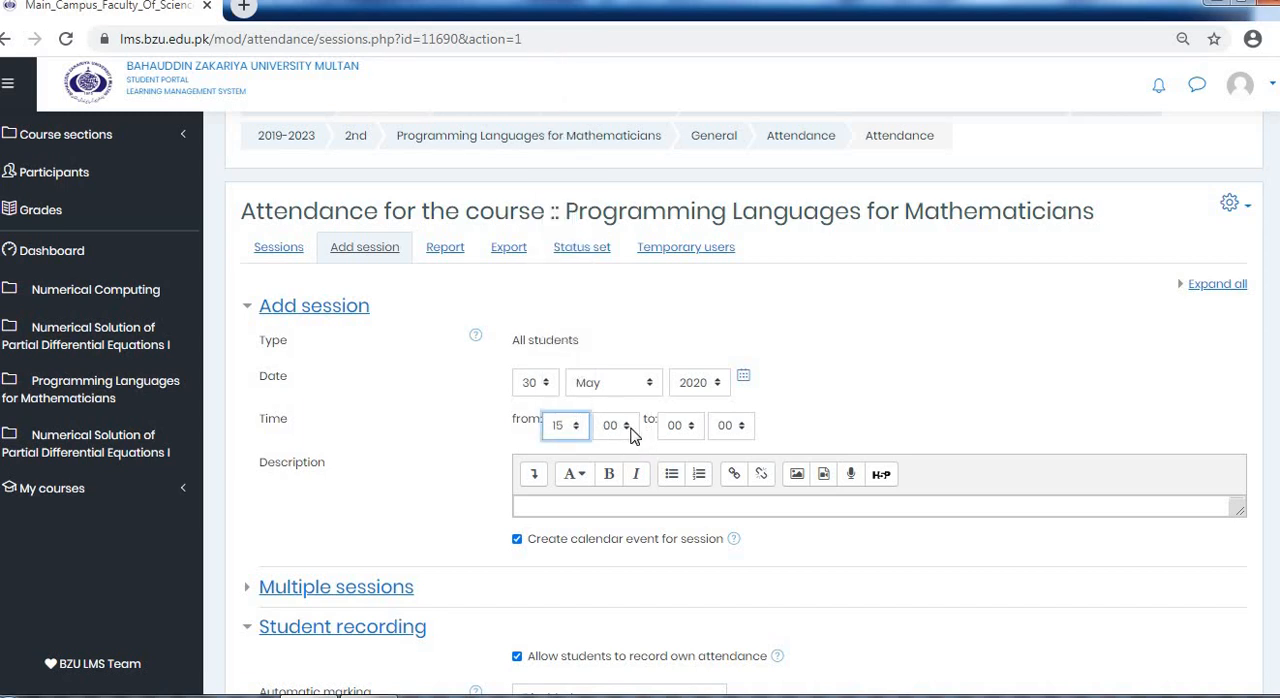
pyautogui.click(694, 430)
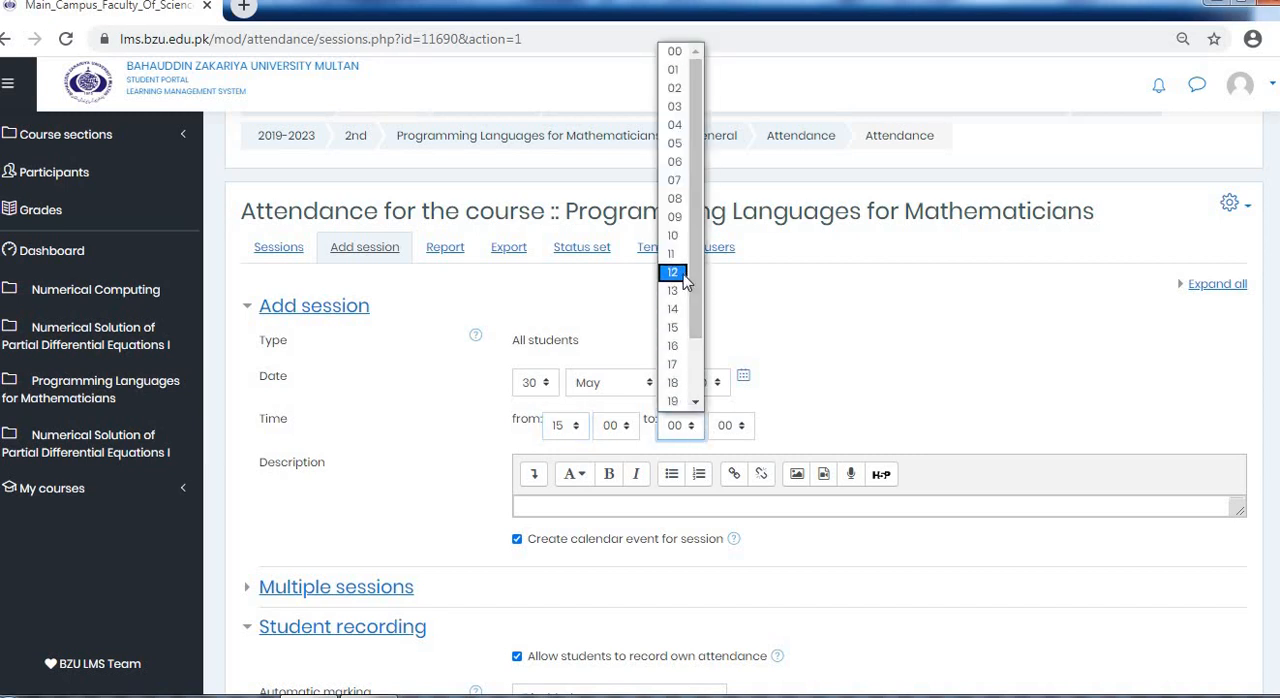
pyautogui.click(680, 236)
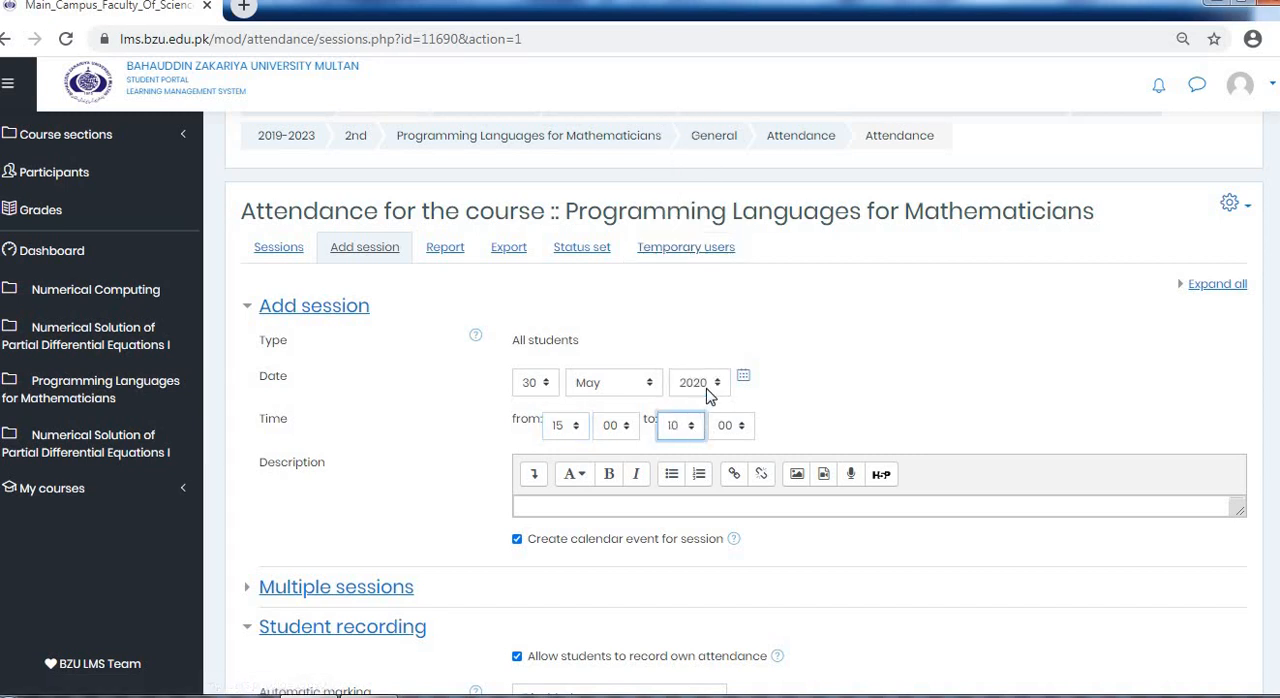
pyautogui.click(700, 428)
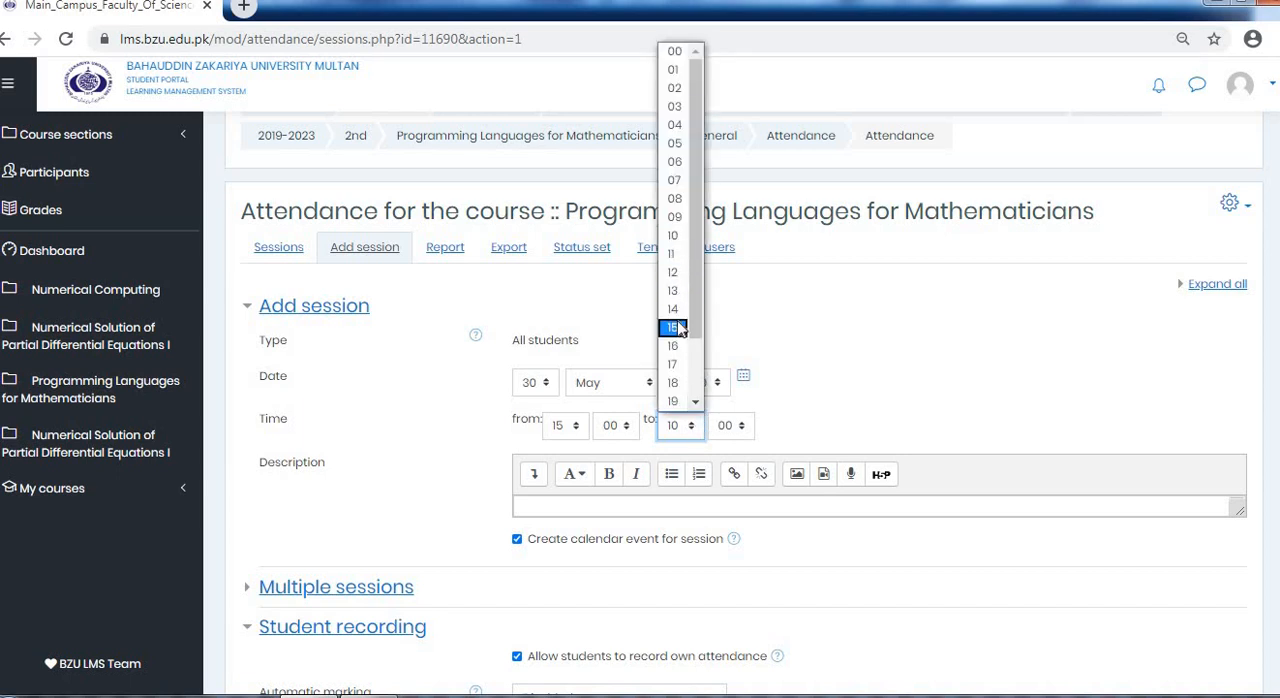
pyautogui.click(684, 328)
pyautogui.click(745, 430)
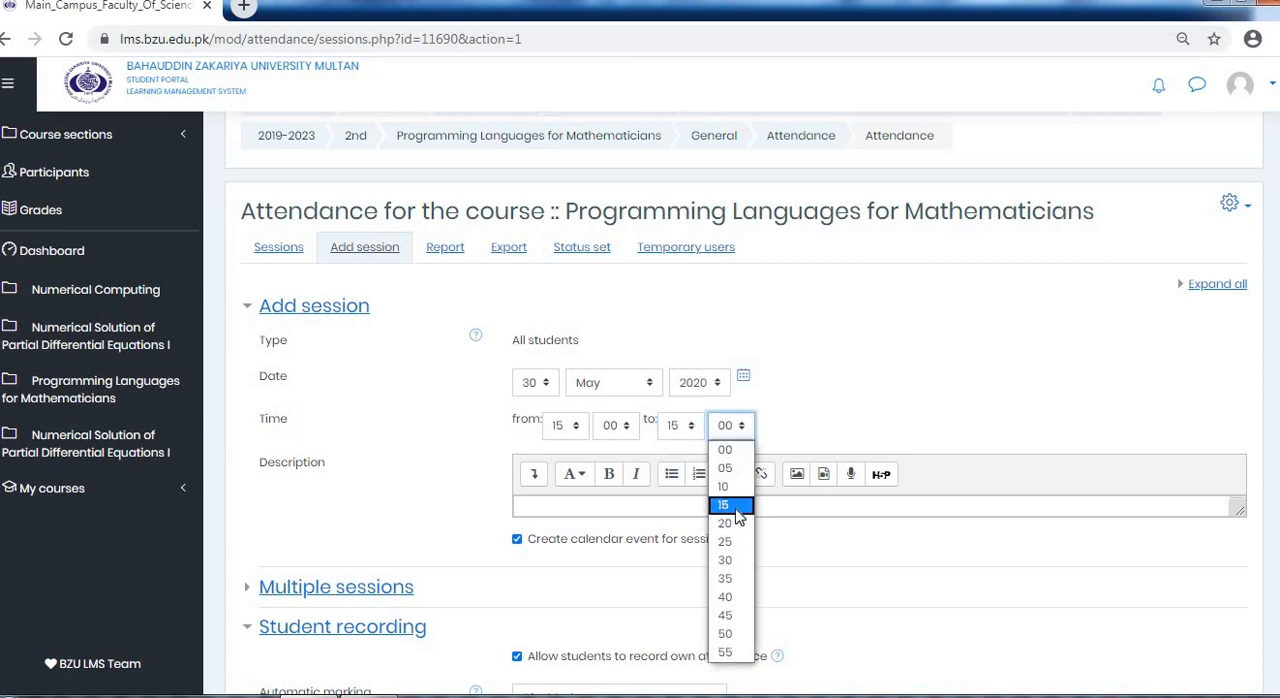
pyautogui.click(730, 485)
pyautogui.click(837, 437)
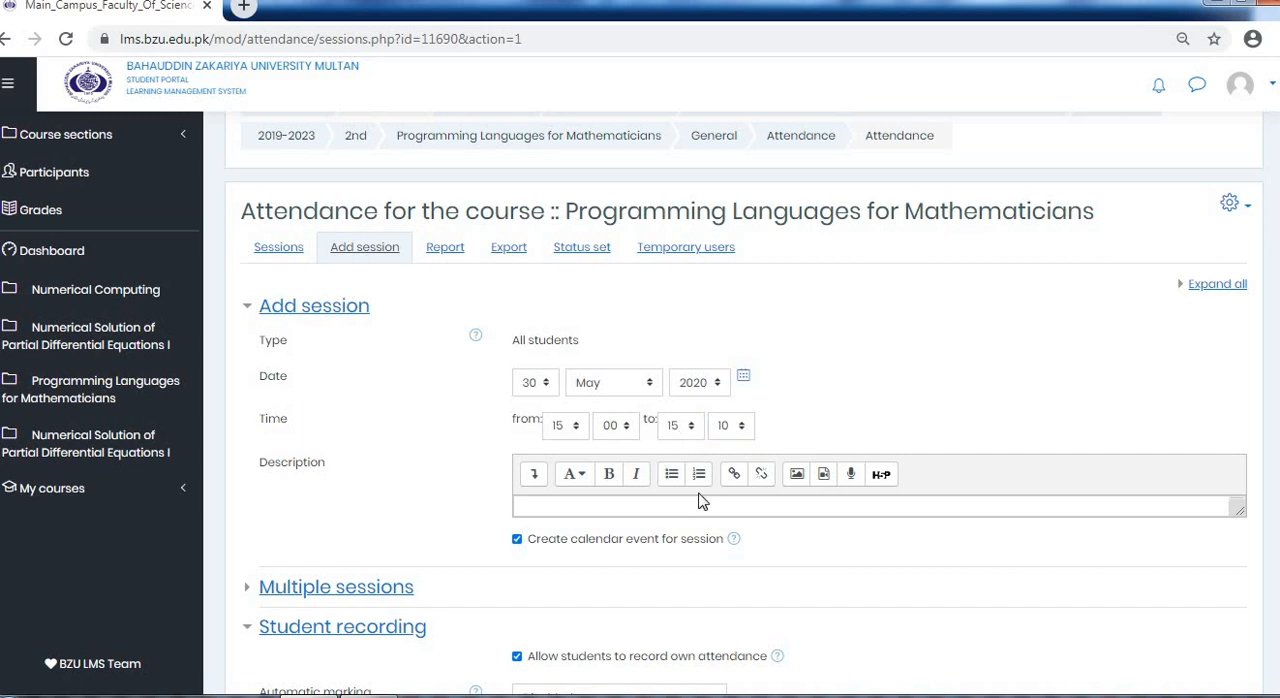
# Keep students allowed to record their own attendance for the session, and set Automatic marking to Yes
pyautogui.scroll(-3, 620, 548)
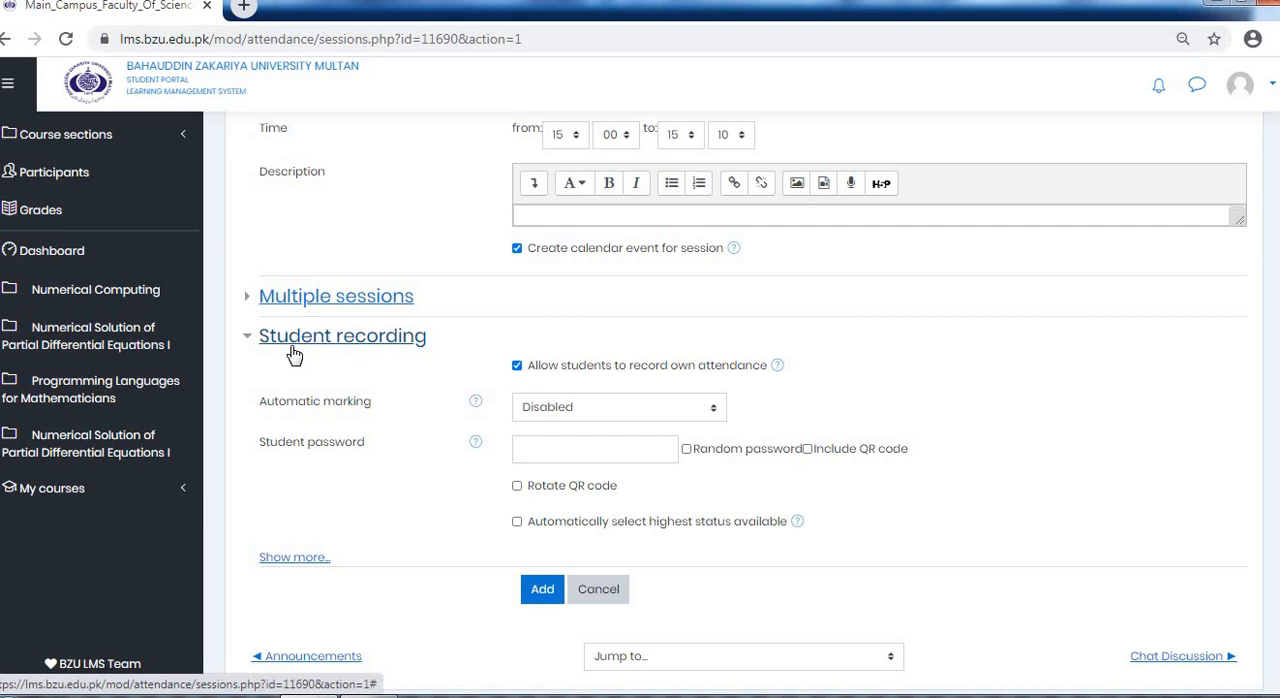
pyautogui.click(517, 366)
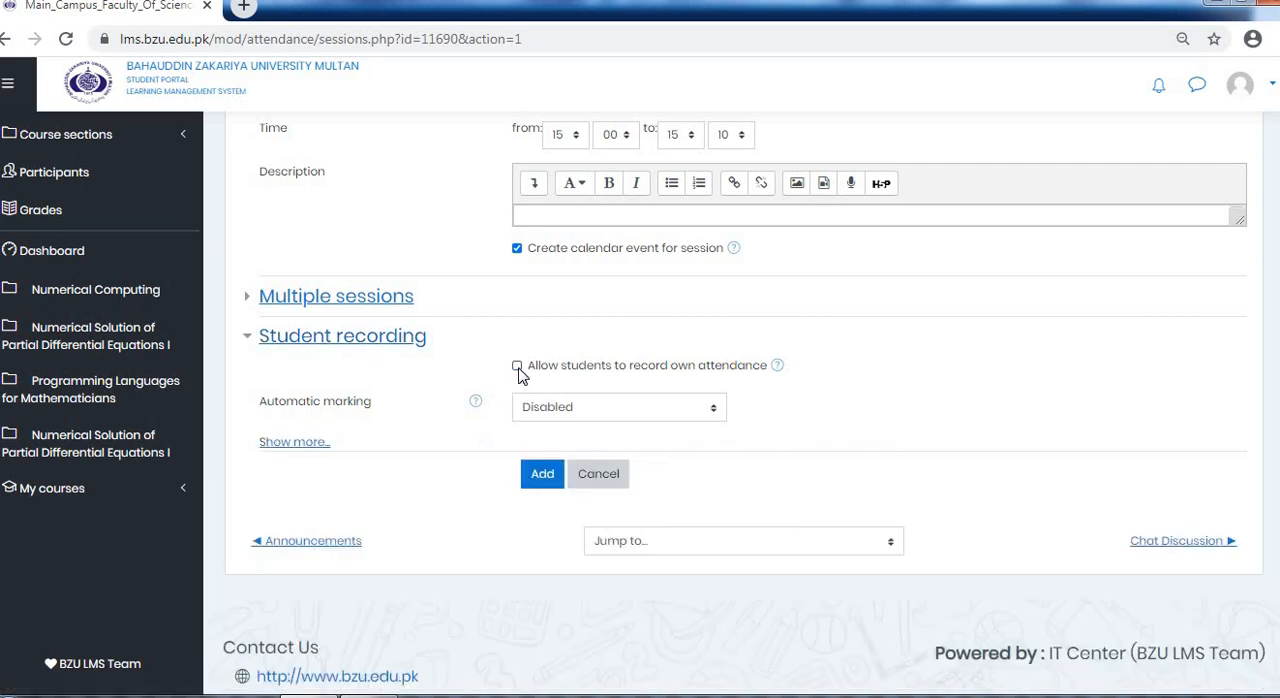
pyautogui.click(517, 366)
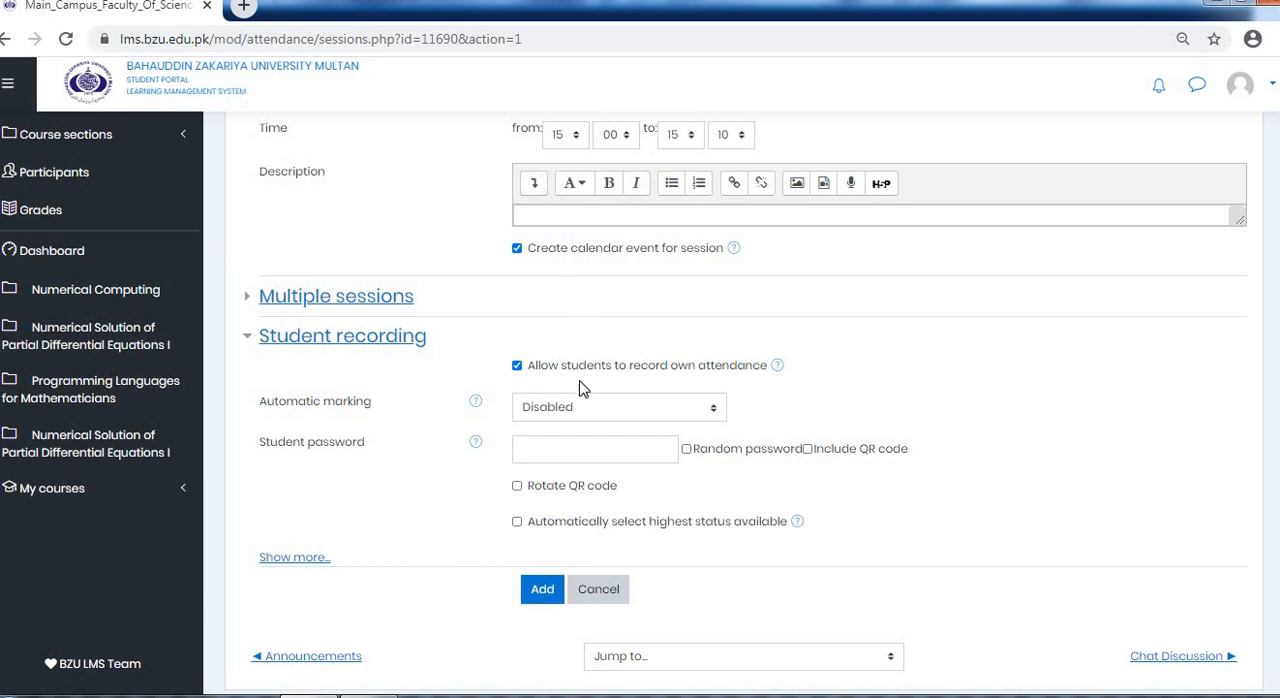
pyautogui.click(586, 417)
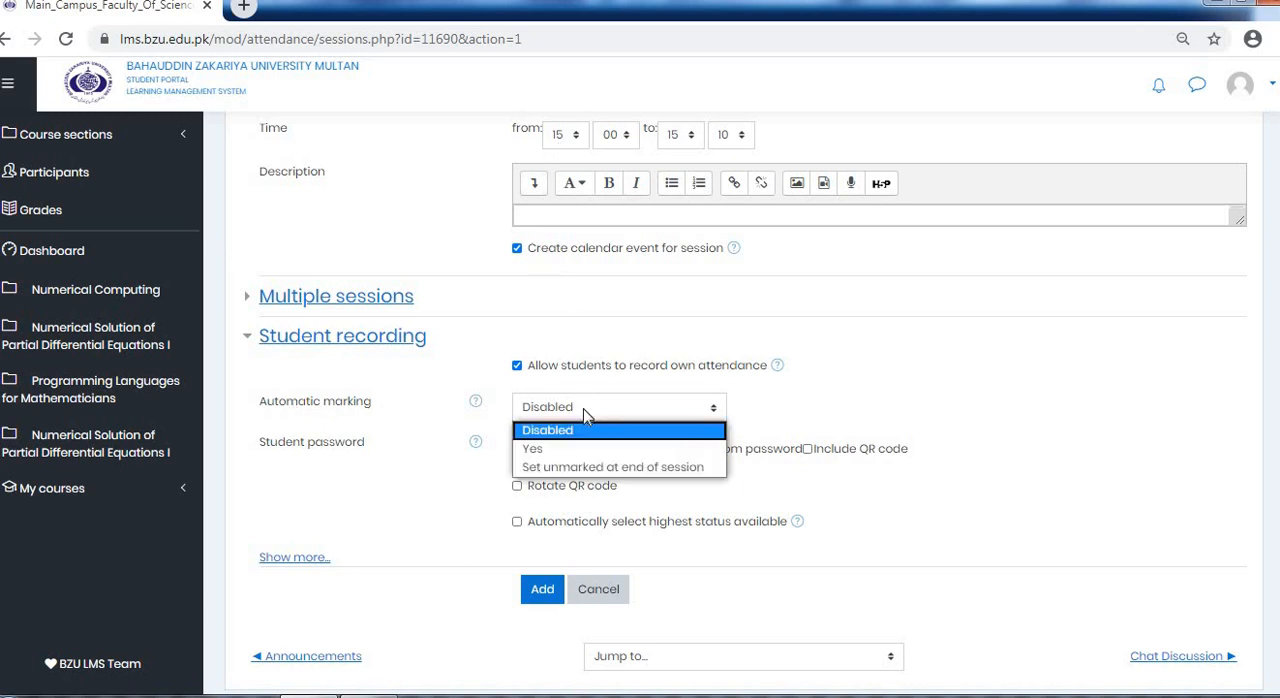
pyautogui.click(563, 449)
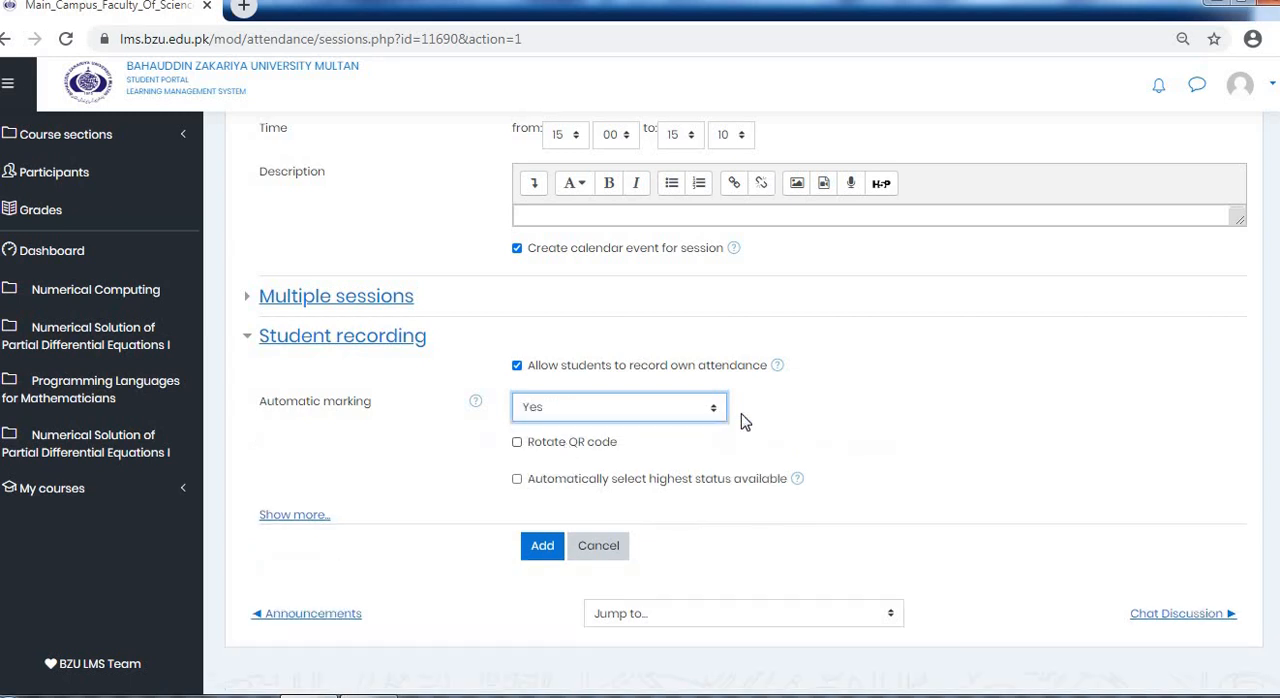
# Show the additional student recording options for the session and keep Prevent students sharing IP address set to Yes
pyautogui.scroll(-2, 703, 443)
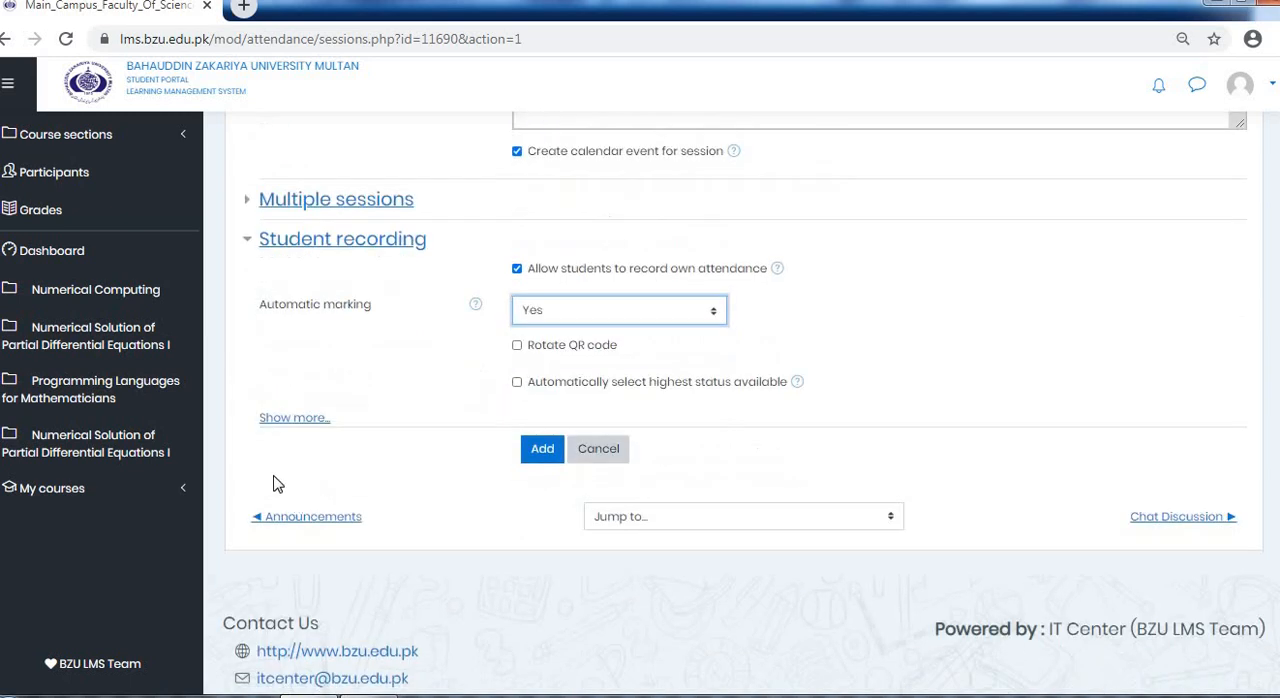
pyautogui.click(306, 421)
pyautogui.click(607, 465)
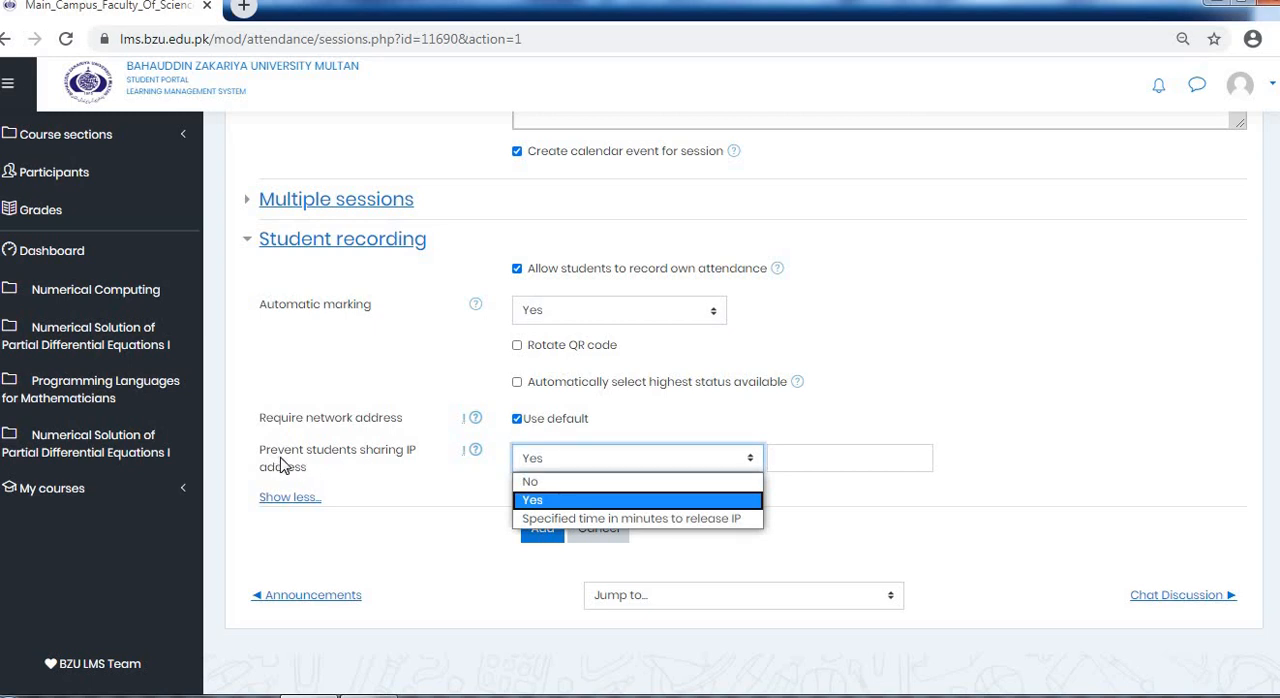
pyautogui.click(630, 464)
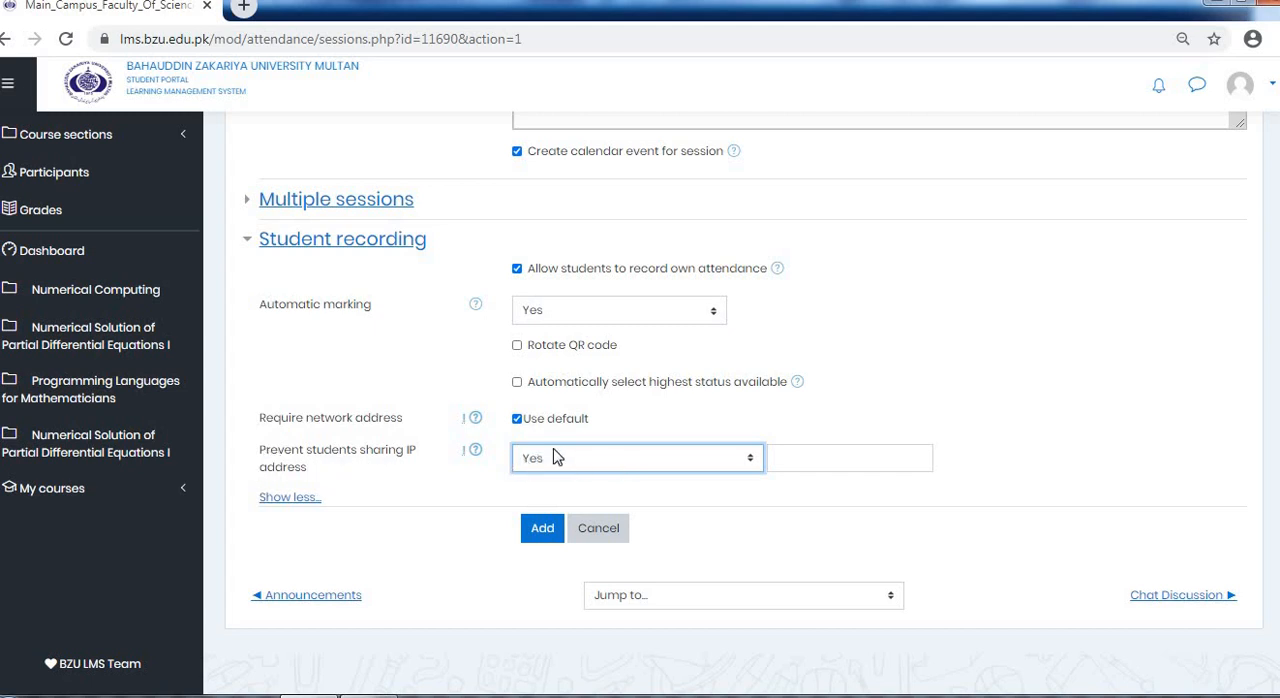
# Recheck the session's date and time, and enter 60 as the minutes value for preventing students from sharing an IP address
pyautogui.click(826, 463)
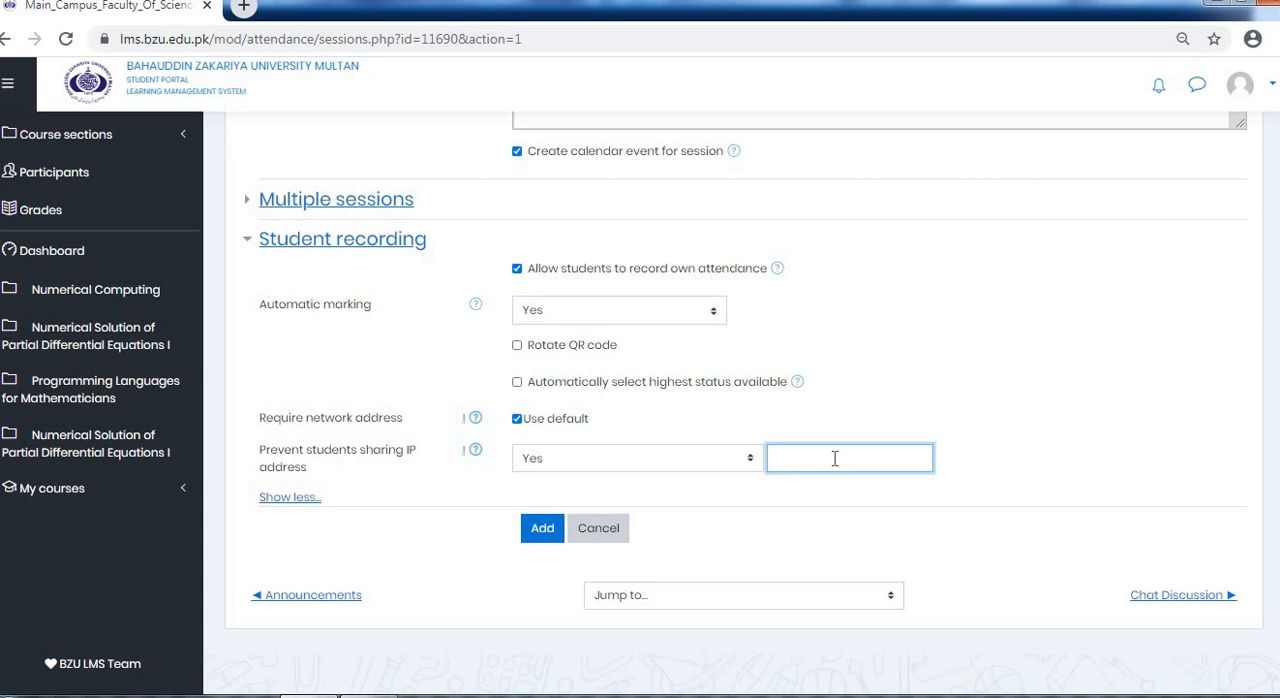
pyautogui.scroll(4, 838, 452)
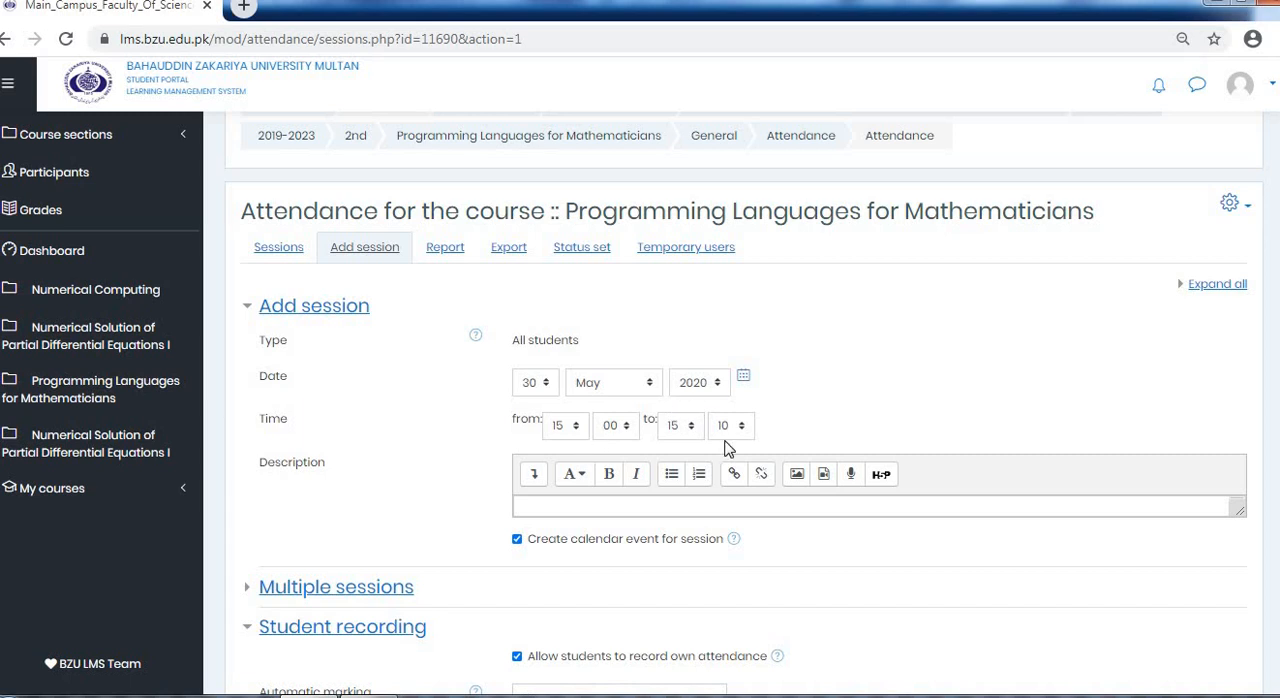
pyautogui.scroll(-1, 715, 430)
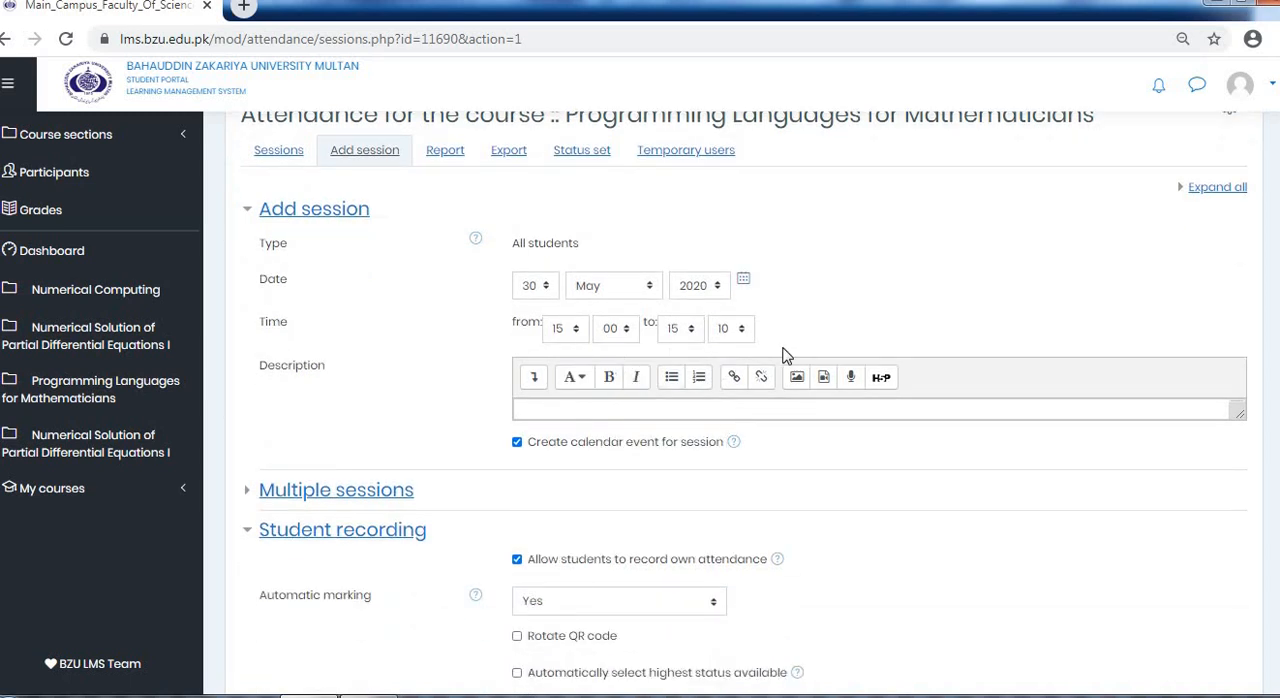
pyautogui.scroll(-3, 800, 435)
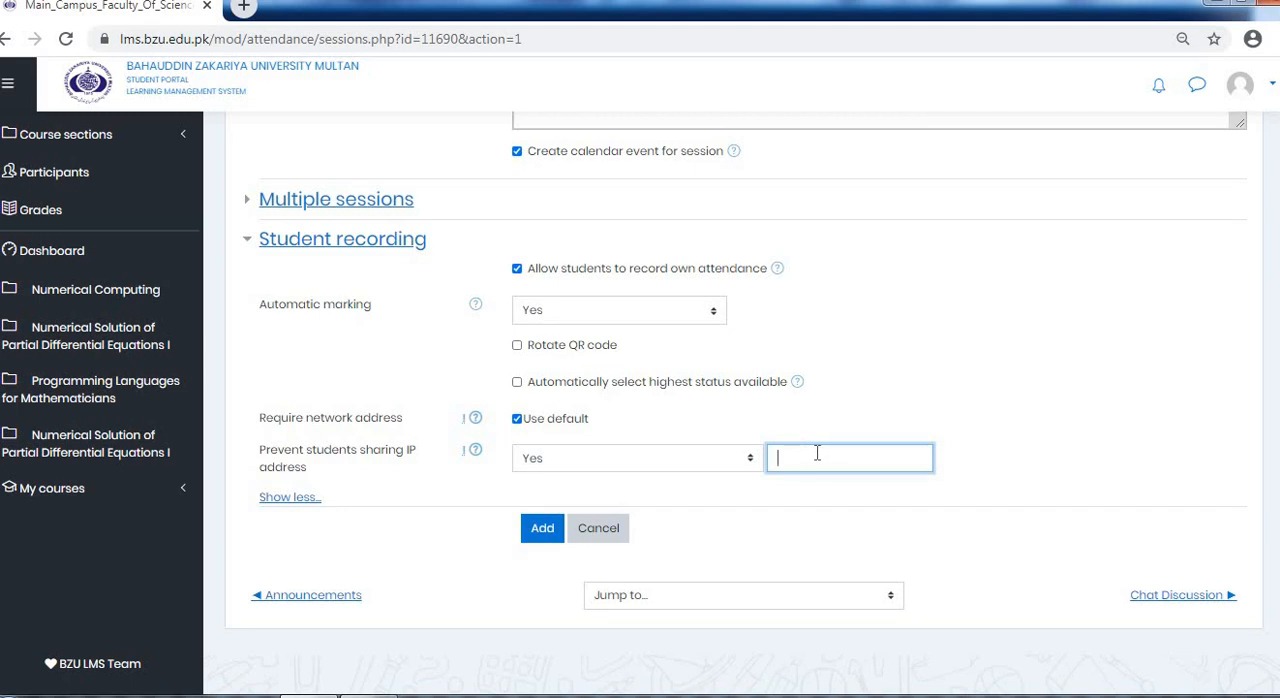
pyautogui.write('60')
# Add the configured attendance session and check its entry in the list of sessions
pyautogui.click(534, 534)
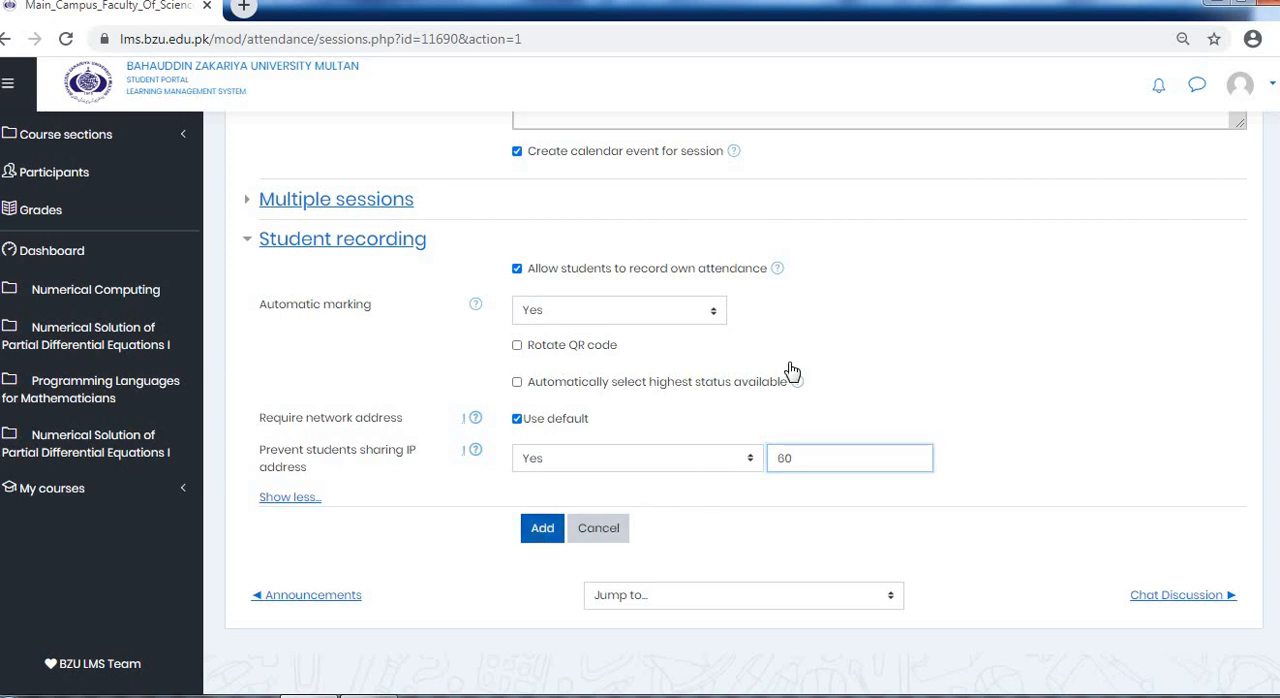
pyautogui.click(543, 530)
pyautogui.scroll(3, 686, 423)
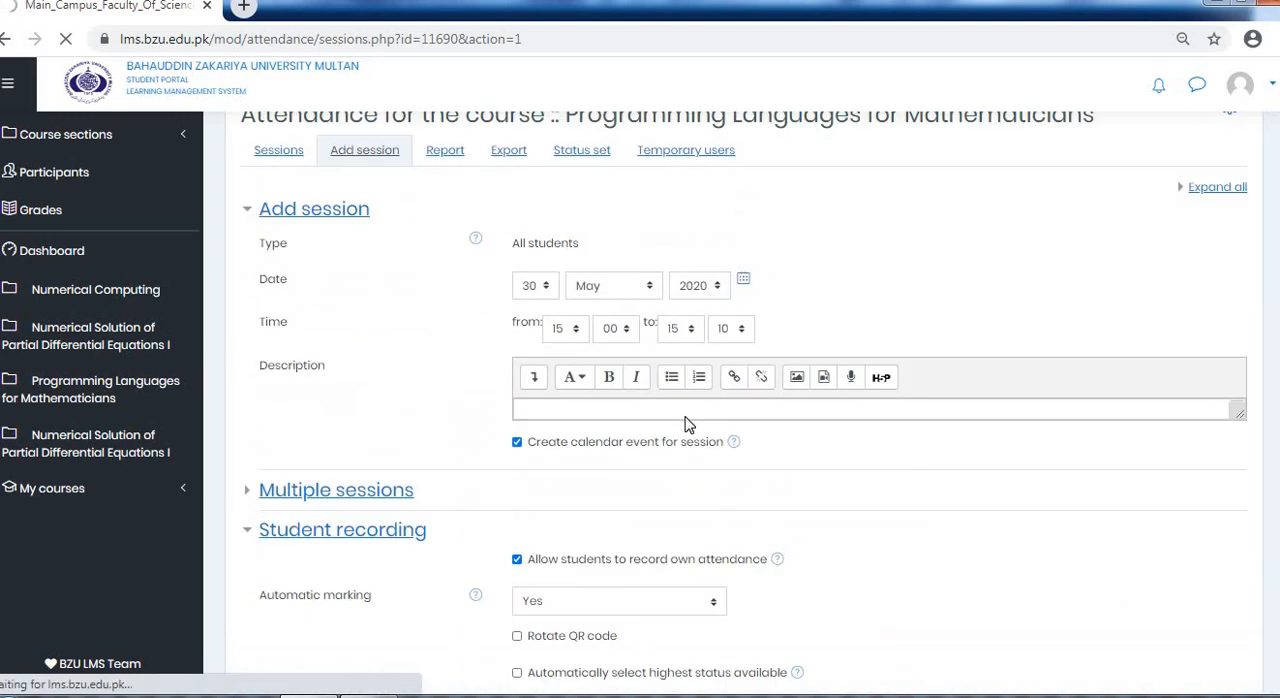
pyautogui.scroll(-3, 686, 417)
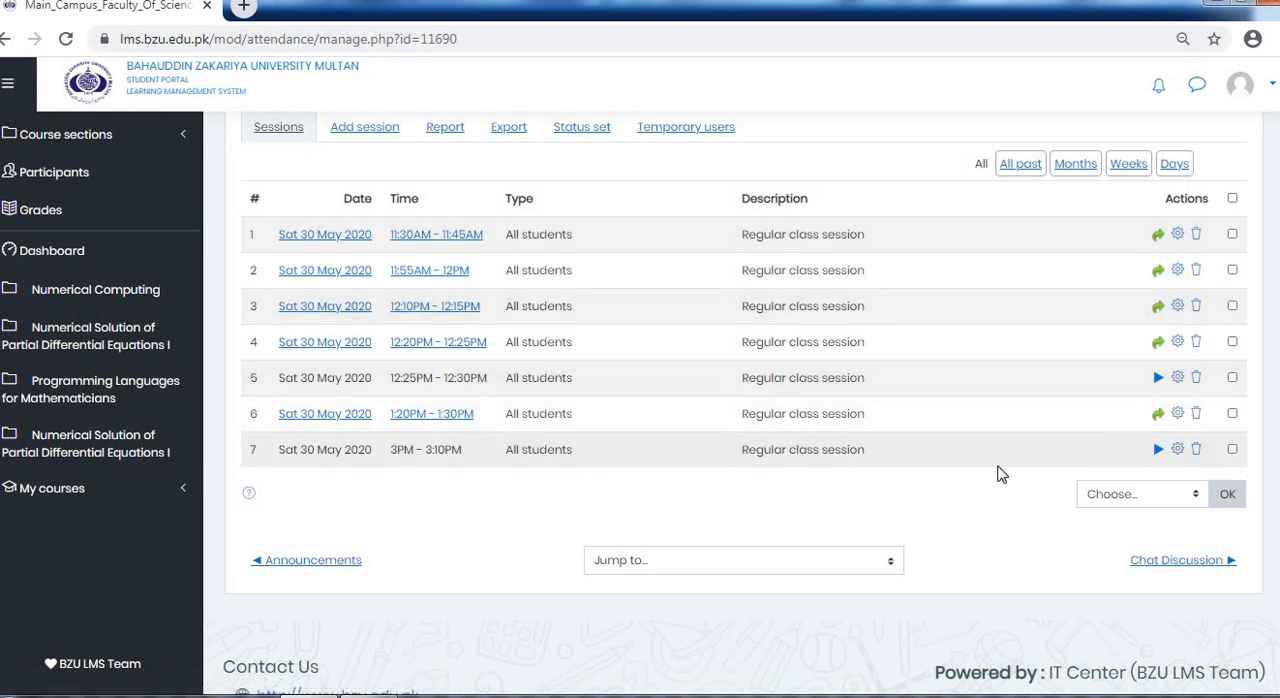
pyautogui.scroll(3, 860, 480)
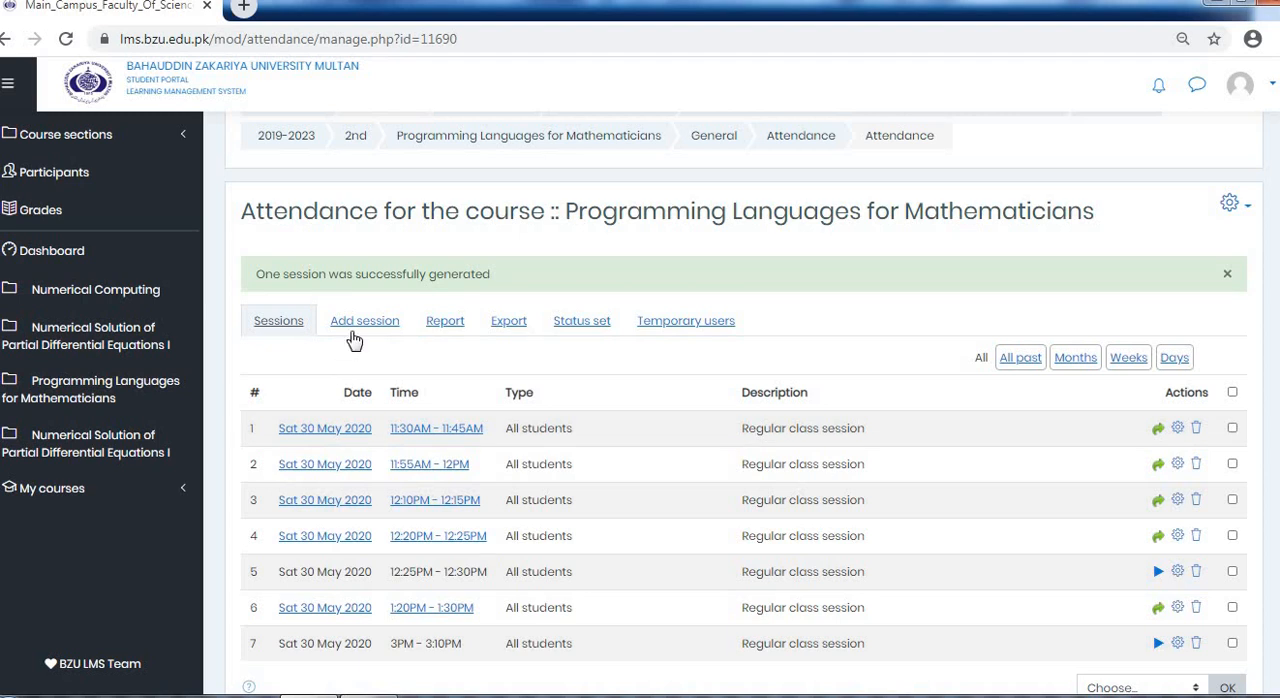
pyautogui.scroll(-1, 354, 341)
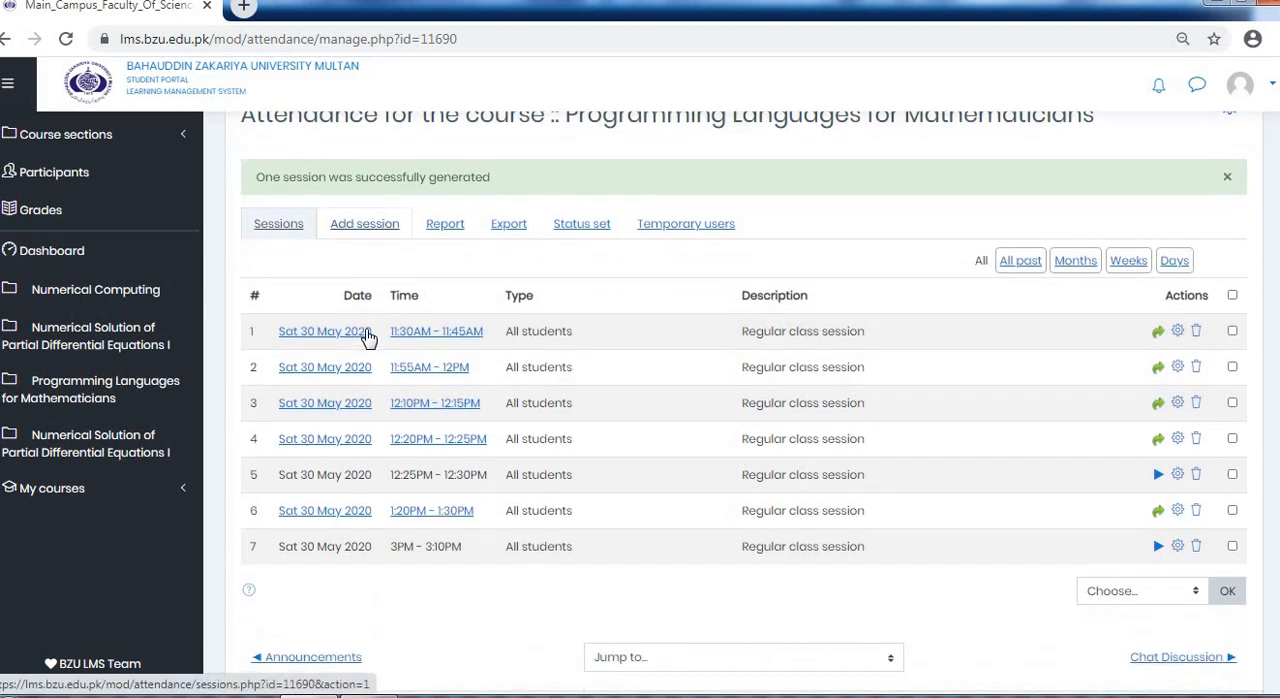
# Open the attendance report and look through the students' marks for each session down to the summary row
pyautogui.click(436, 232)
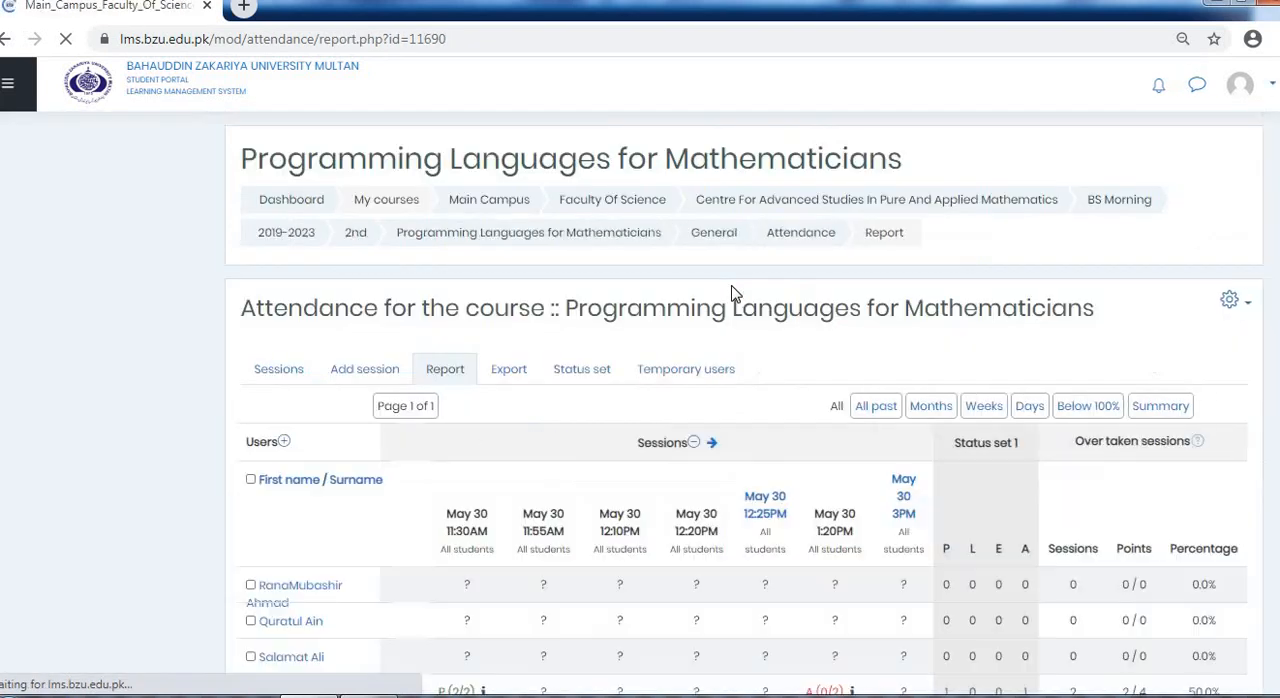
pyautogui.scroll(-2, 734, 294)
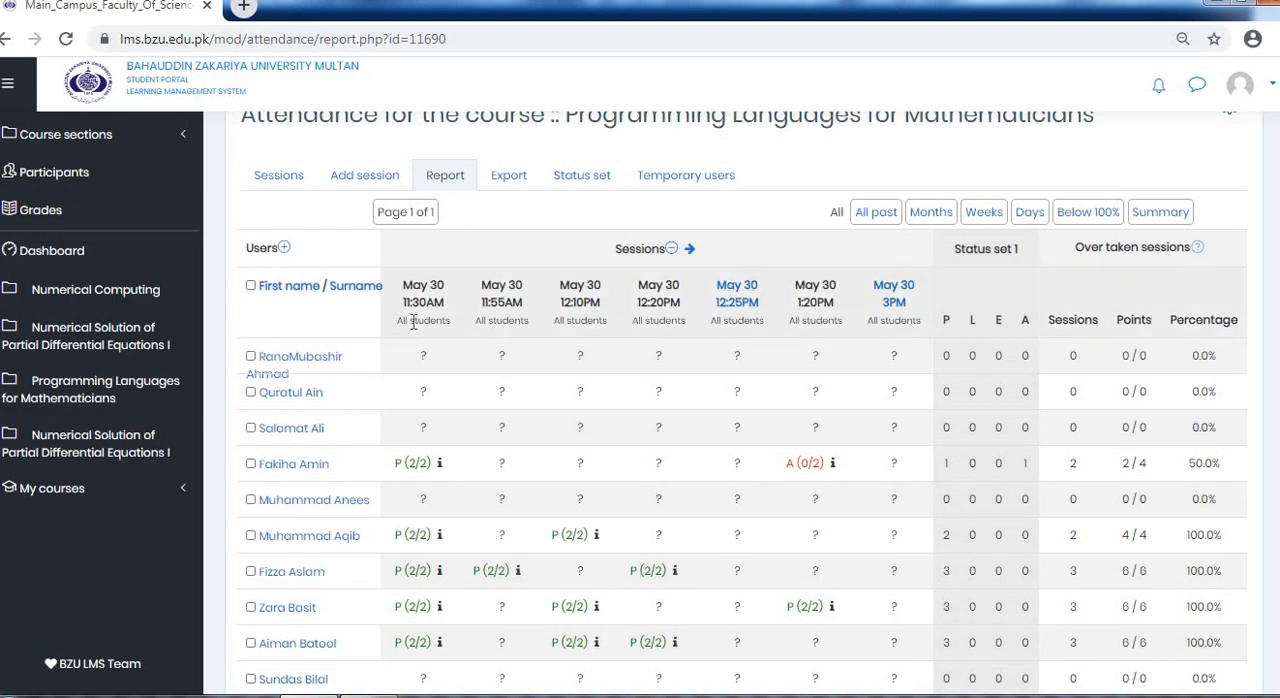
pyautogui.scroll(-1, 309, 311)
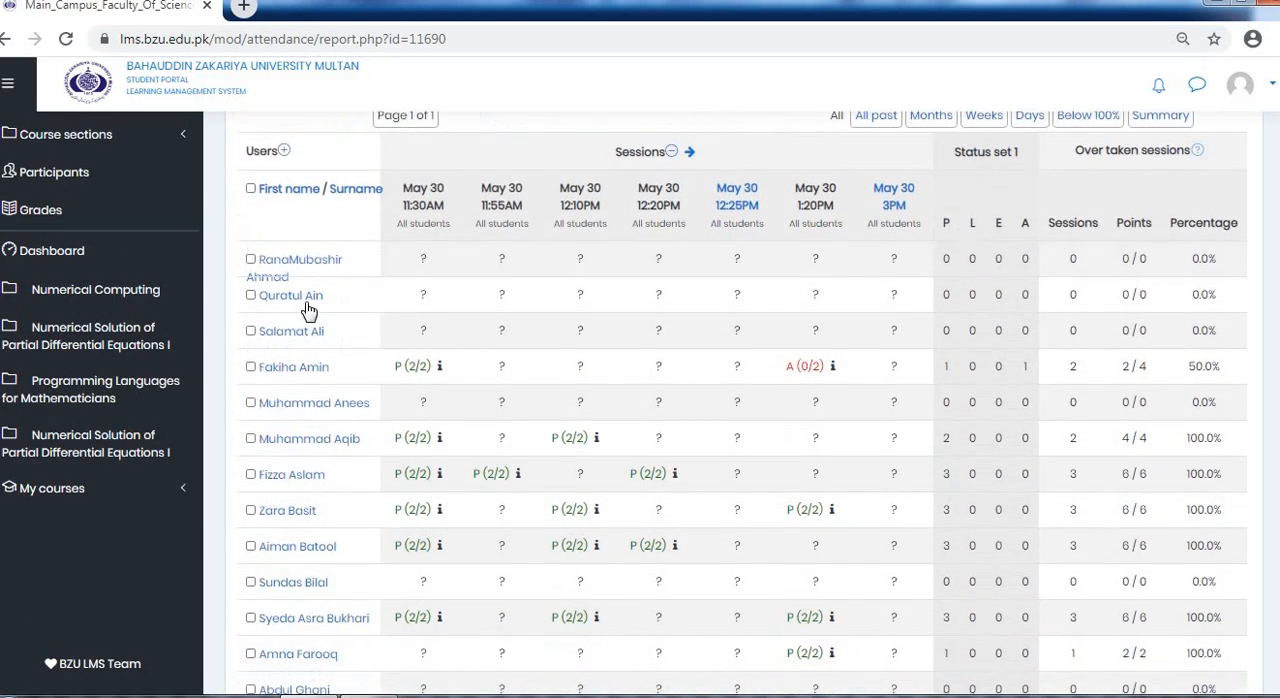
pyautogui.scroll(-6, 309, 340)
pyautogui.scroll(2, 309, 390)
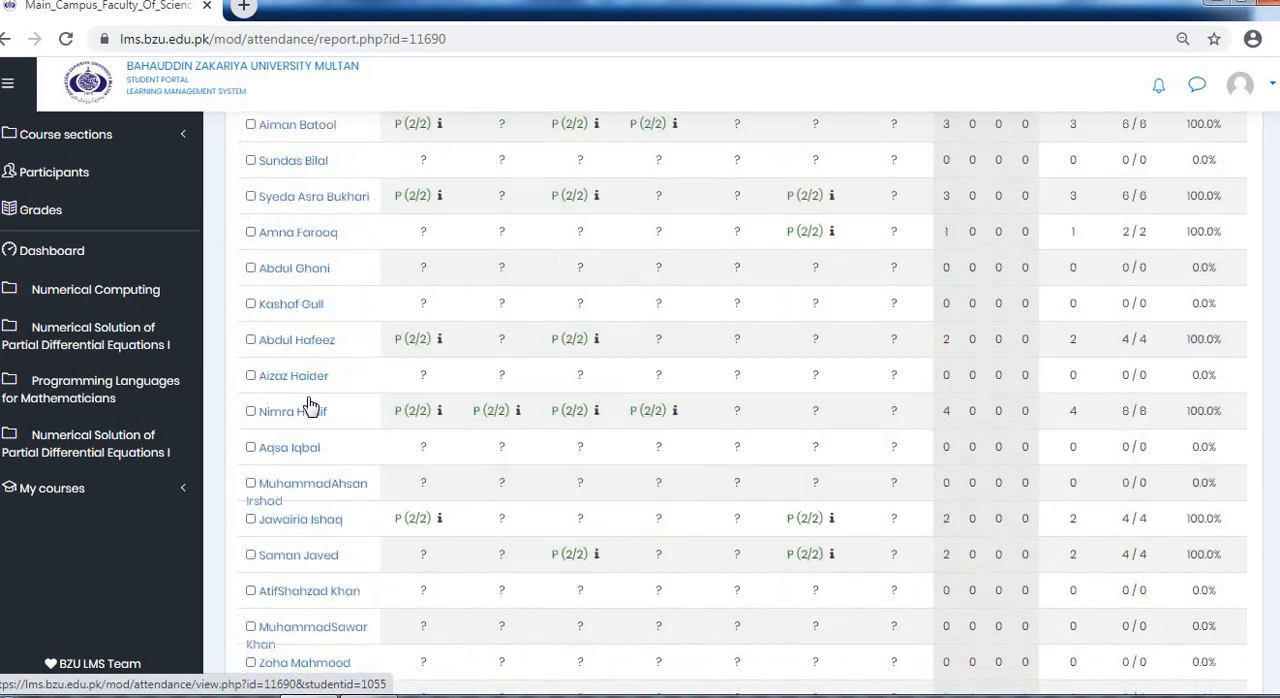
pyautogui.scroll(6, 309, 405)
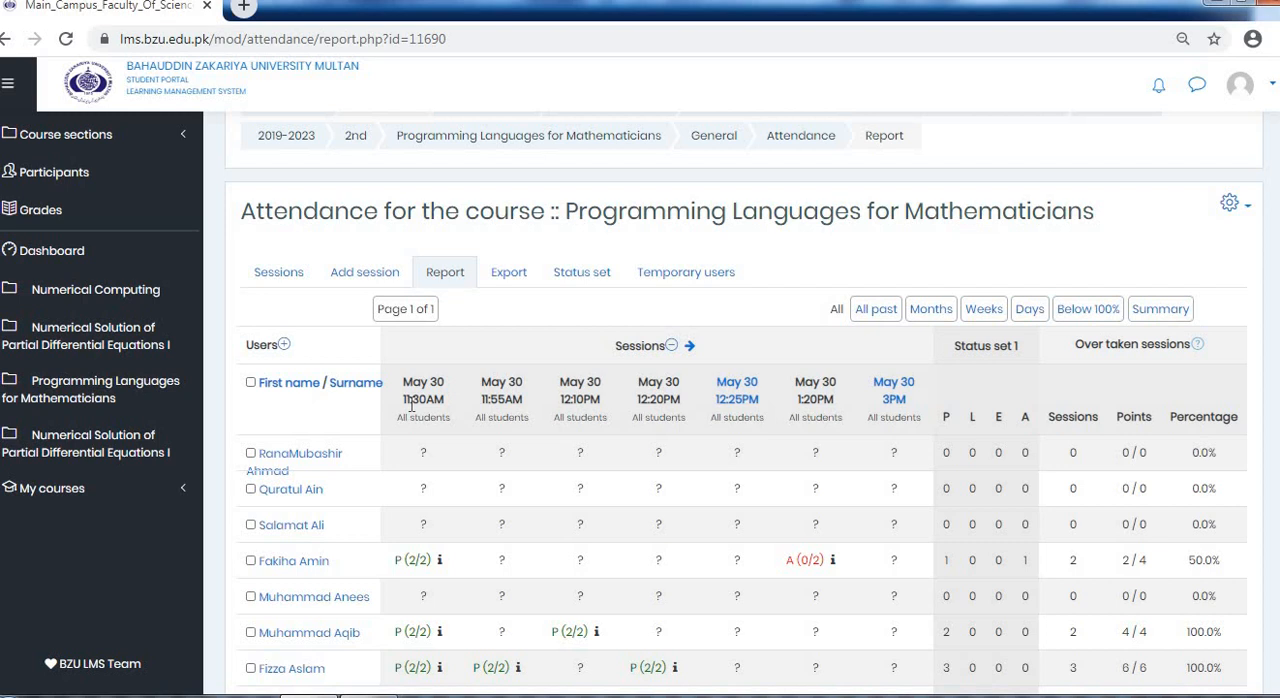
pyautogui.scroll(-2, 440, 400)
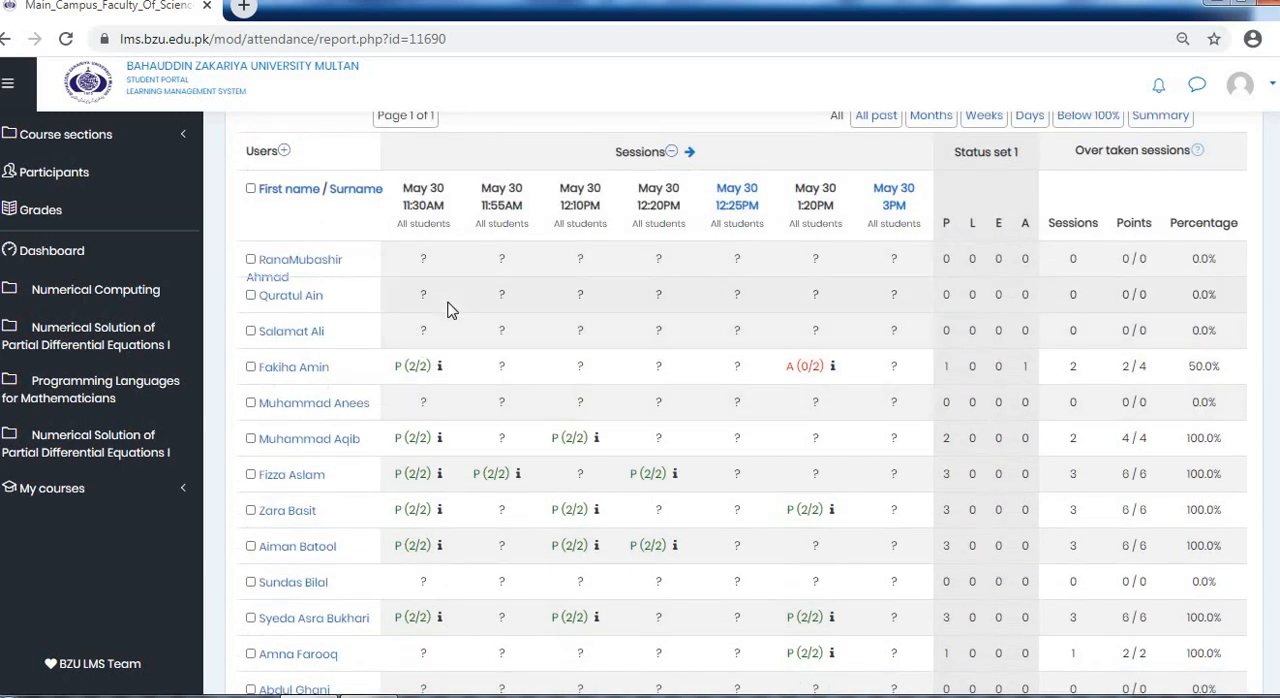
pyautogui.scroll(-3, 423, 331)
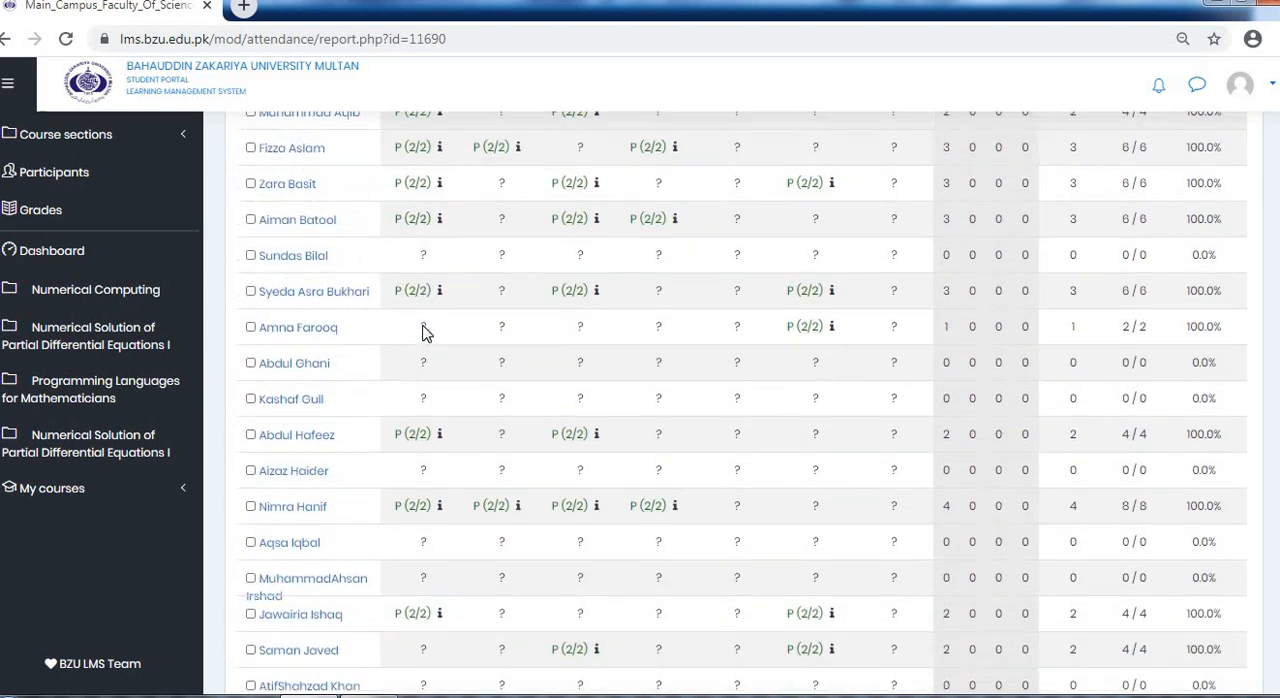
pyautogui.scroll(-12, 423, 331)
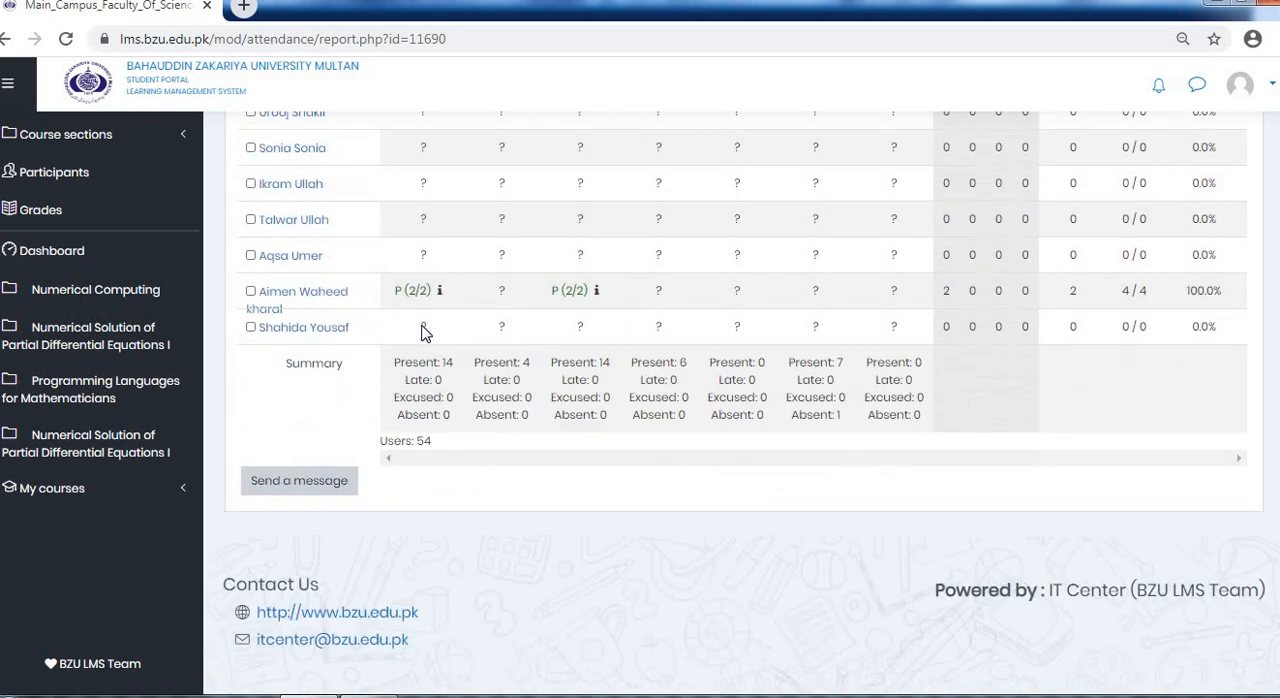
pyautogui.scroll(10, 423, 331)
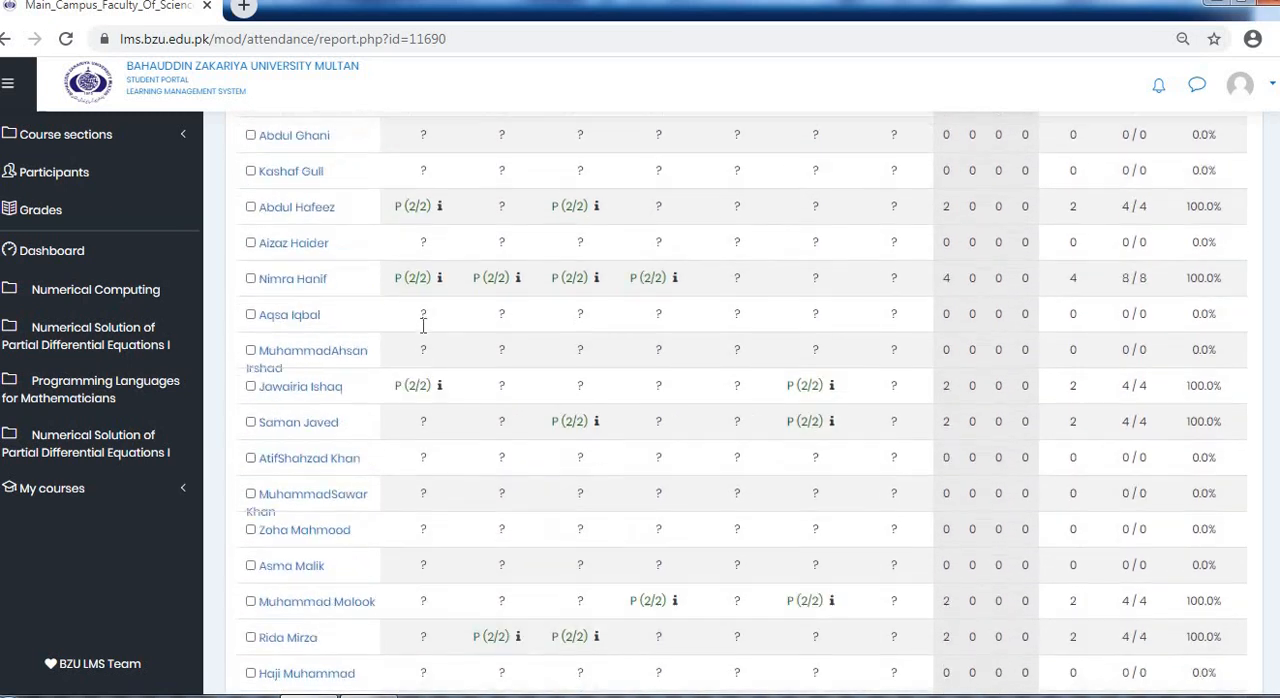
pyautogui.scroll(4, 423, 325)
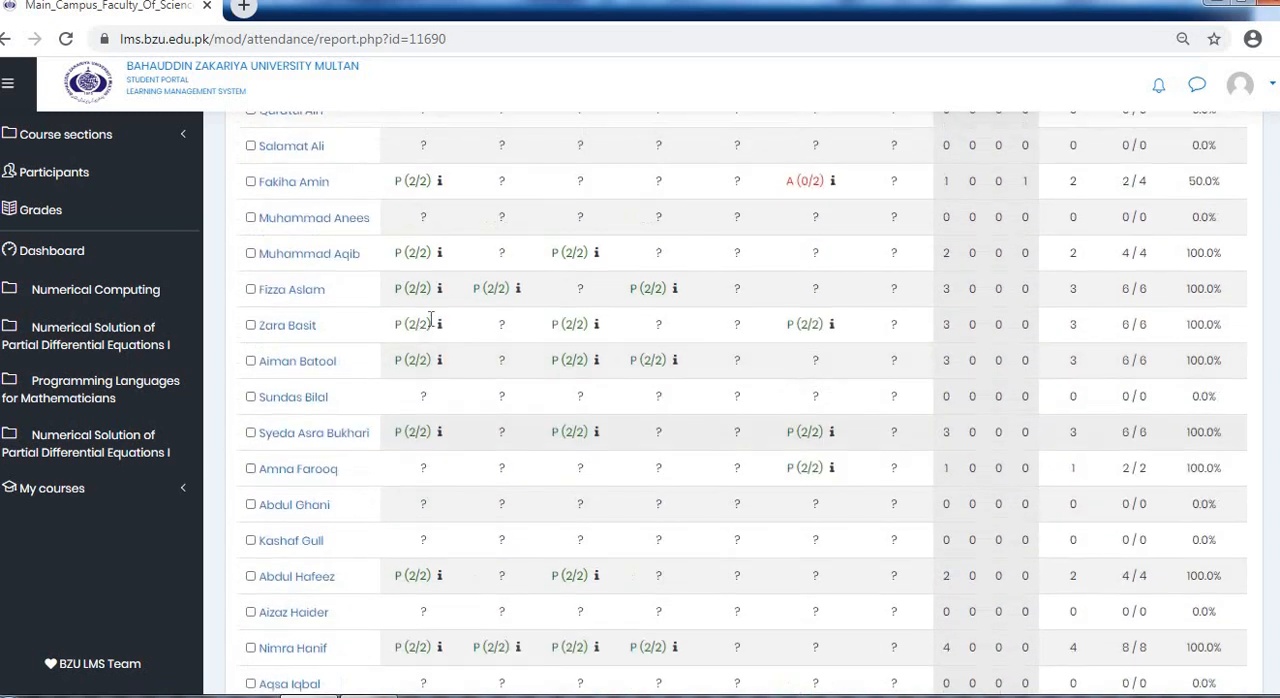
pyautogui.scroll(2, 430, 320)
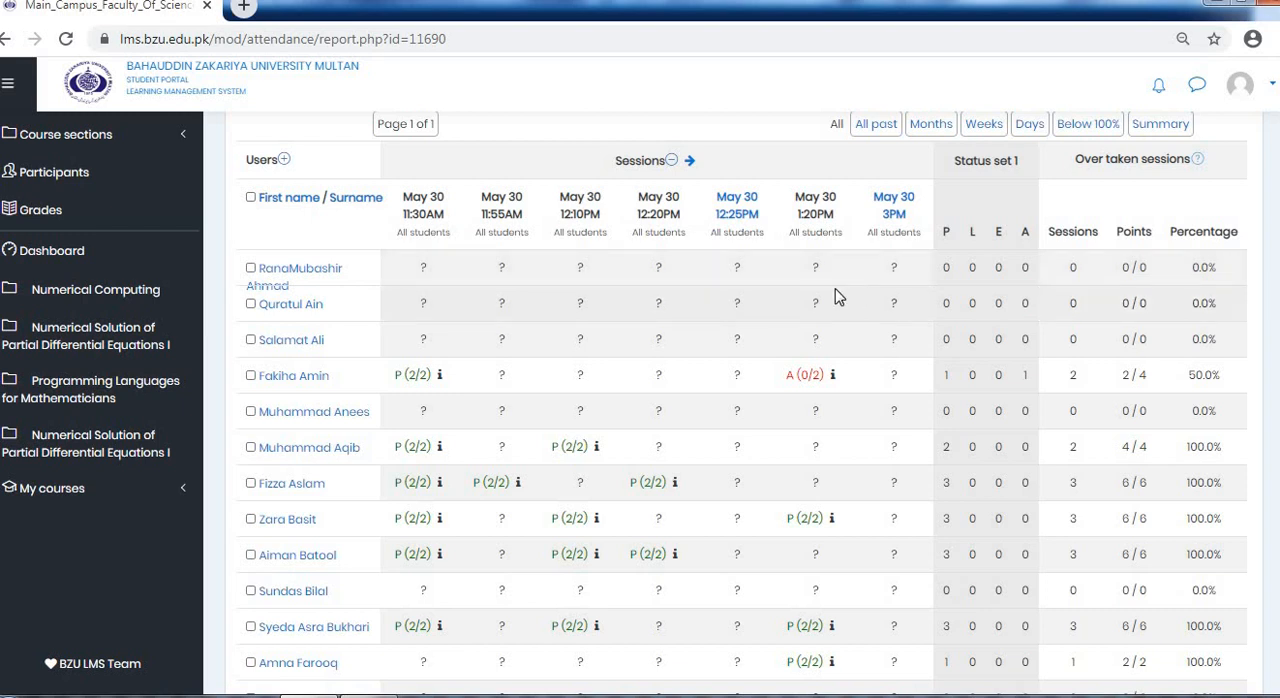
# Examine the students' status counts, taken sessions, points and percentages in the attendance report
pyautogui.scroll(-2, 866, 290)
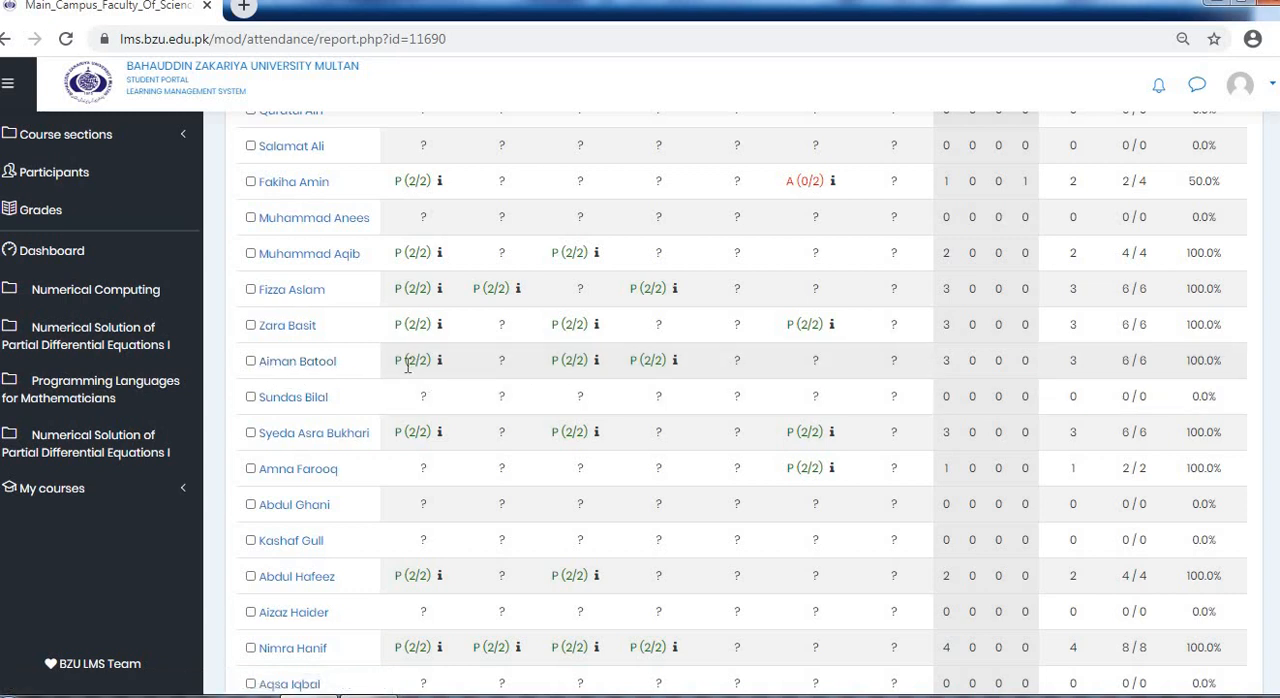
pyautogui.moveTo(673, 362)
pyautogui.scroll(5, 948, 378)
pyautogui.scroll(-5, 948, 378)
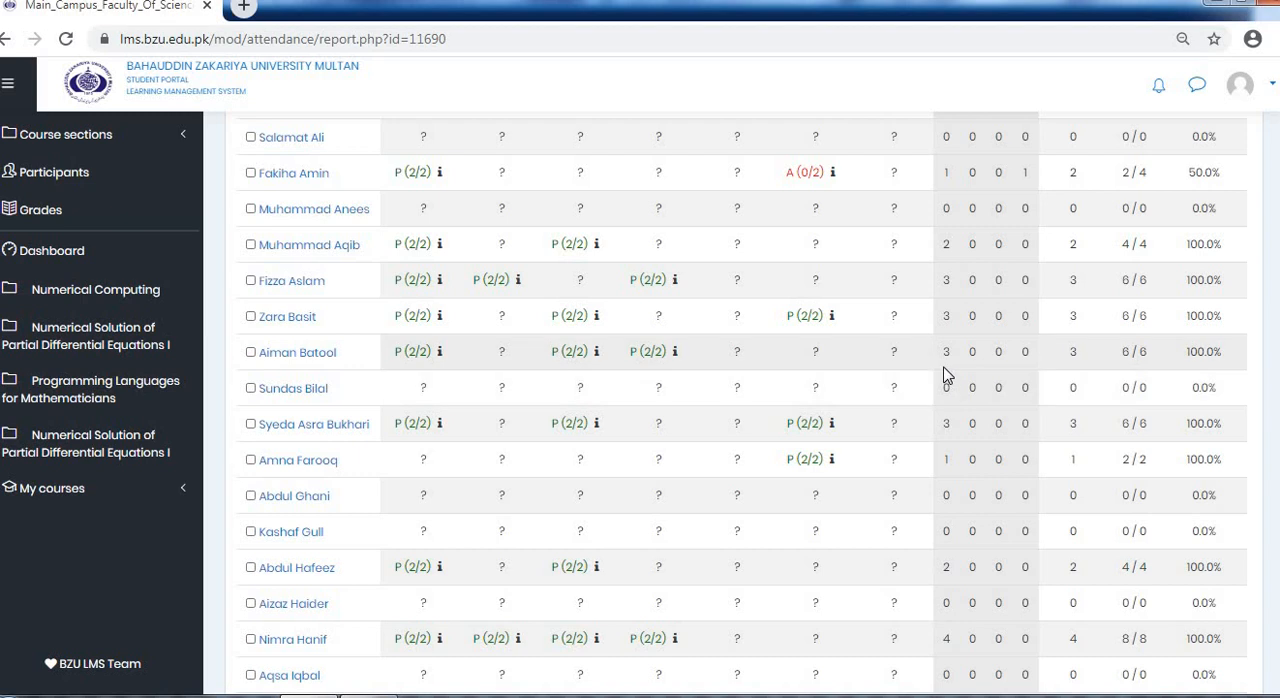
pyautogui.scroll(1, 990, 384)
pyautogui.scroll(2, 997, 385)
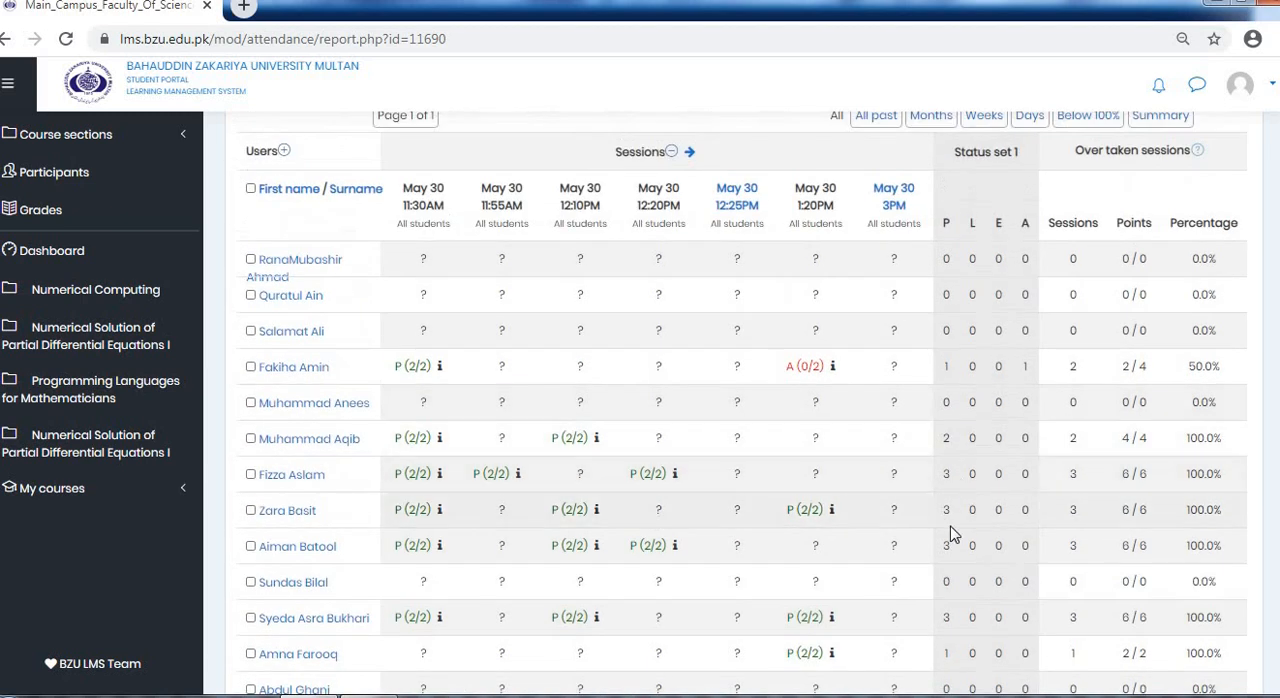
pyautogui.scroll(-3, 985, 360)
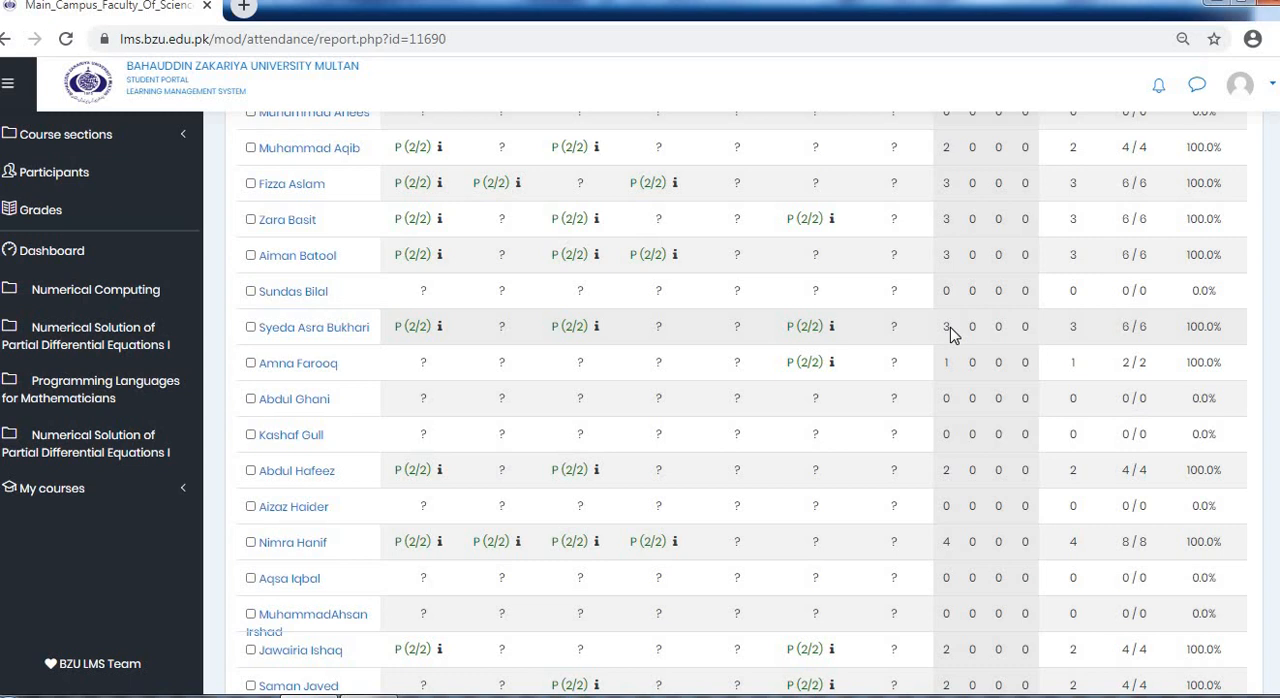
pyautogui.scroll(1, 1138, 343)
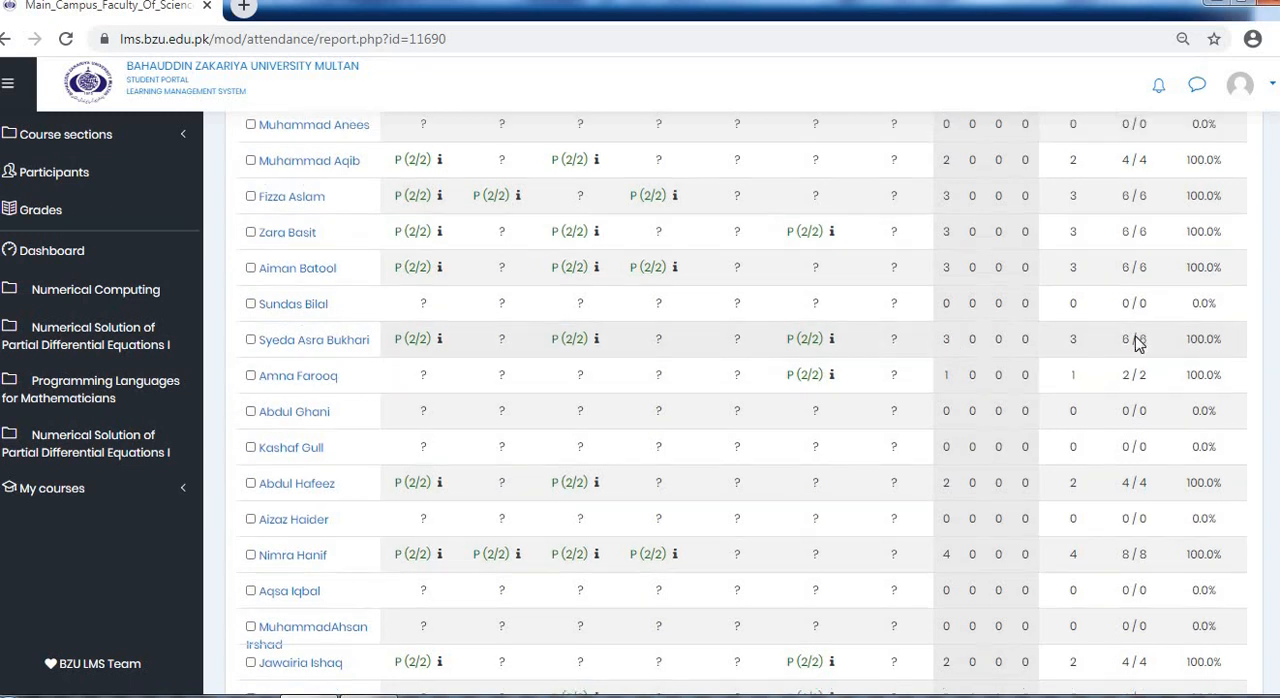
pyautogui.scroll(4, 1136, 338)
pyautogui.scroll(-4, 1117, 372)
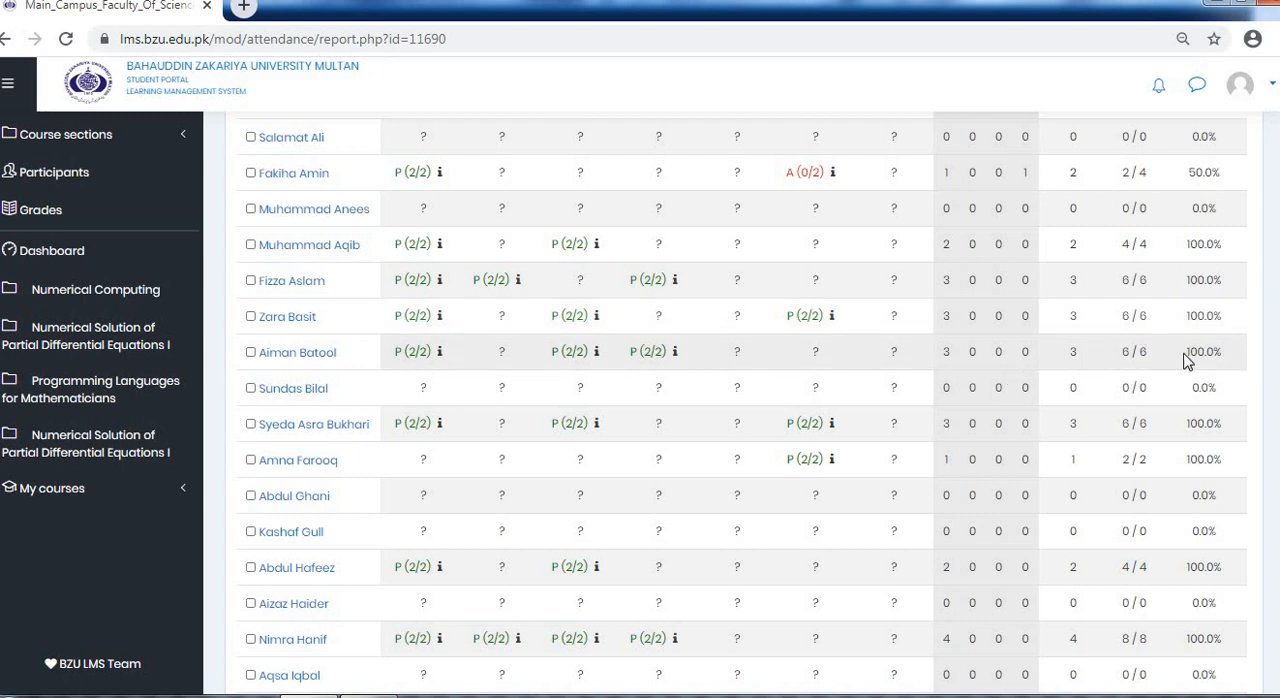
pyautogui.scroll(4, 1190, 370)
pyautogui.scroll(-1, 1205, 450)
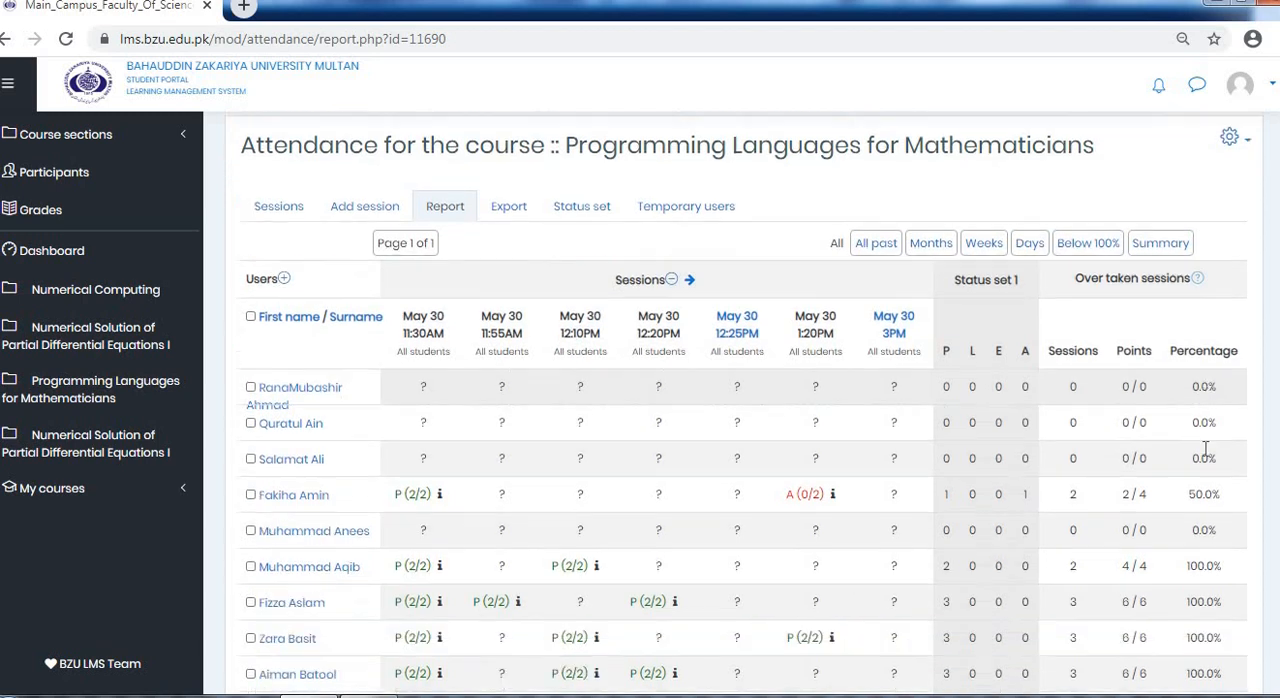
pyautogui.scroll(-4, 1100, 450)
pyautogui.scroll(1, 940, 415)
pyautogui.scroll(-12, 940, 415)
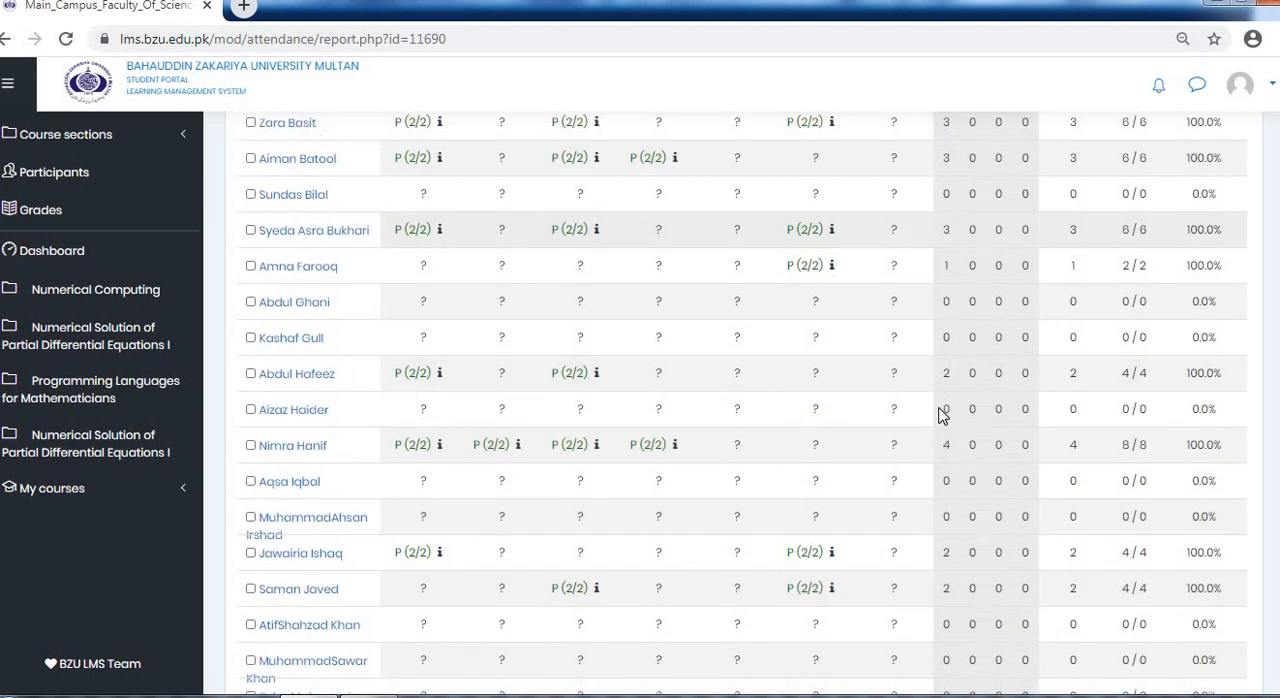
pyautogui.scroll(1, 940, 415)
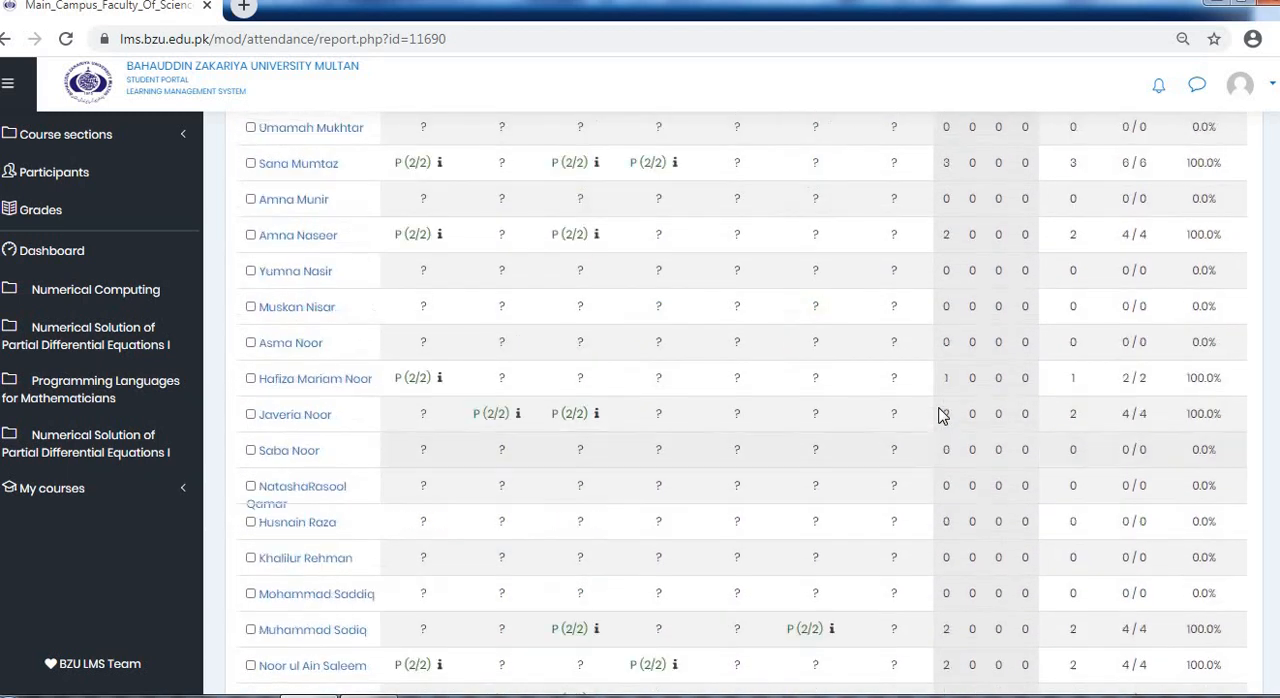
pyautogui.scroll(-7, 940, 415)
# Leave the attendance report and go back to the list of attendance sessions
pyautogui.scroll(6, 940, 415)
pyautogui.scroll(12, 900, 410)
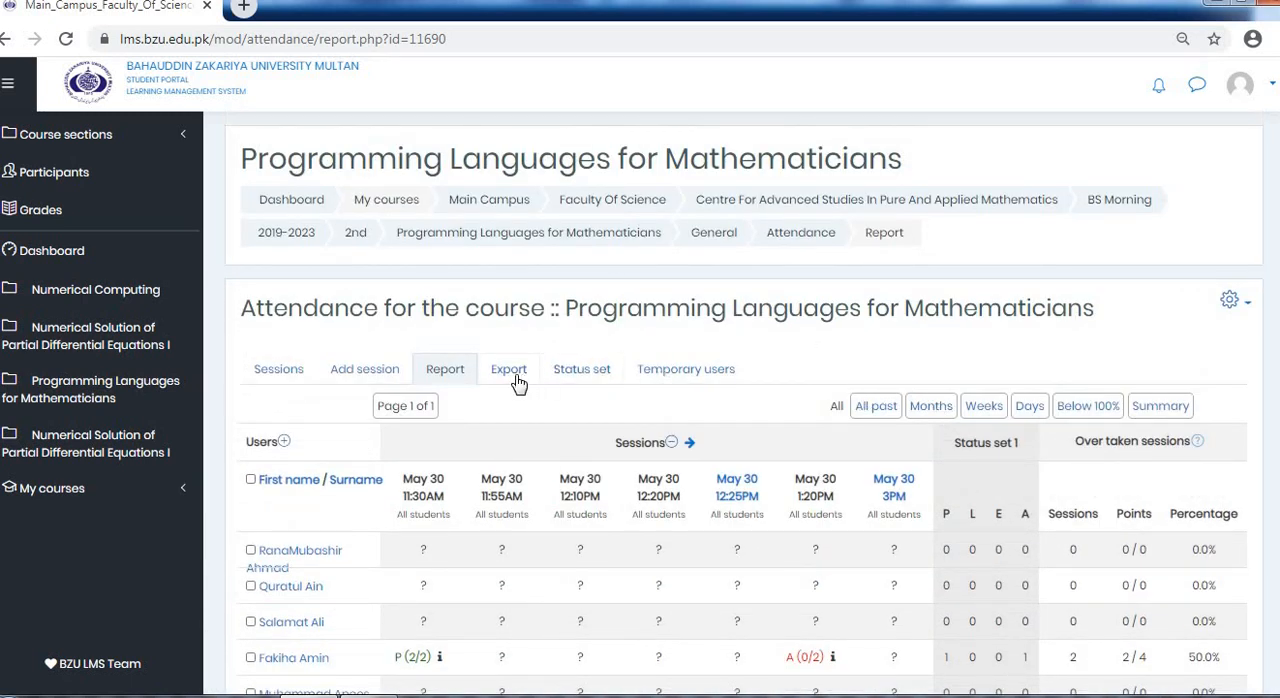
pyautogui.click(362, 378)
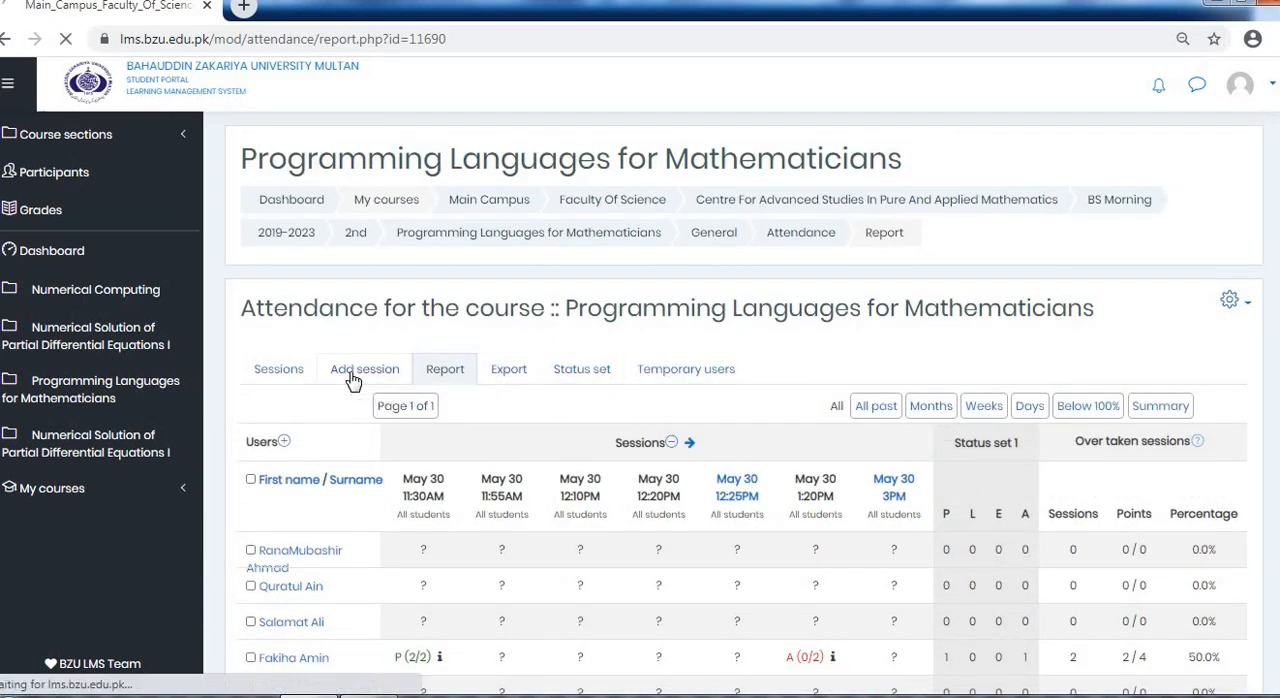
pyautogui.click(284, 381)
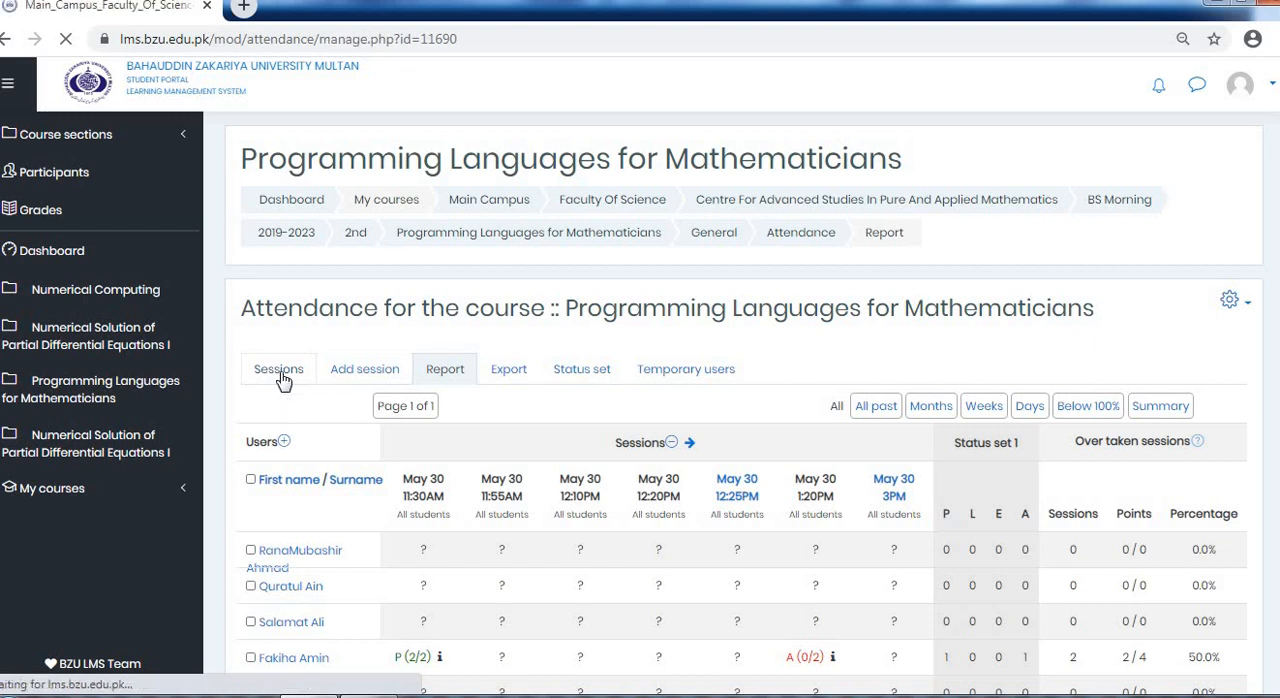
# Look over the list of attendance sessions and reopen the attendance report for the course
pyautogui.scroll(-1, 378, 370)
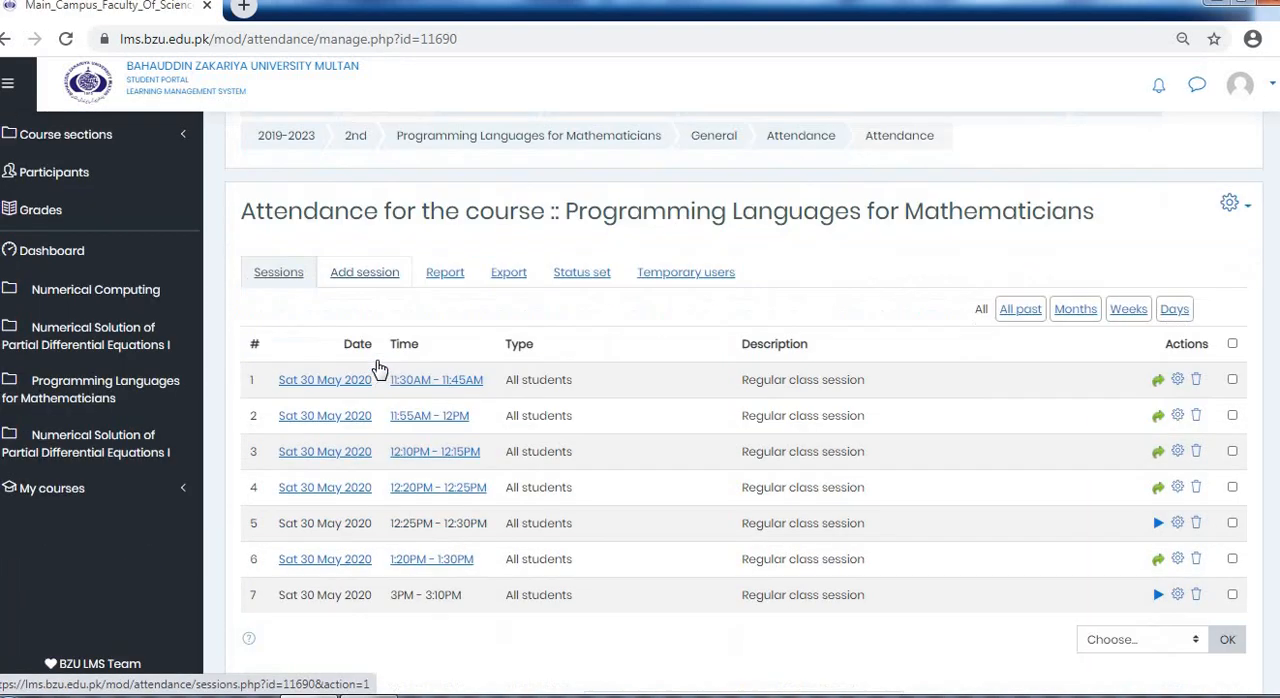
pyautogui.click(360, 274)
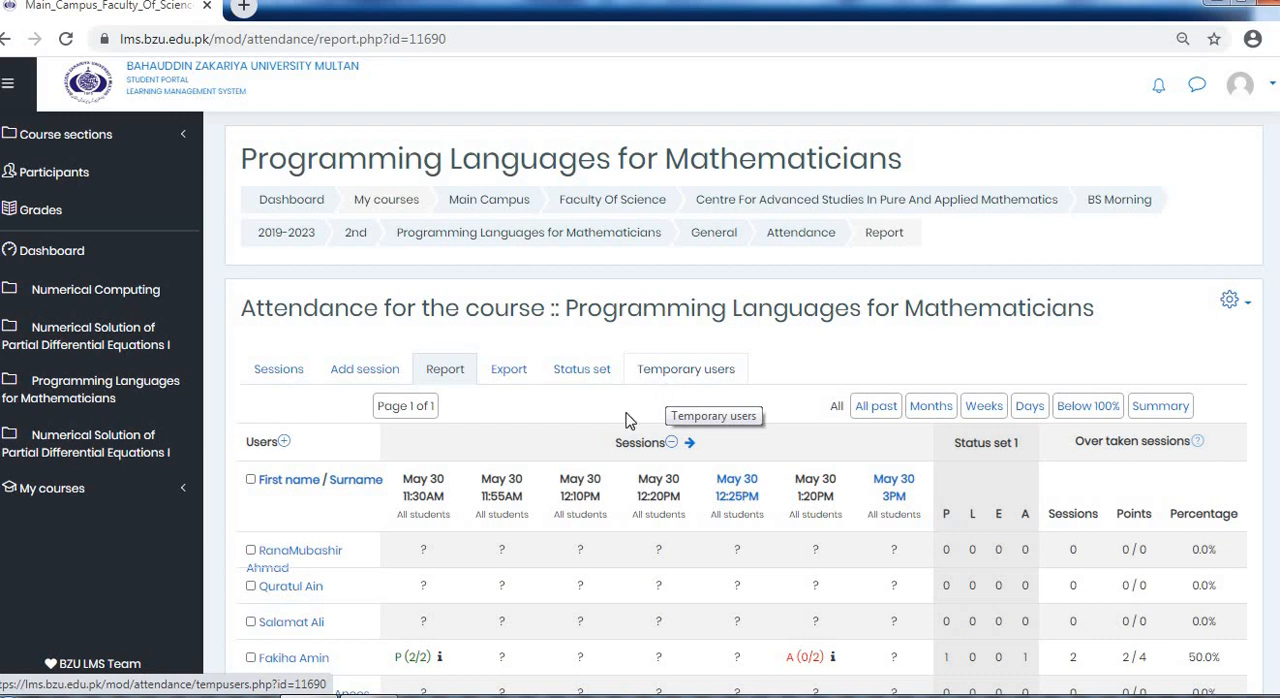
pyautogui.scroll(-4, 591, 510)
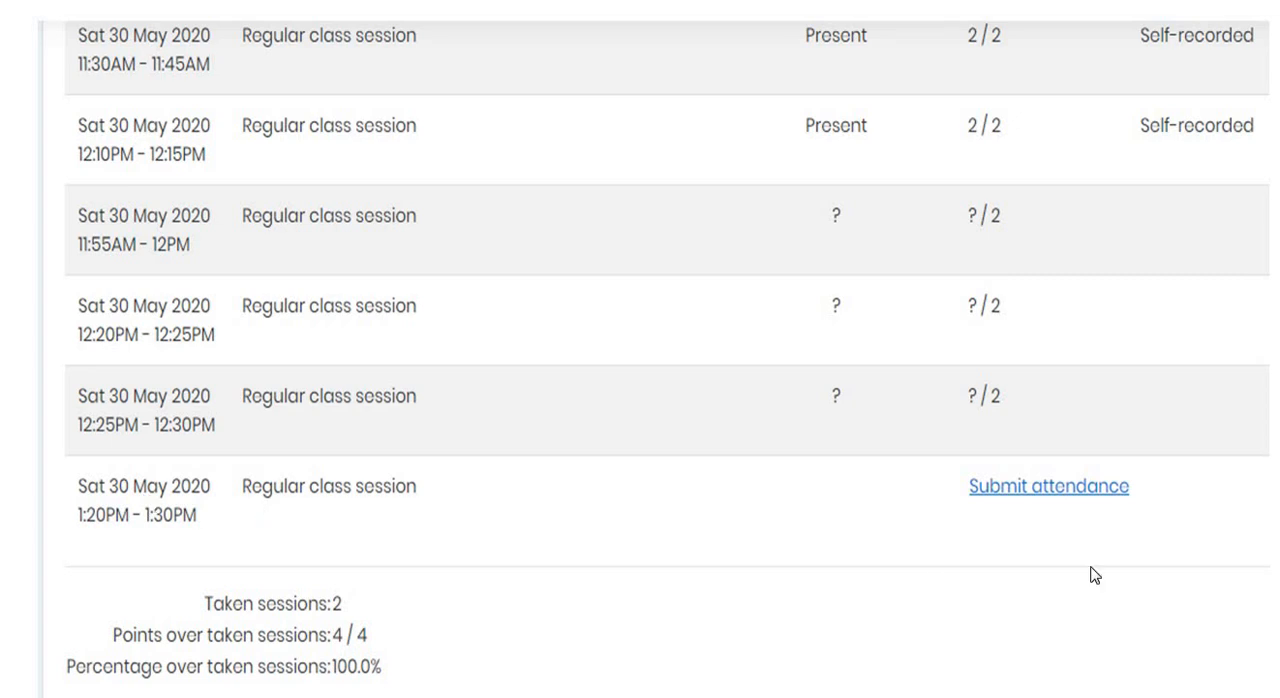
# Start submitting the student's own attendance for the 1:20PM - 1:30PM session on Sat 30 May 2020
pyautogui.click(1050, 487)
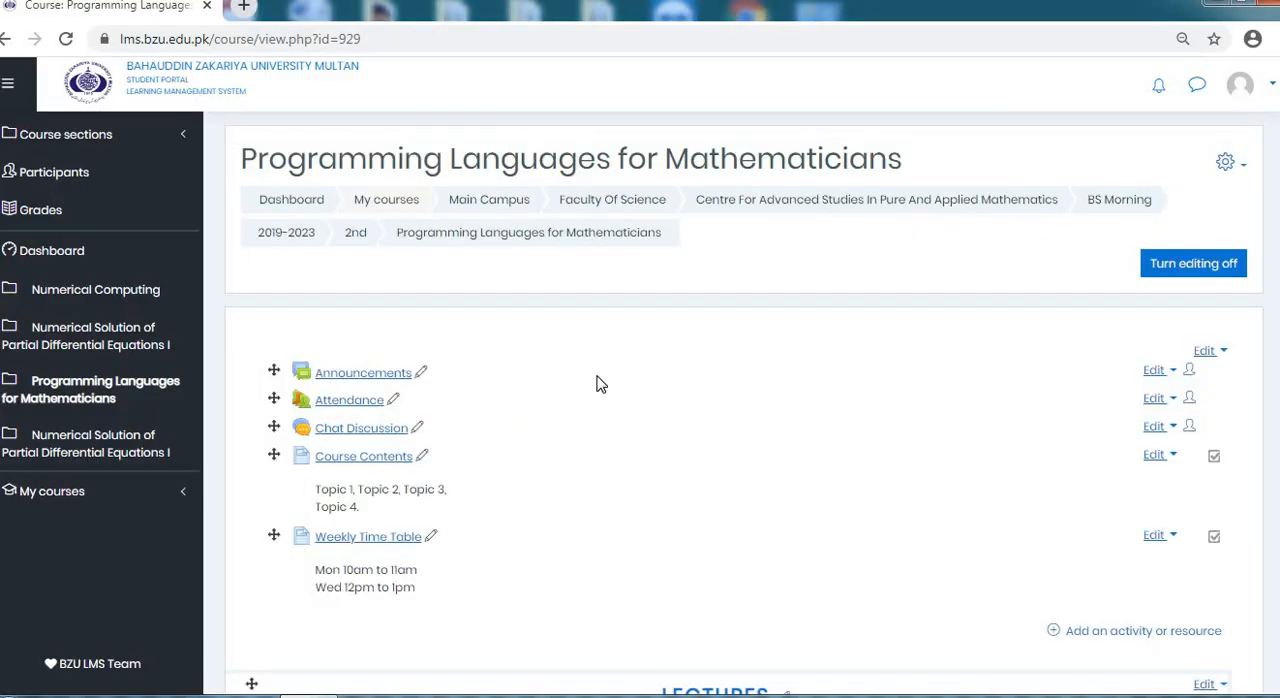
# Open the Attendance activity in the course's general section, review its sessions, and return to the dashboard
pyautogui.scroll(-1, 598, 382)
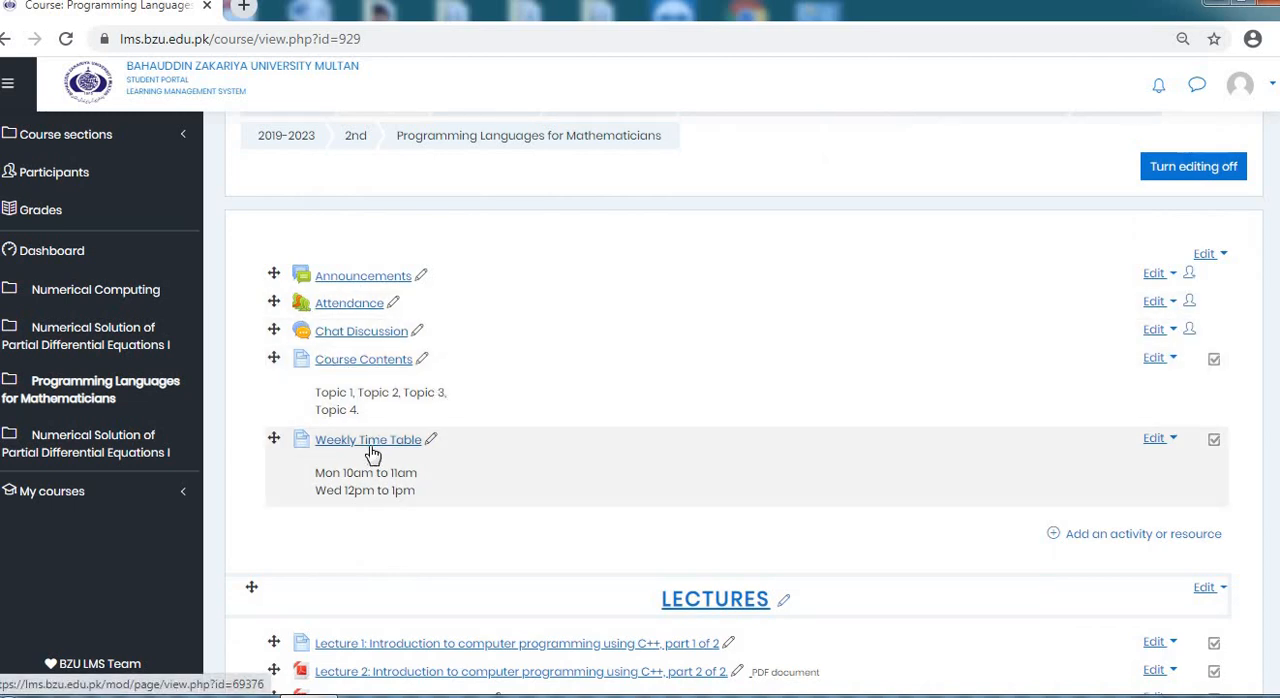
pyautogui.click(369, 311)
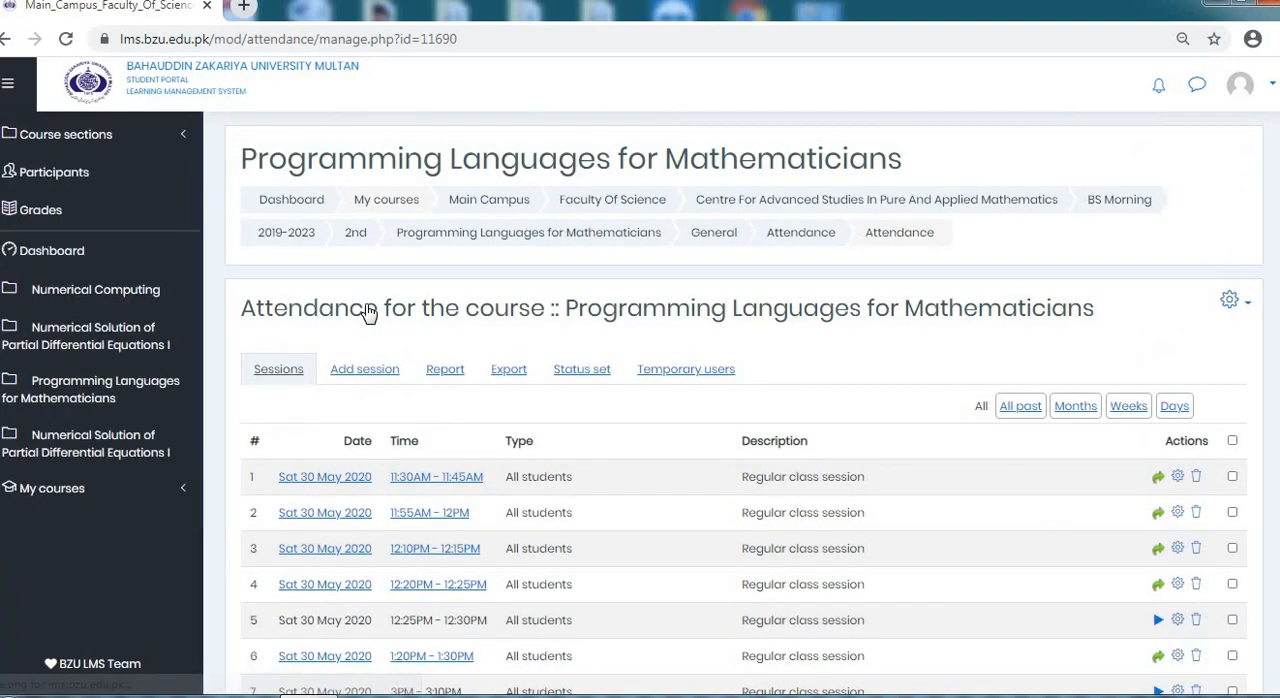
pyautogui.scroll(-1, 471, 350)
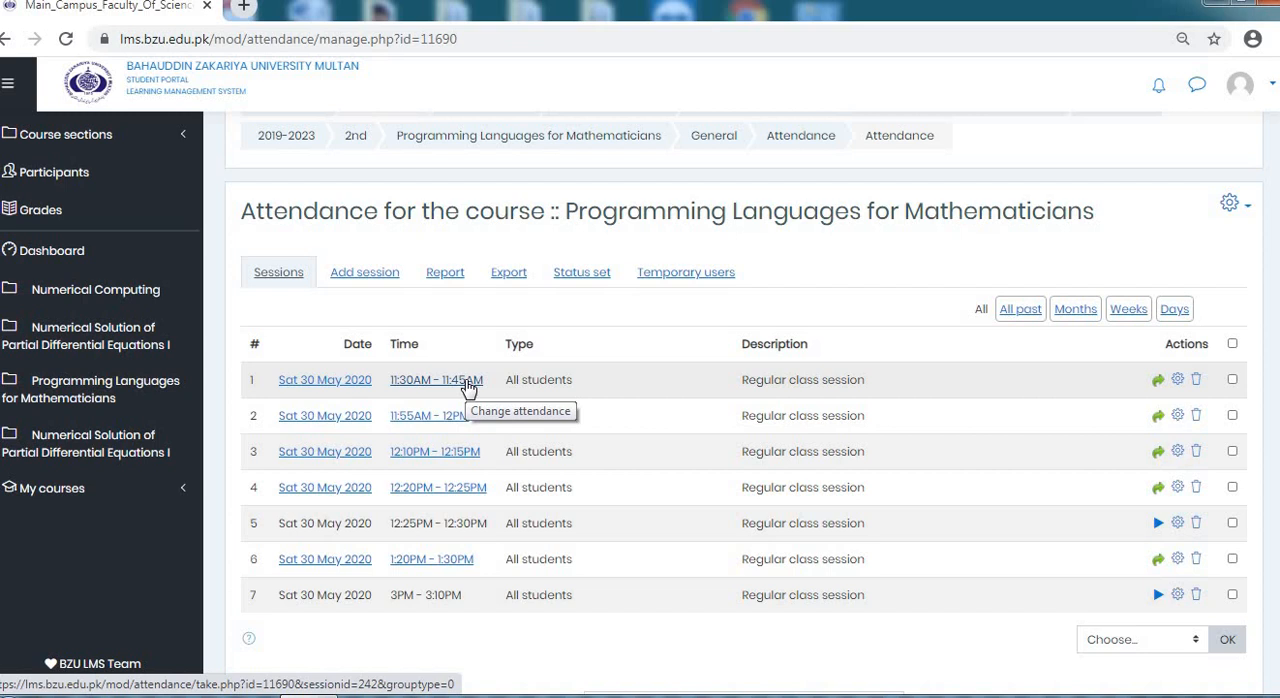
pyautogui.scroll(-1, 340, 470)
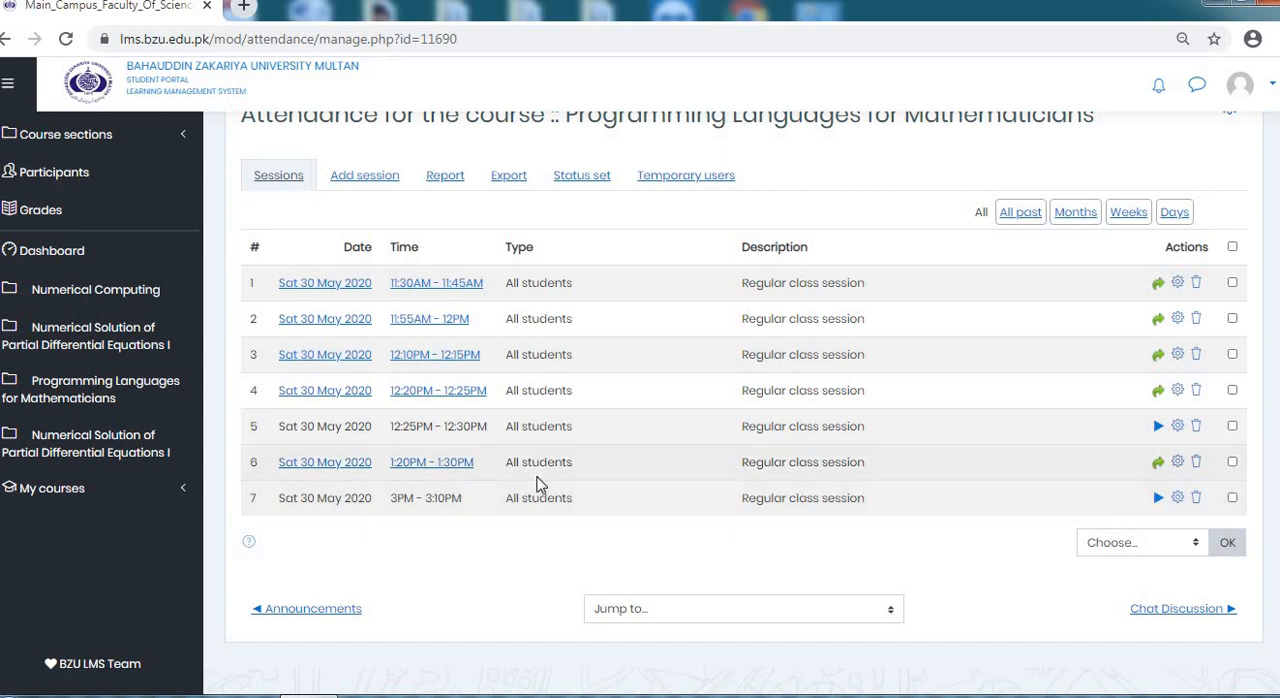
pyautogui.scroll(2, 520, 470)
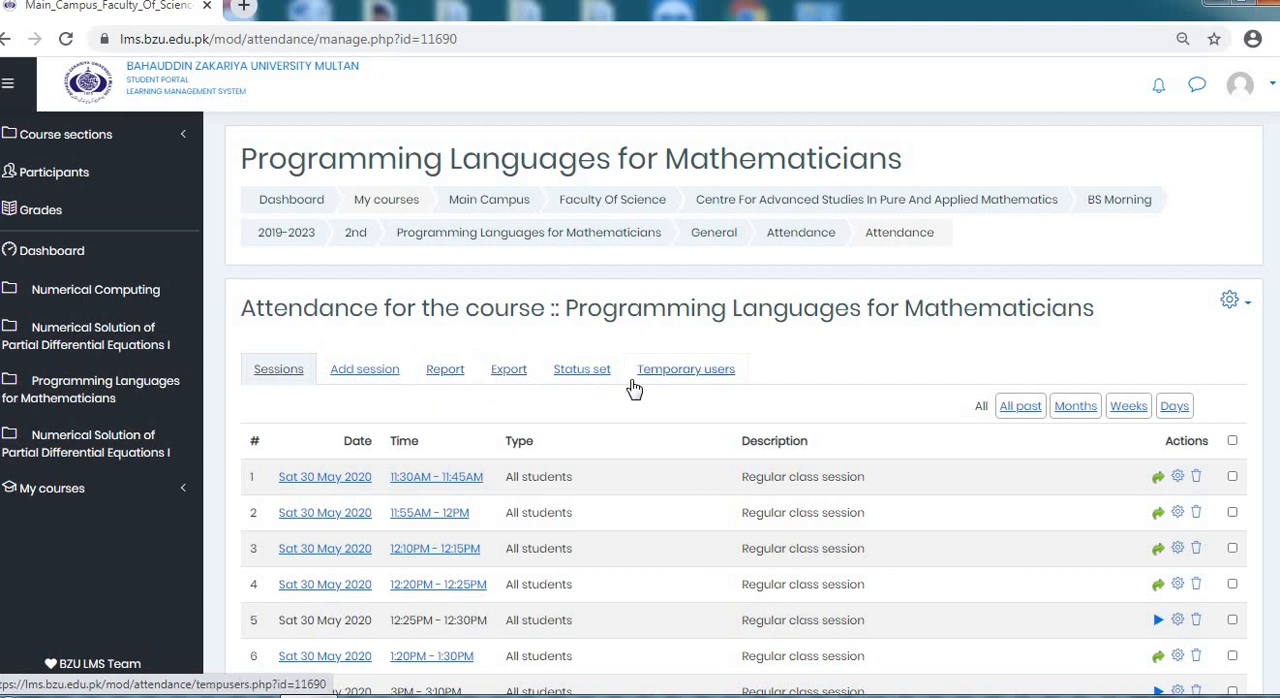
pyautogui.scroll(-2, 598, 498)
pyautogui.scroll(-1, 603, 500)
pyautogui.scroll(3, 594, 503)
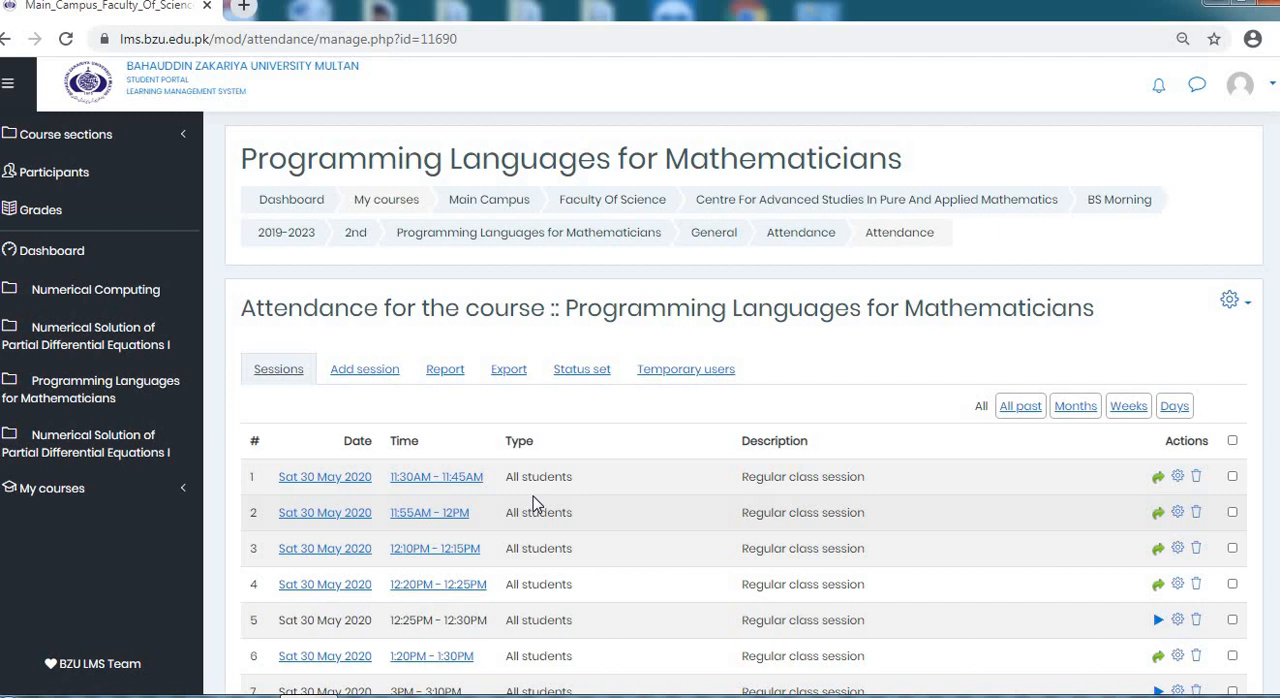
pyautogui.click(68, 250)
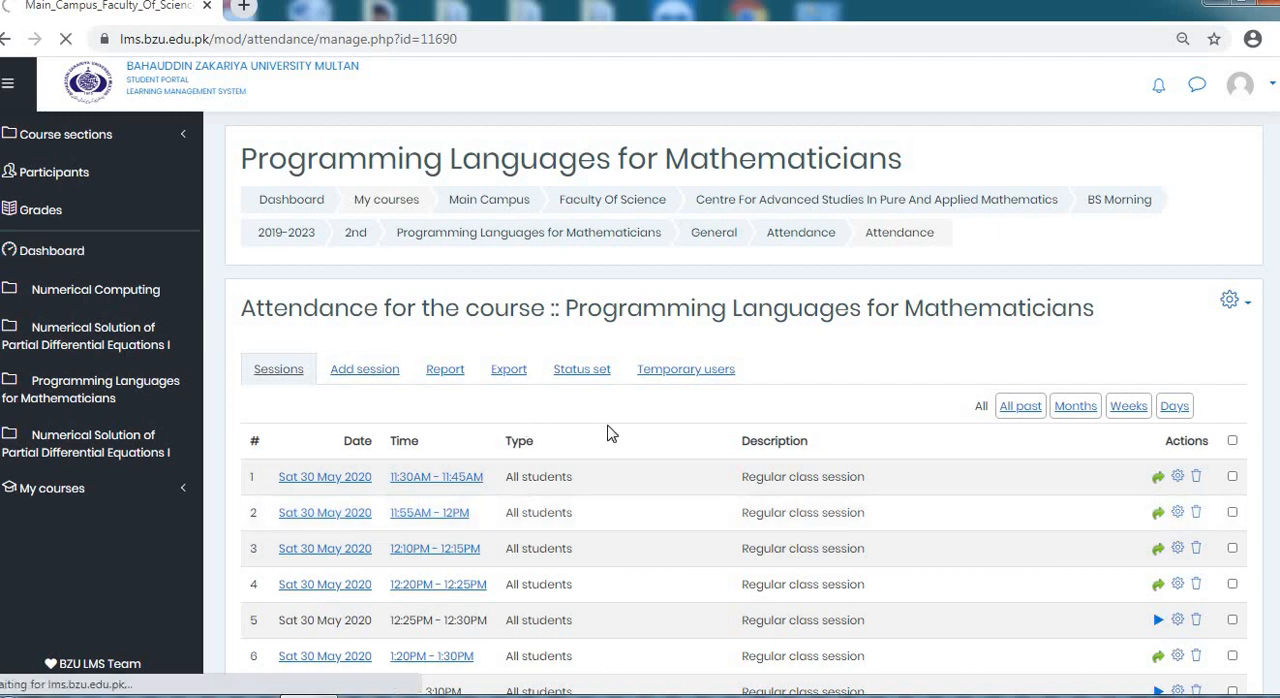